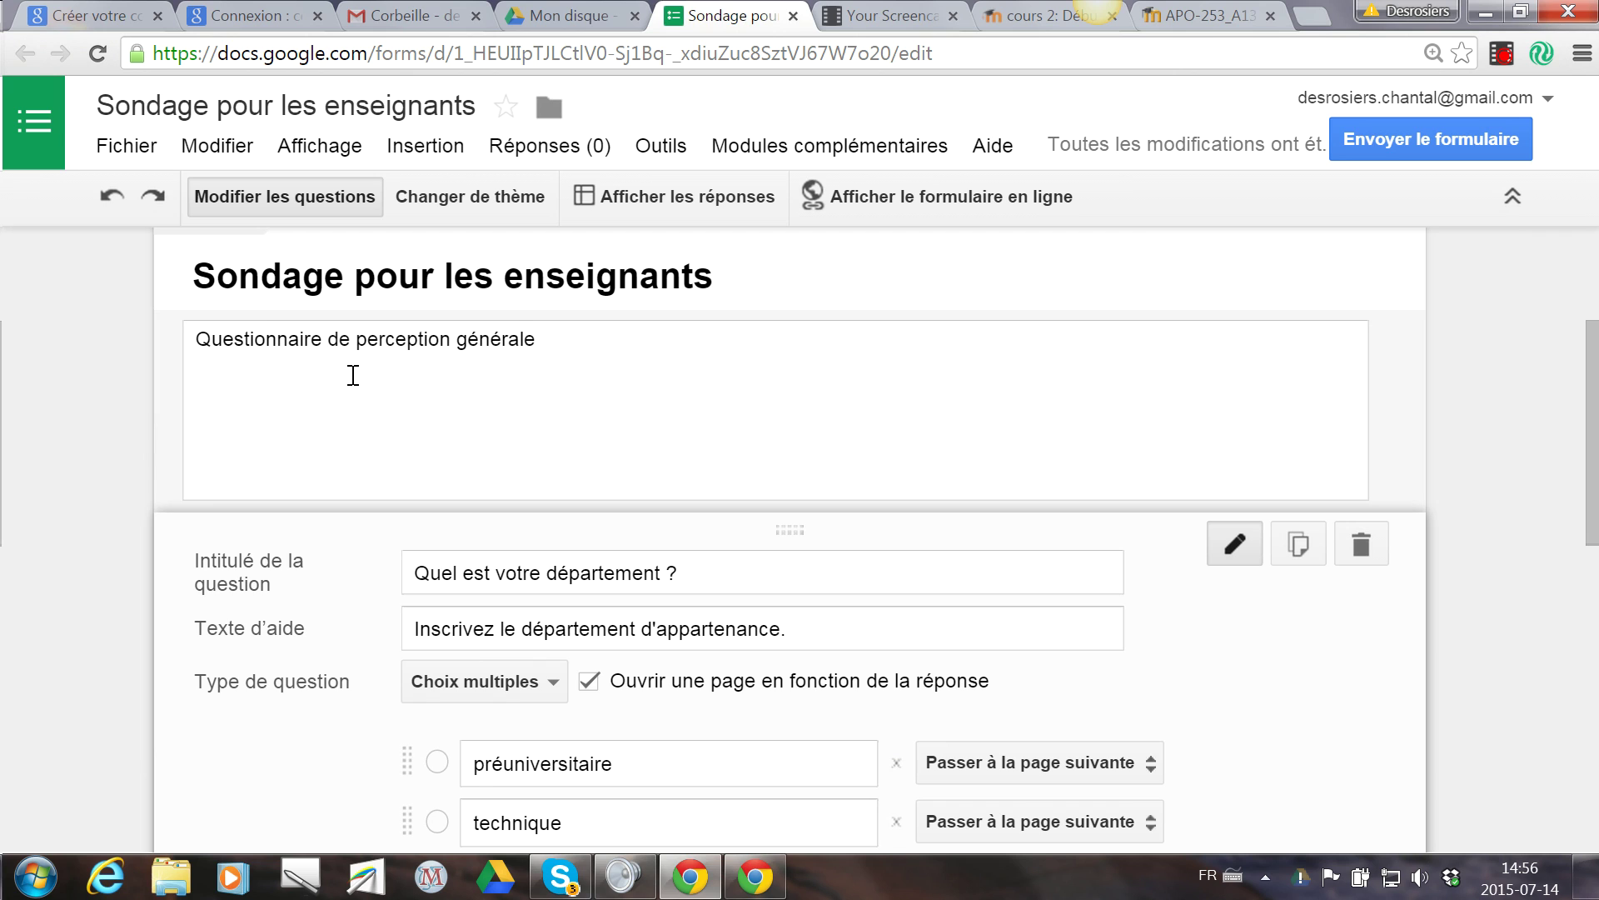
# Add the line "abv cdàcdcdc" to the form description, one blank line below "Questionnaire de perception générale".
pyautogui.click(566, 344)
pyautogui.press('Return')
pyautogui.press('Return')
pyautogui.write('abv cdàcdcdc')
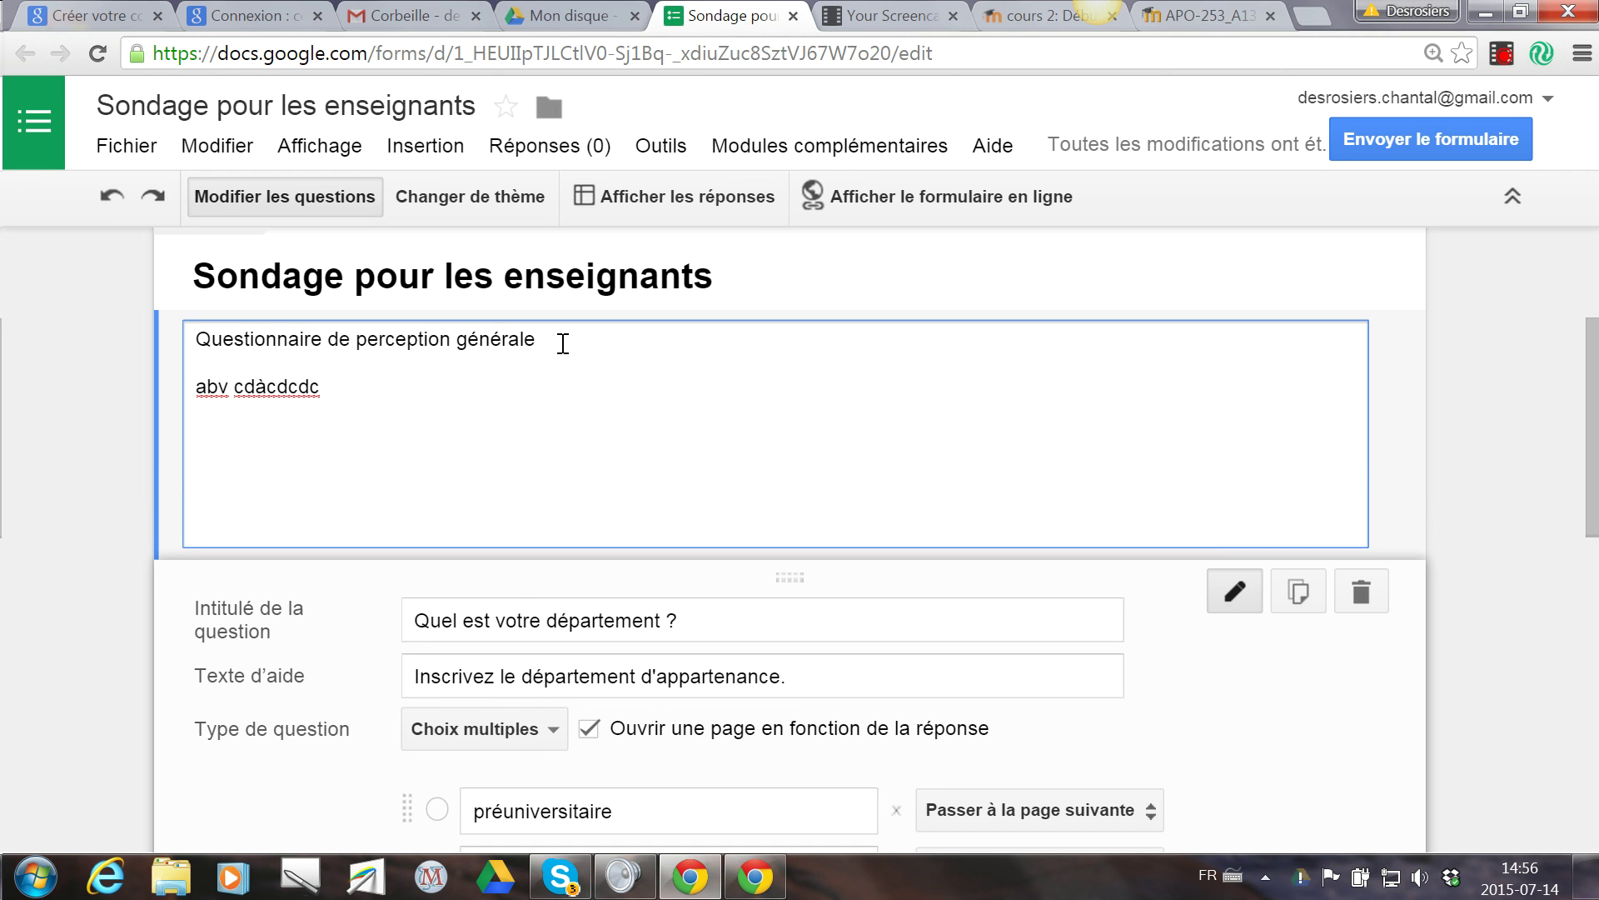
pyautogui.scroll(-3, 585, 398)
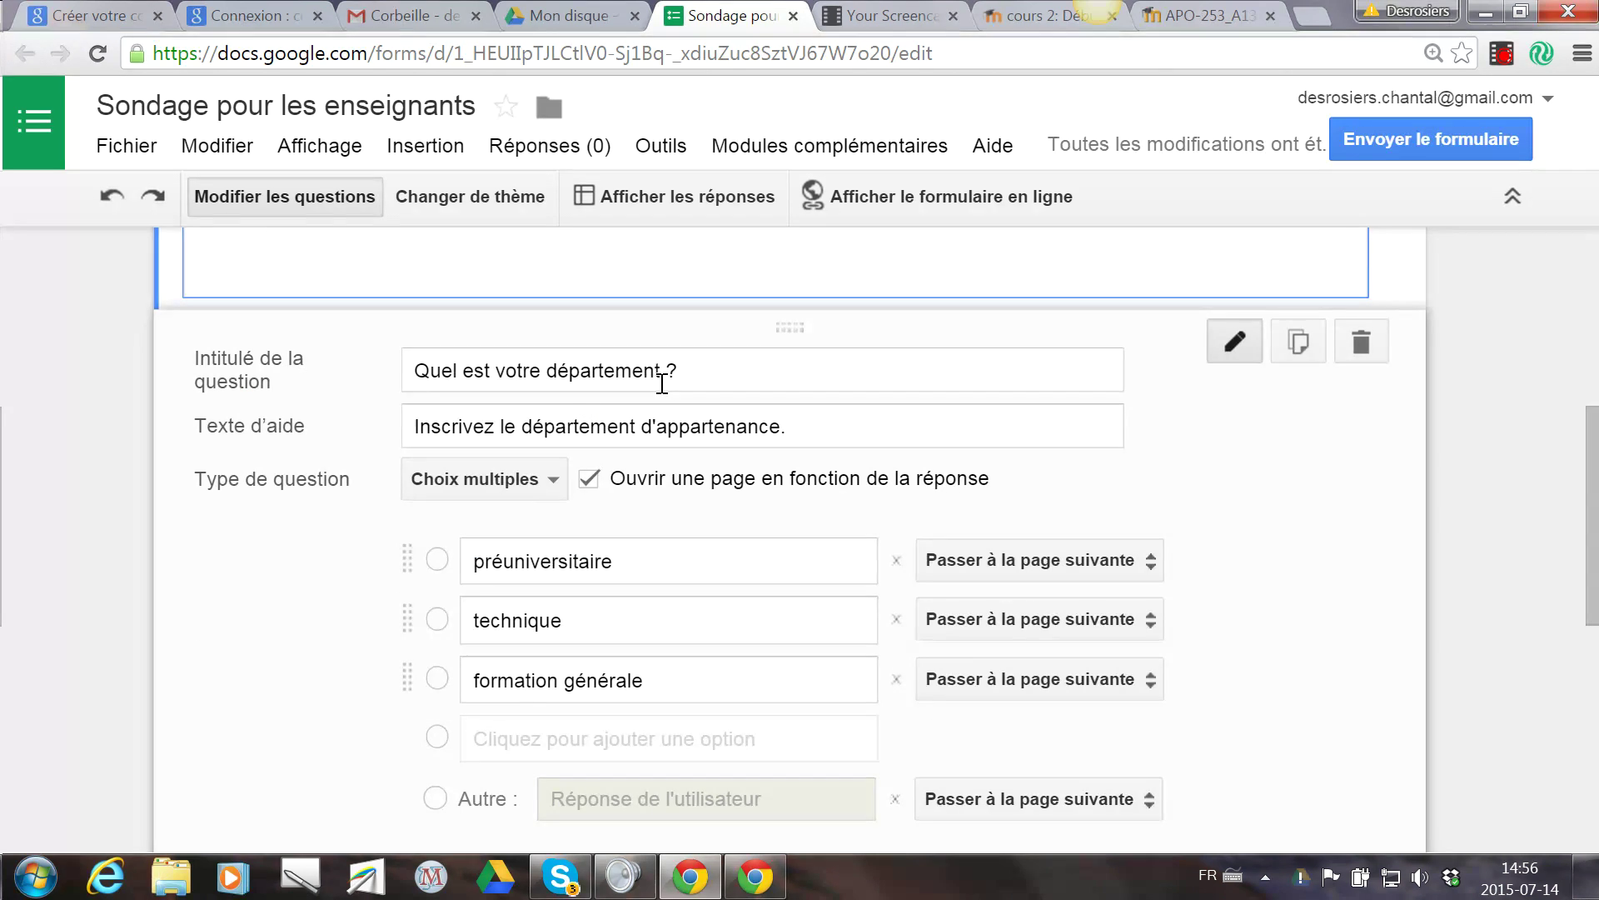
pyautogui.scroll(-3, 1233, 525)
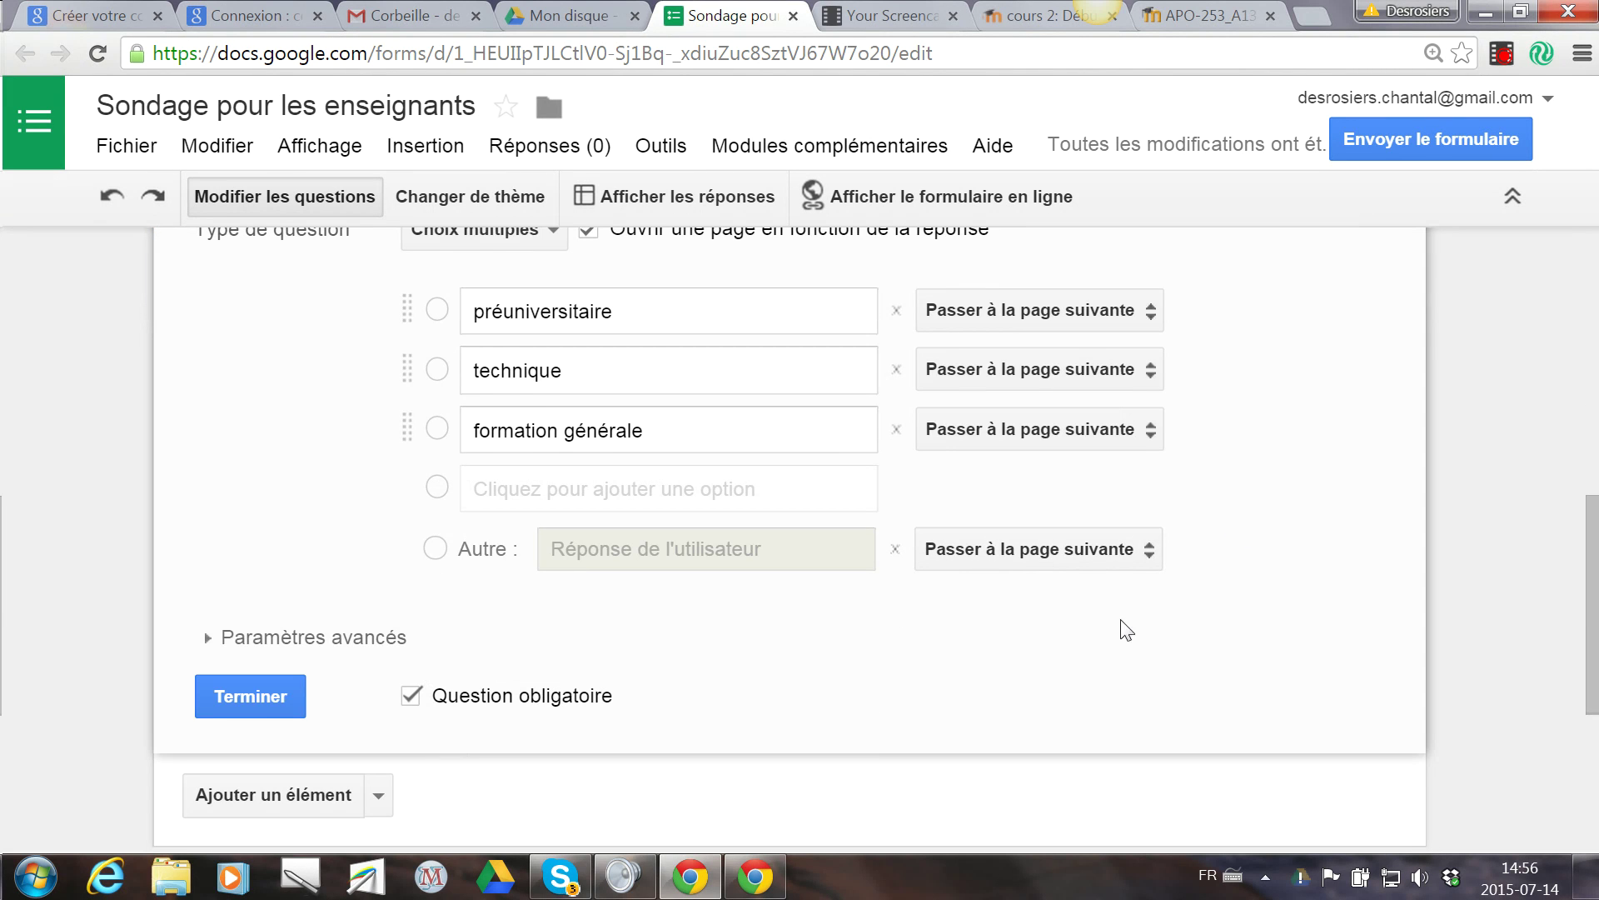
pyautogui.scroll(-3, 783, 650)
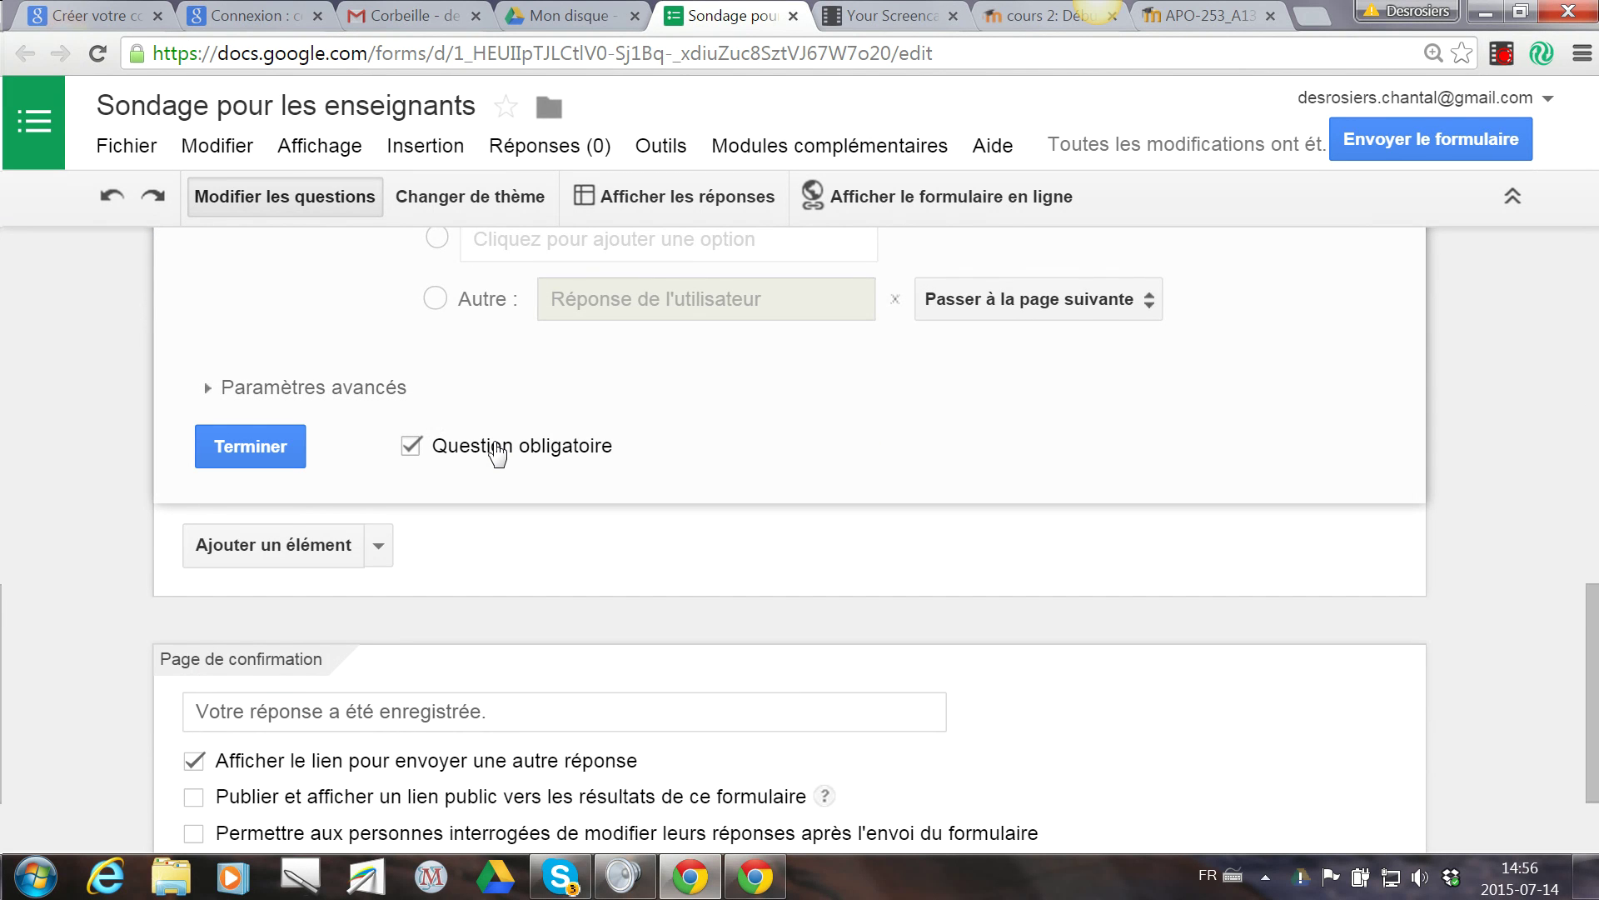
pyautogui.scroll(9, 497, 454)
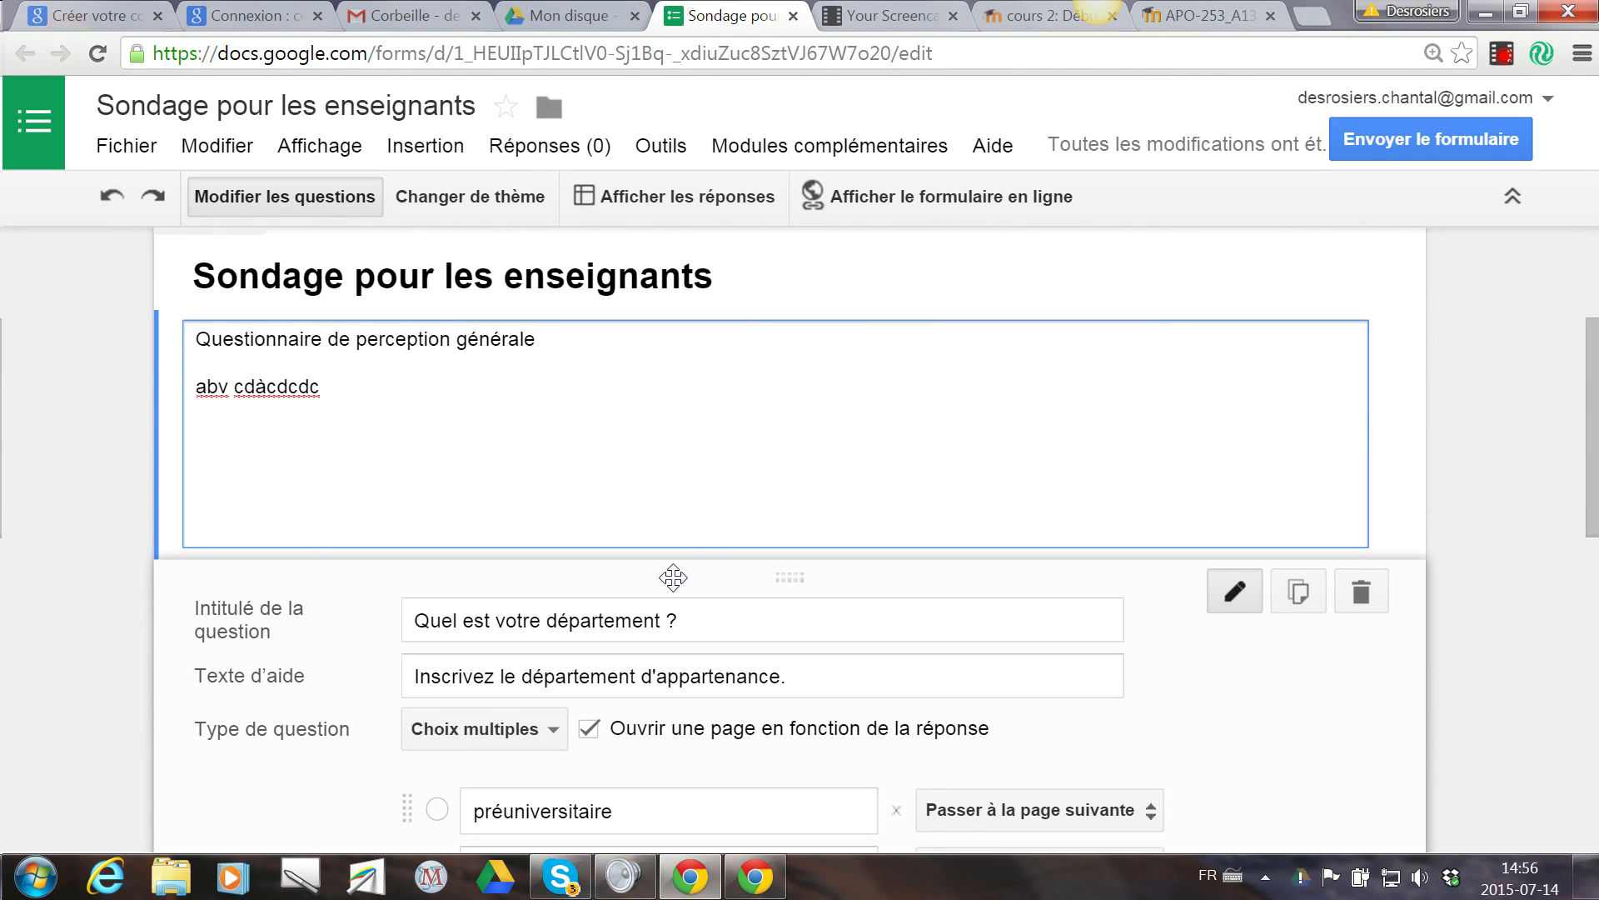
pyautogui.click(1529, 458)
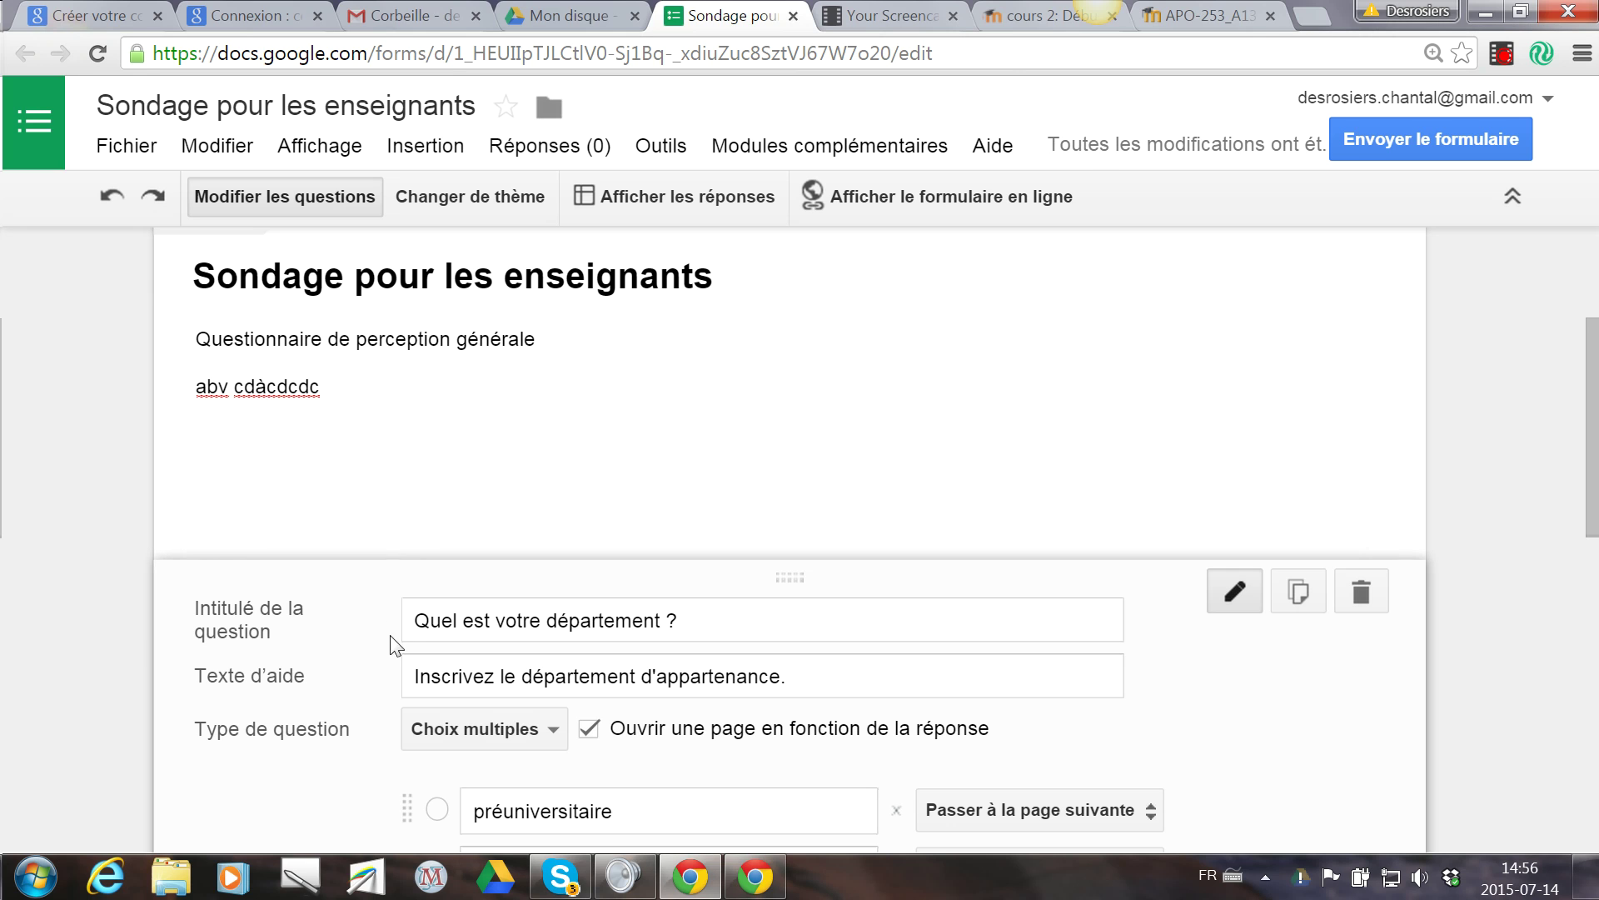
# Insert a page break after the department question.
pyautogui.scroll(-2, 1439, 606)
pyautogui.scroll(-3, 1435, 596)
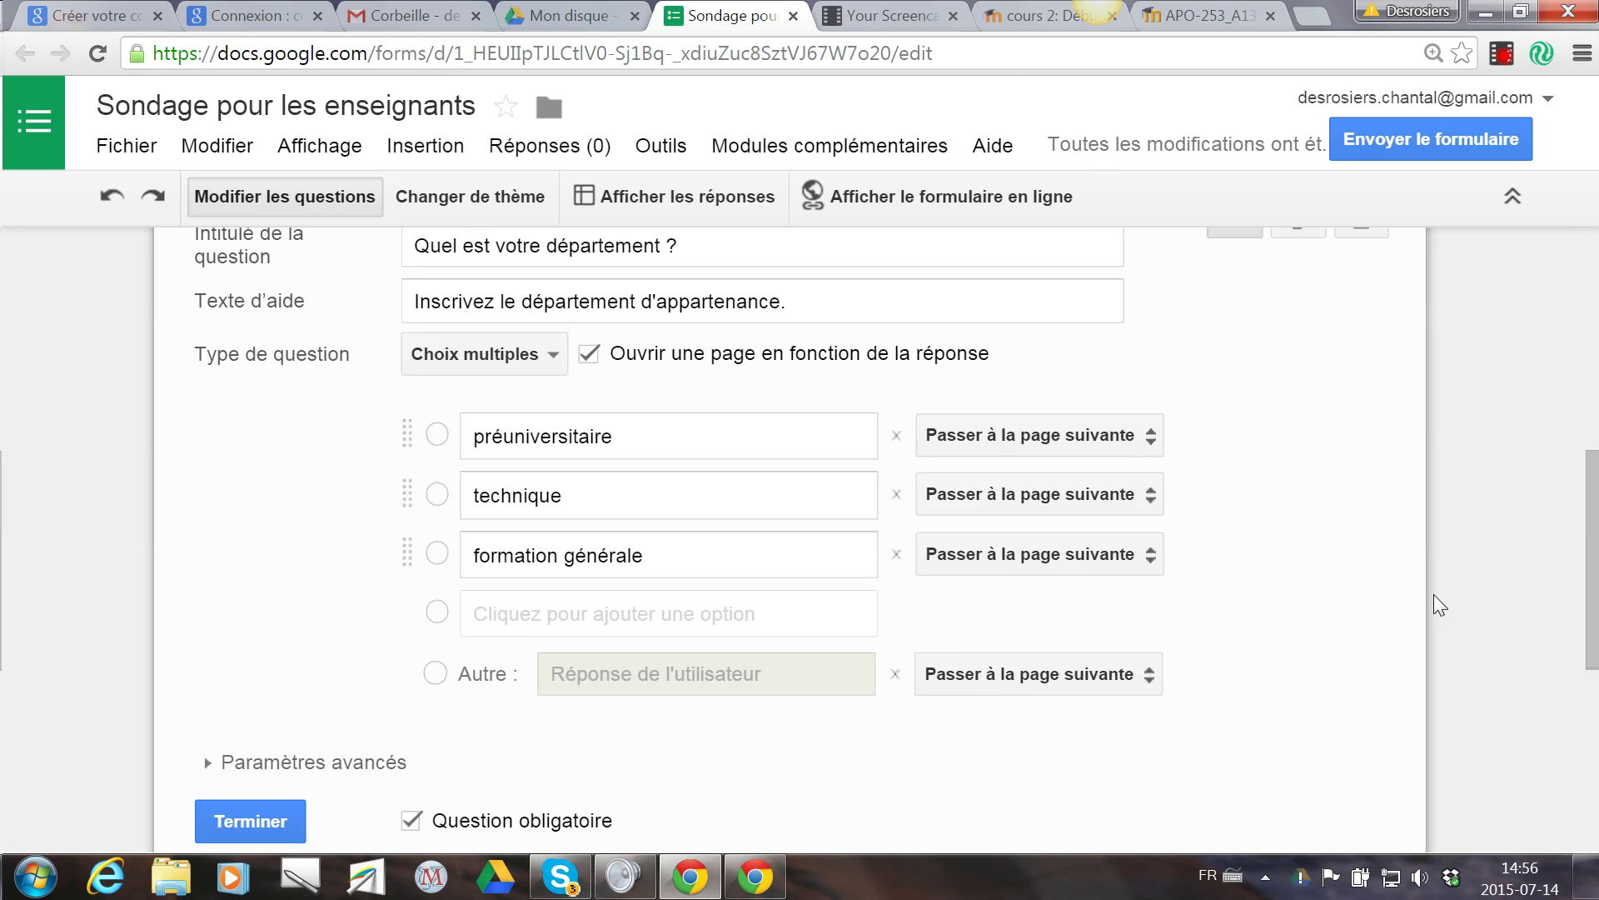
pyautogui.scroll(-3, 1434, 596)
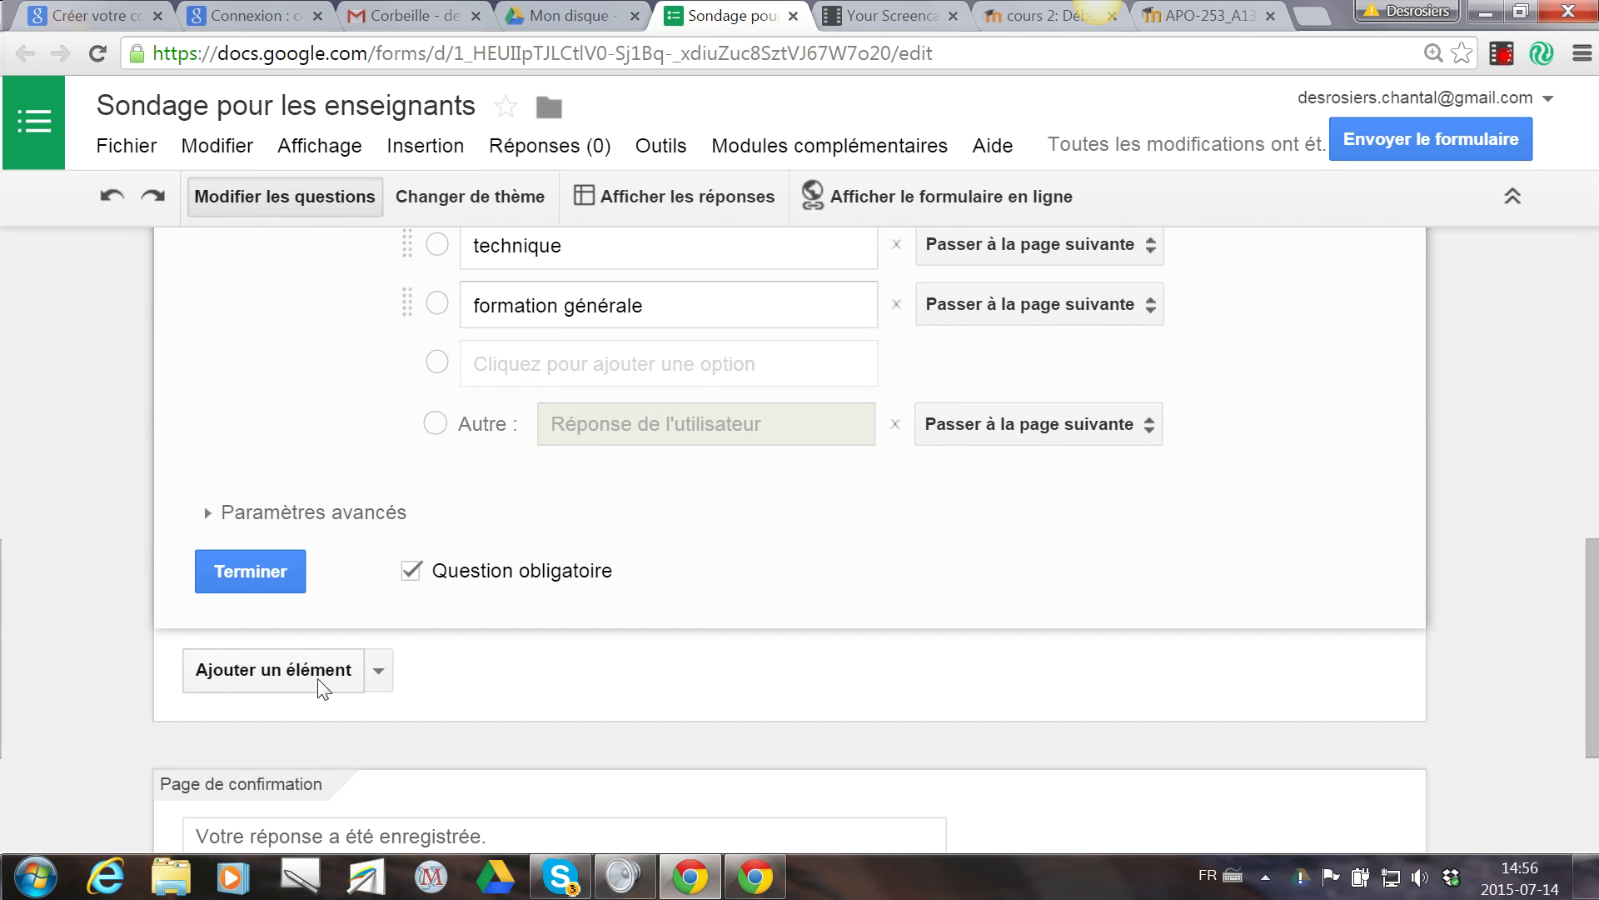
pyautogui.click(377, 671)
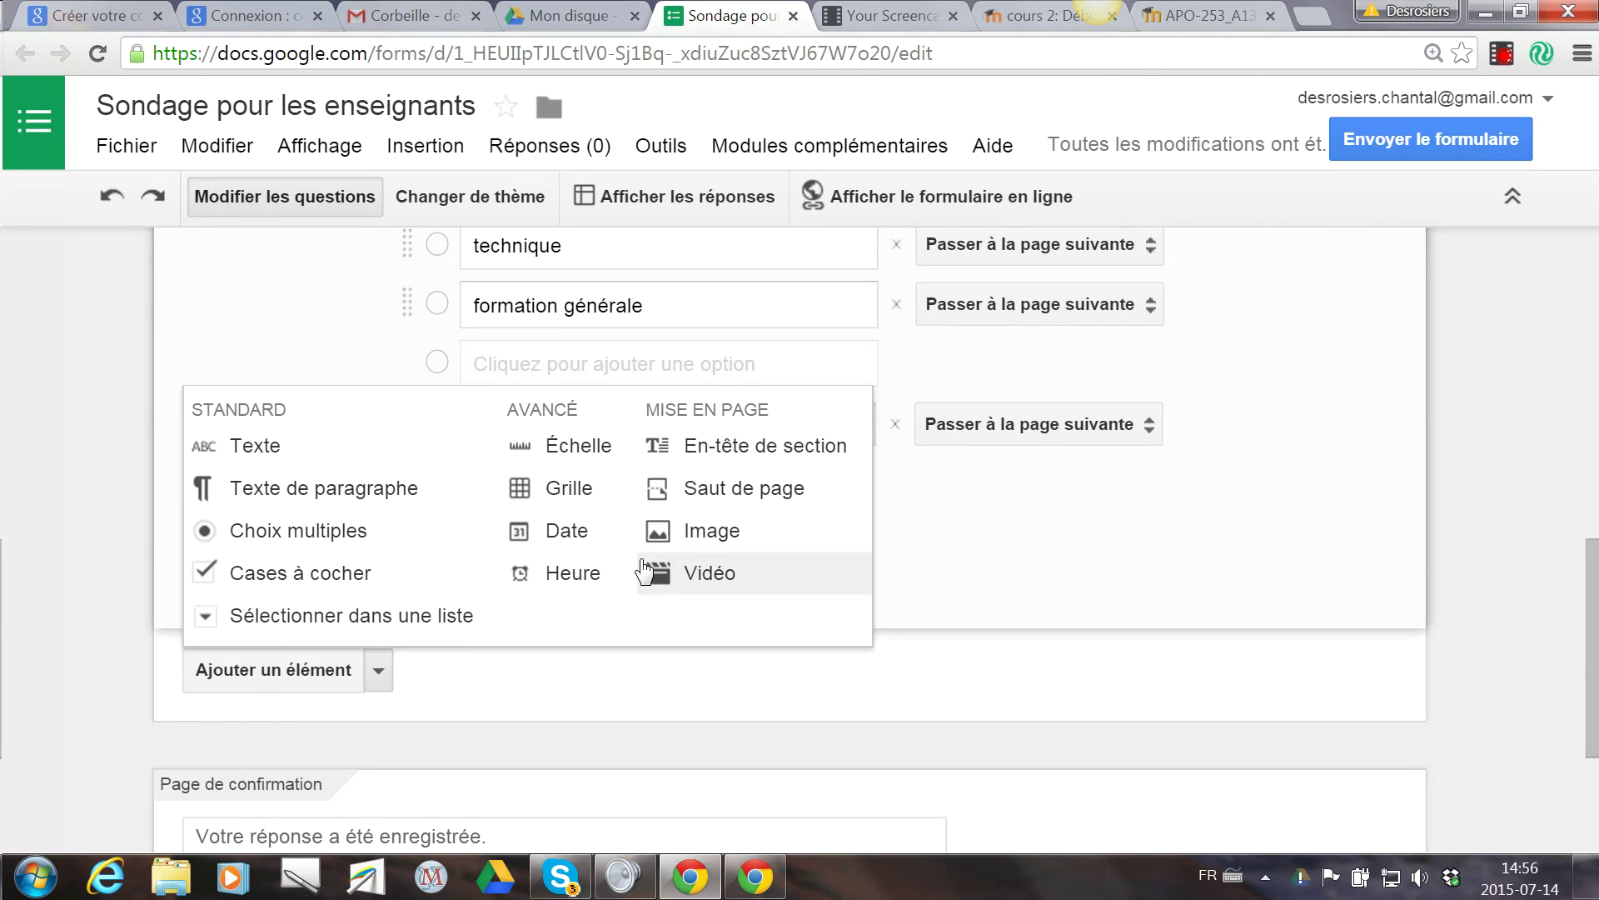
pyautogui.click(705, 487)
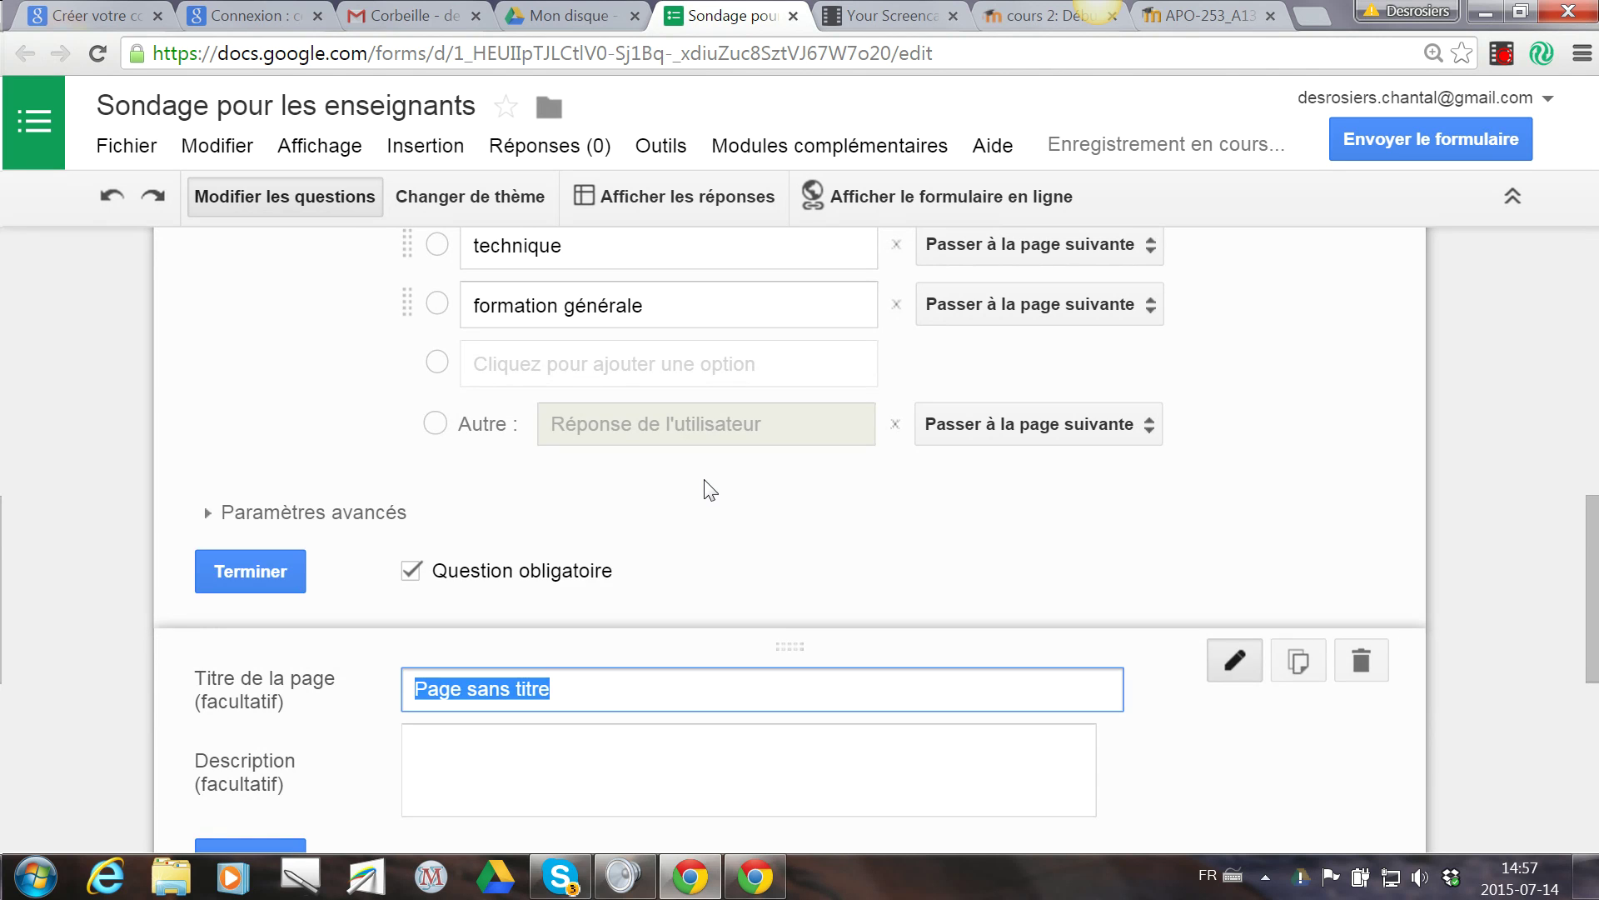
# Title the new page "Page deux - sondage - caractéristiques" and finish editing it.
pyautogui.scroll(-2, 692, 591)
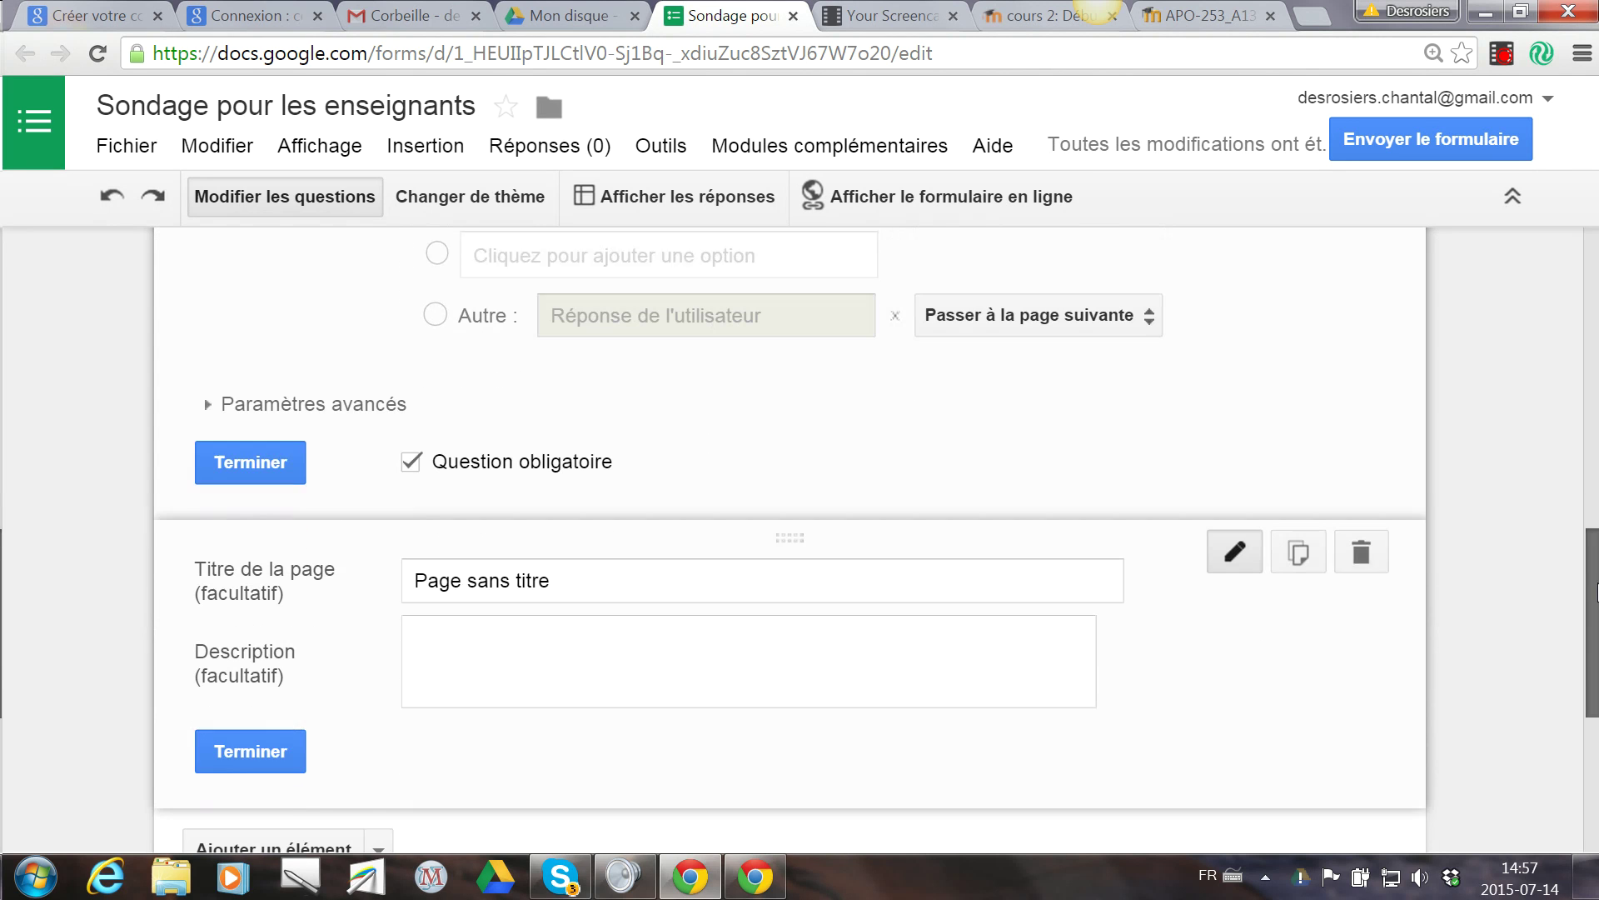
pyautogui.moveTo(570, 540); pyautogui.dragTo(468, 544)
pyautogui.write('deux')
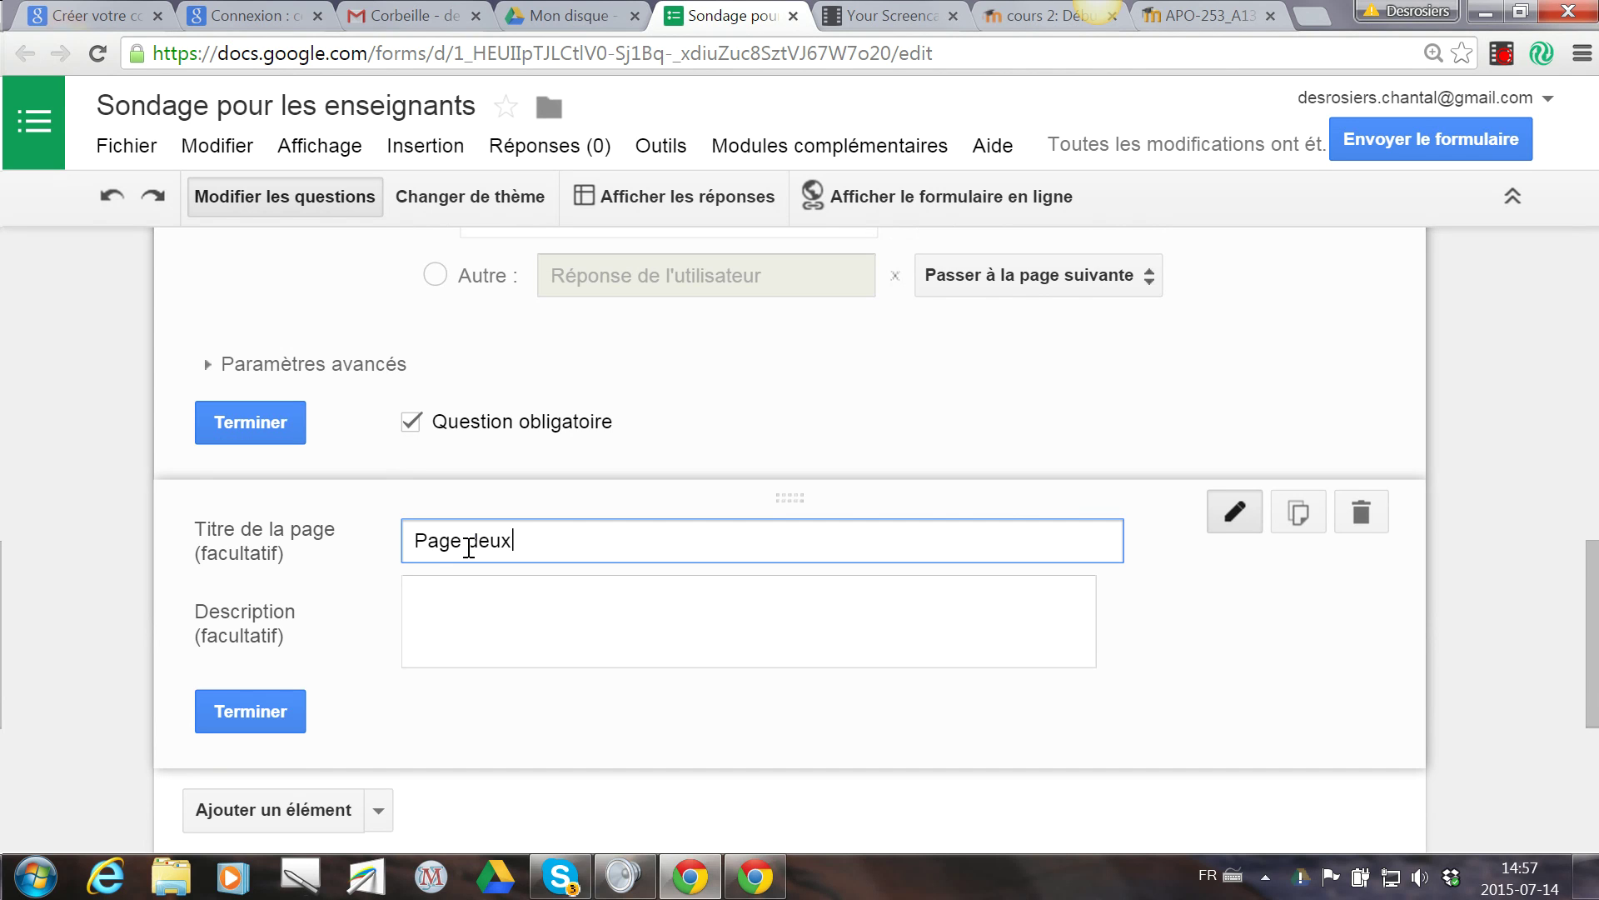
pyautogui.write(' - sondage - caractéristiques')
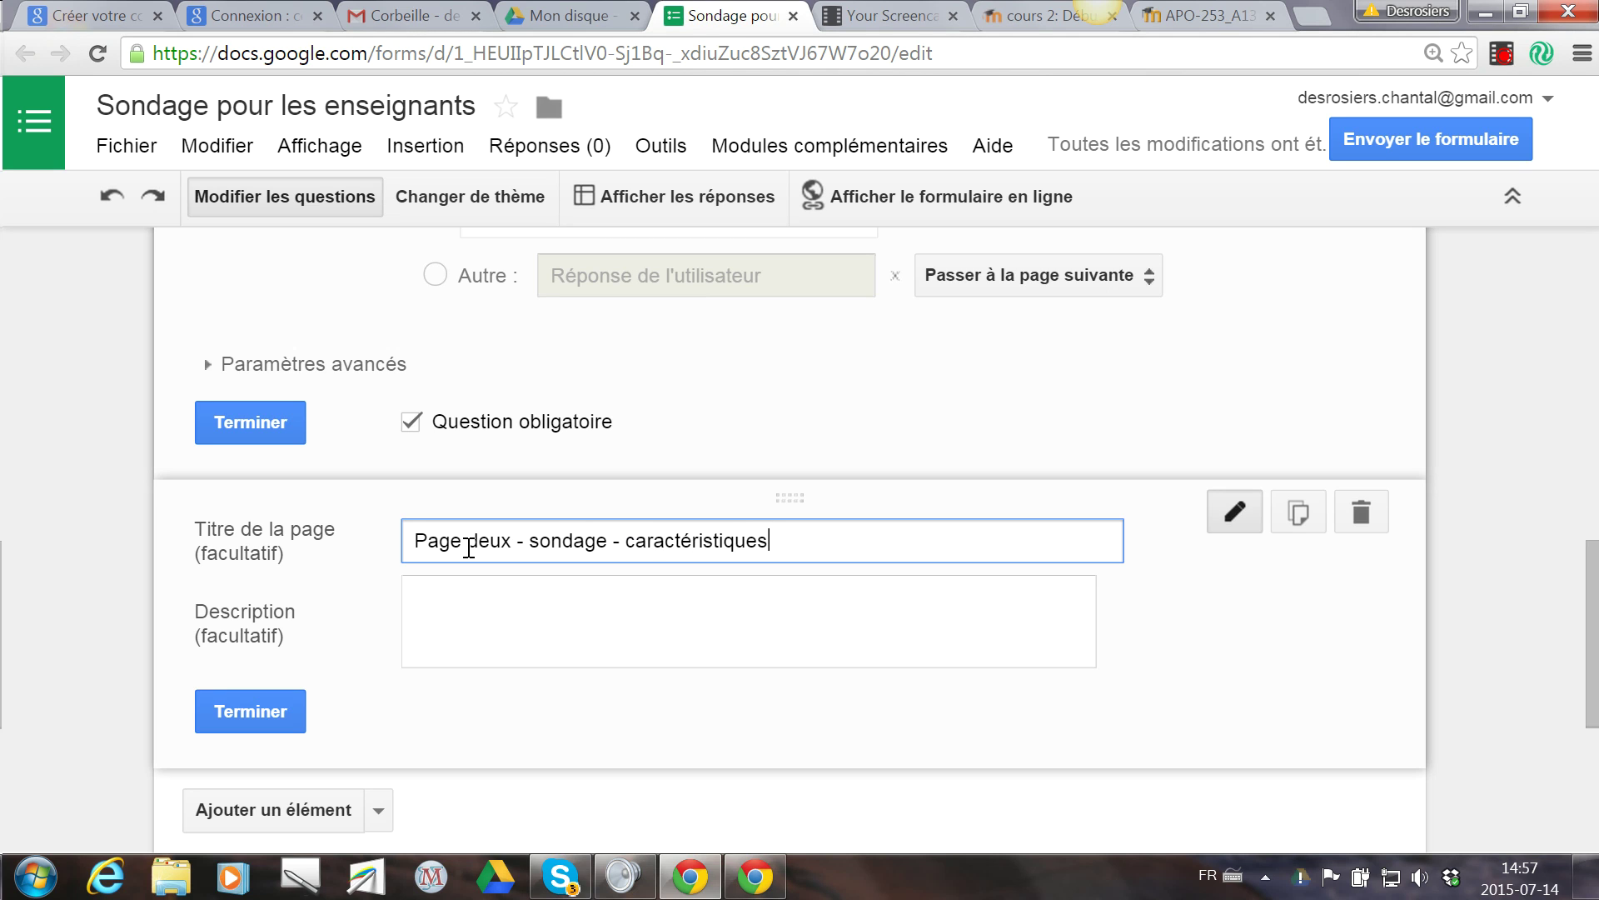
pyautogui.click(251, 709)
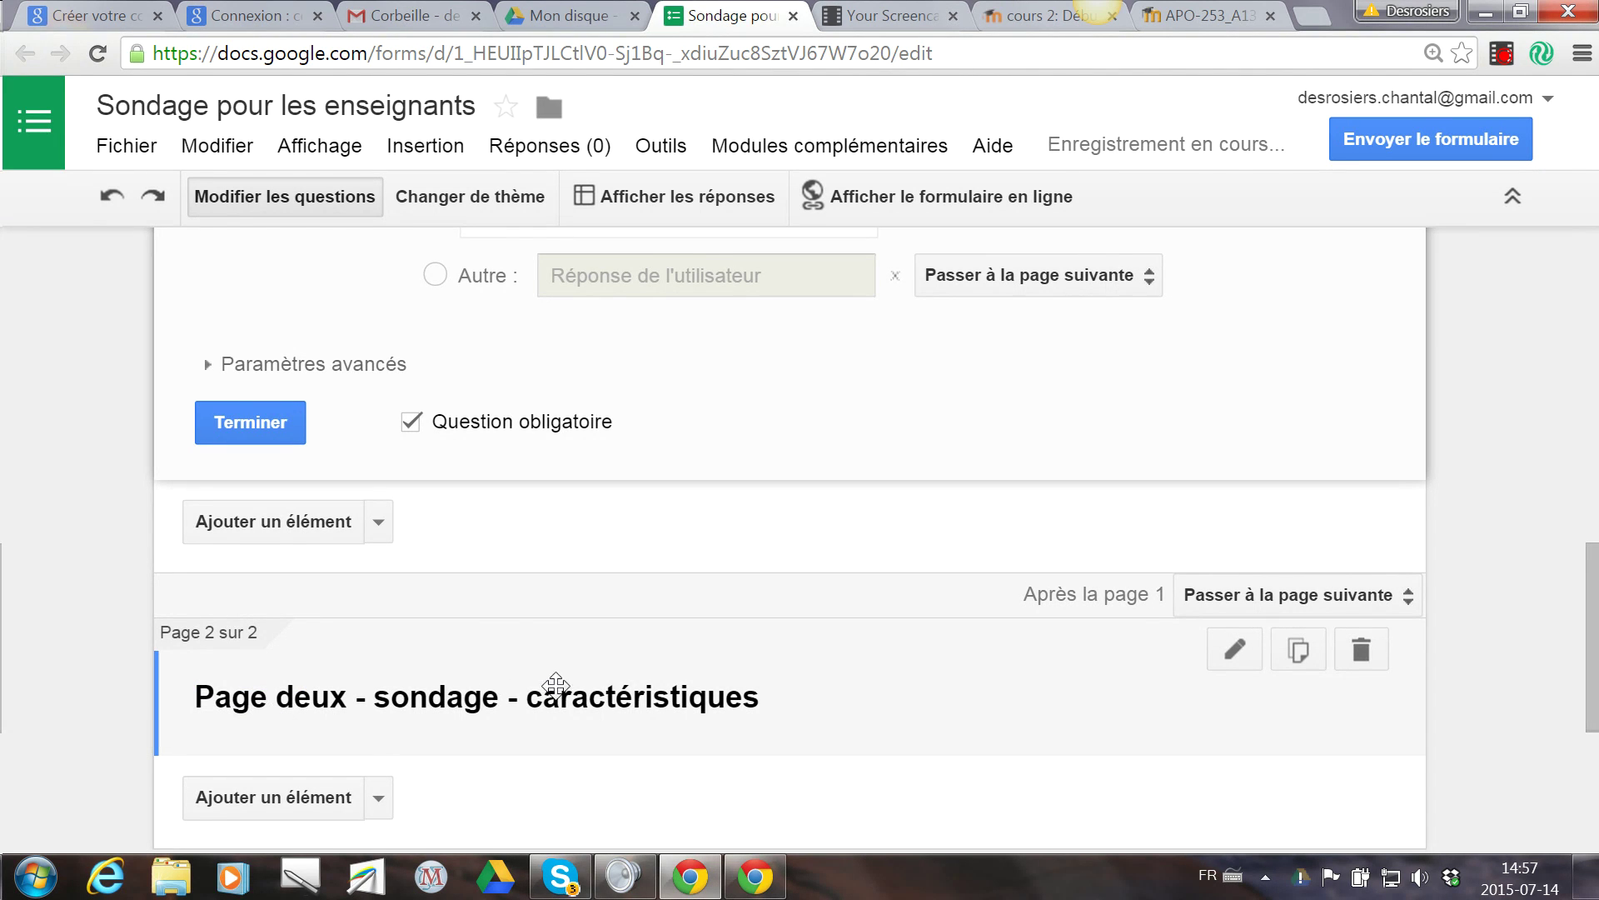
# Move the "Page deux - sondage - caractéristiques" page break above the department question so the question belongs to page 2.
pyautogui.scroll(-2, 827, 682)
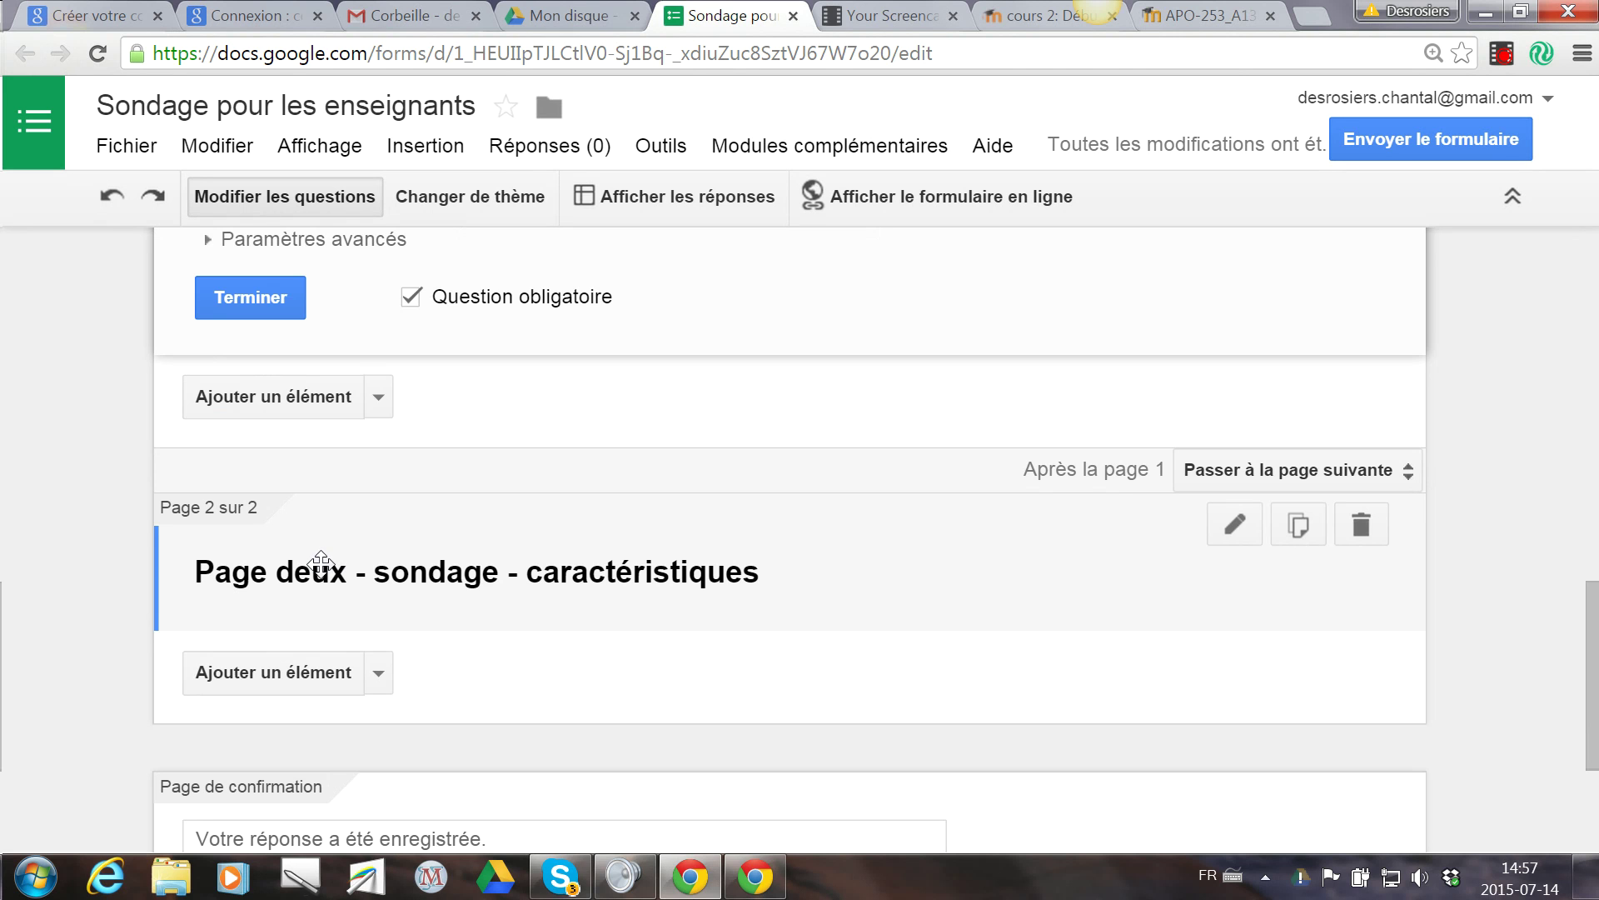
pyautogui.scroll(3, 321, 562)
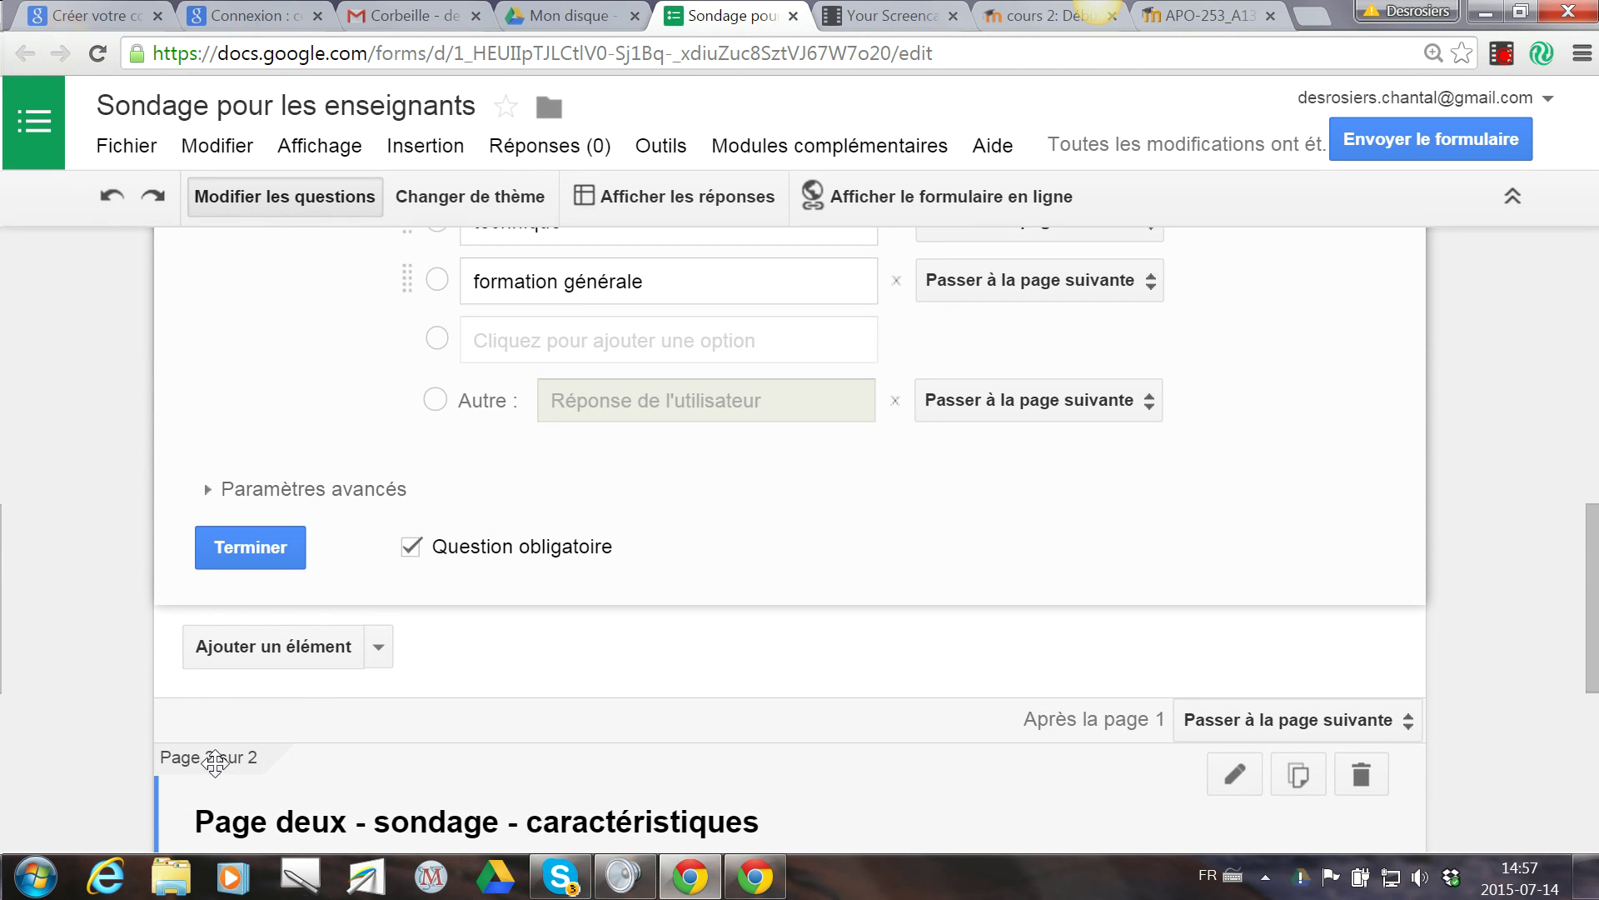
pyautogui.moveTo(214, 760); pyautogui.dragTo(250, 497)
pyautogui.scroll(4, 253, 493)
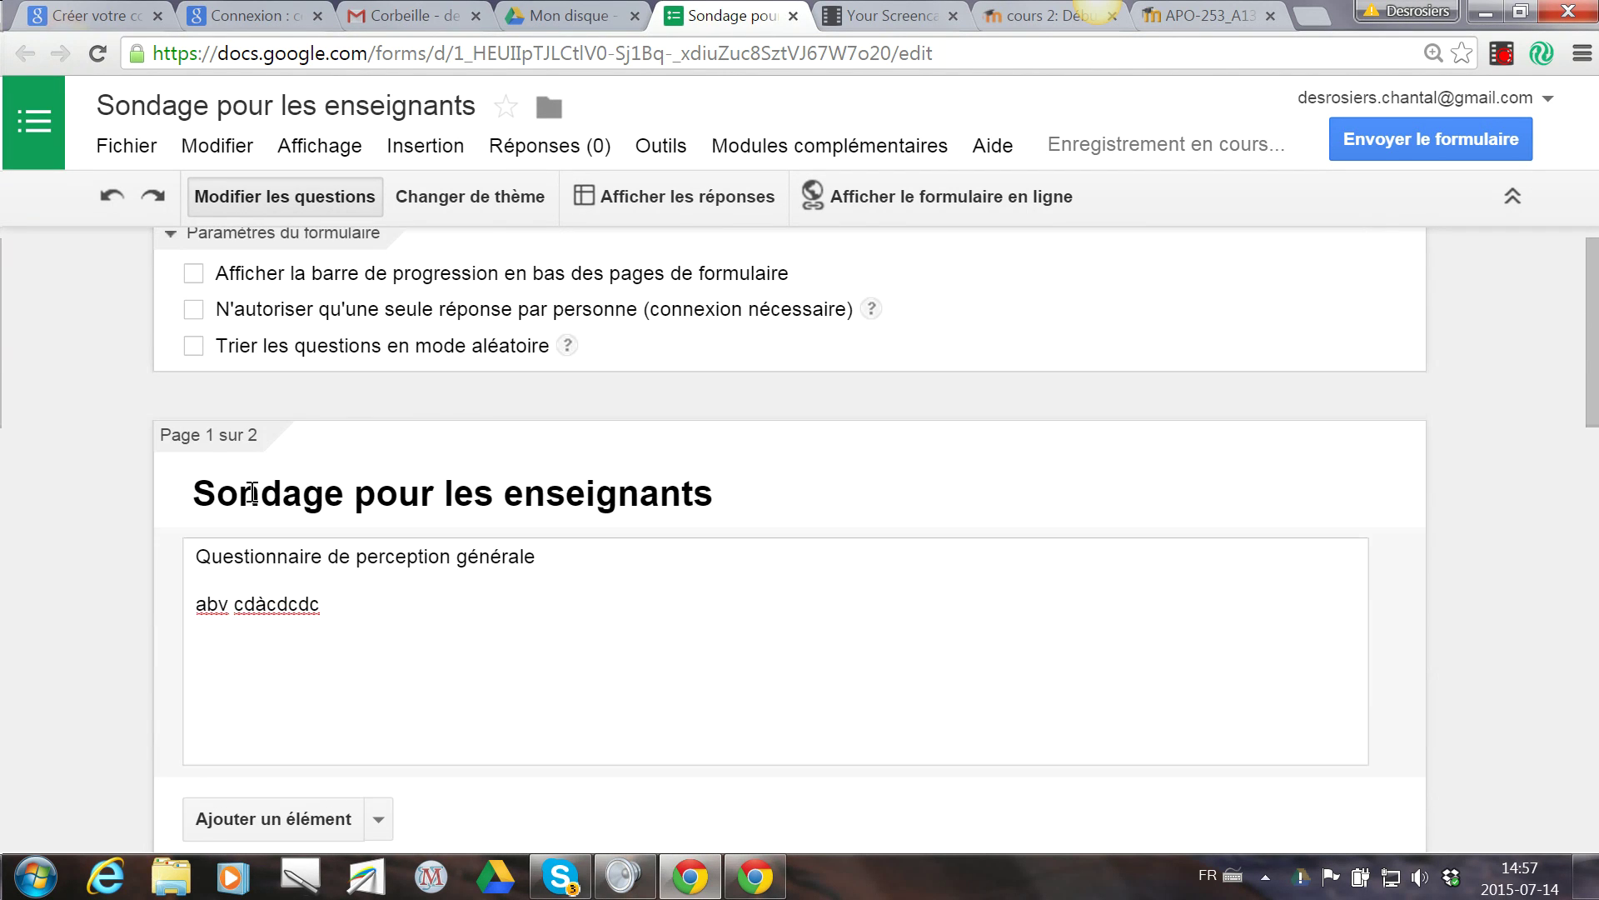
pyautogui.scroll(-3, 313, 616)
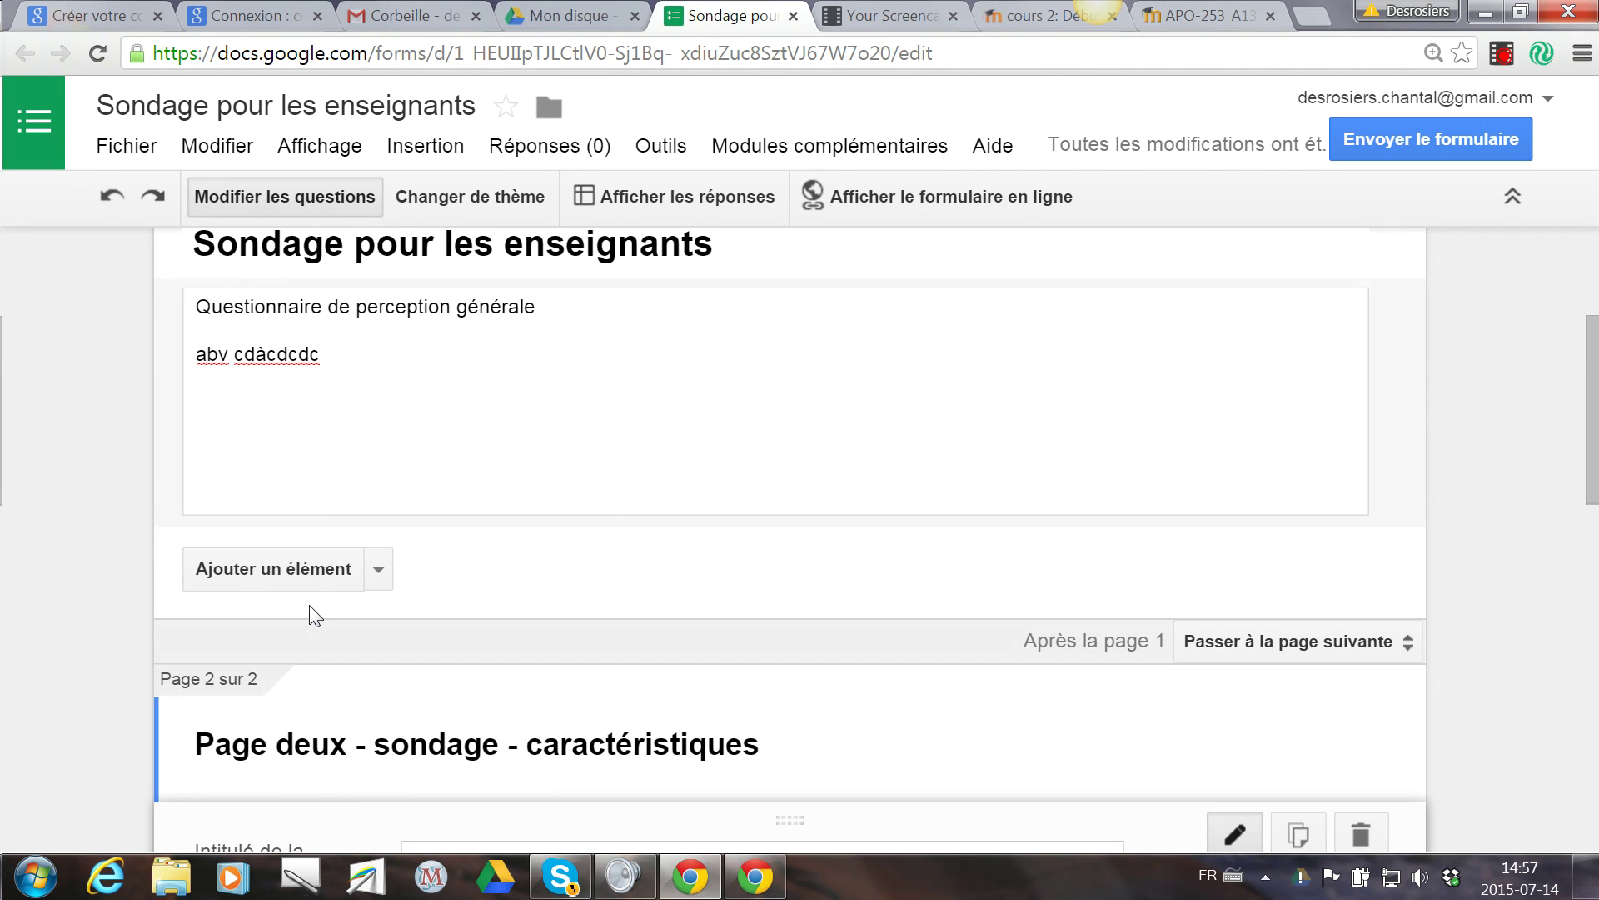
pyautogui.scroll(-3, 314, 616)
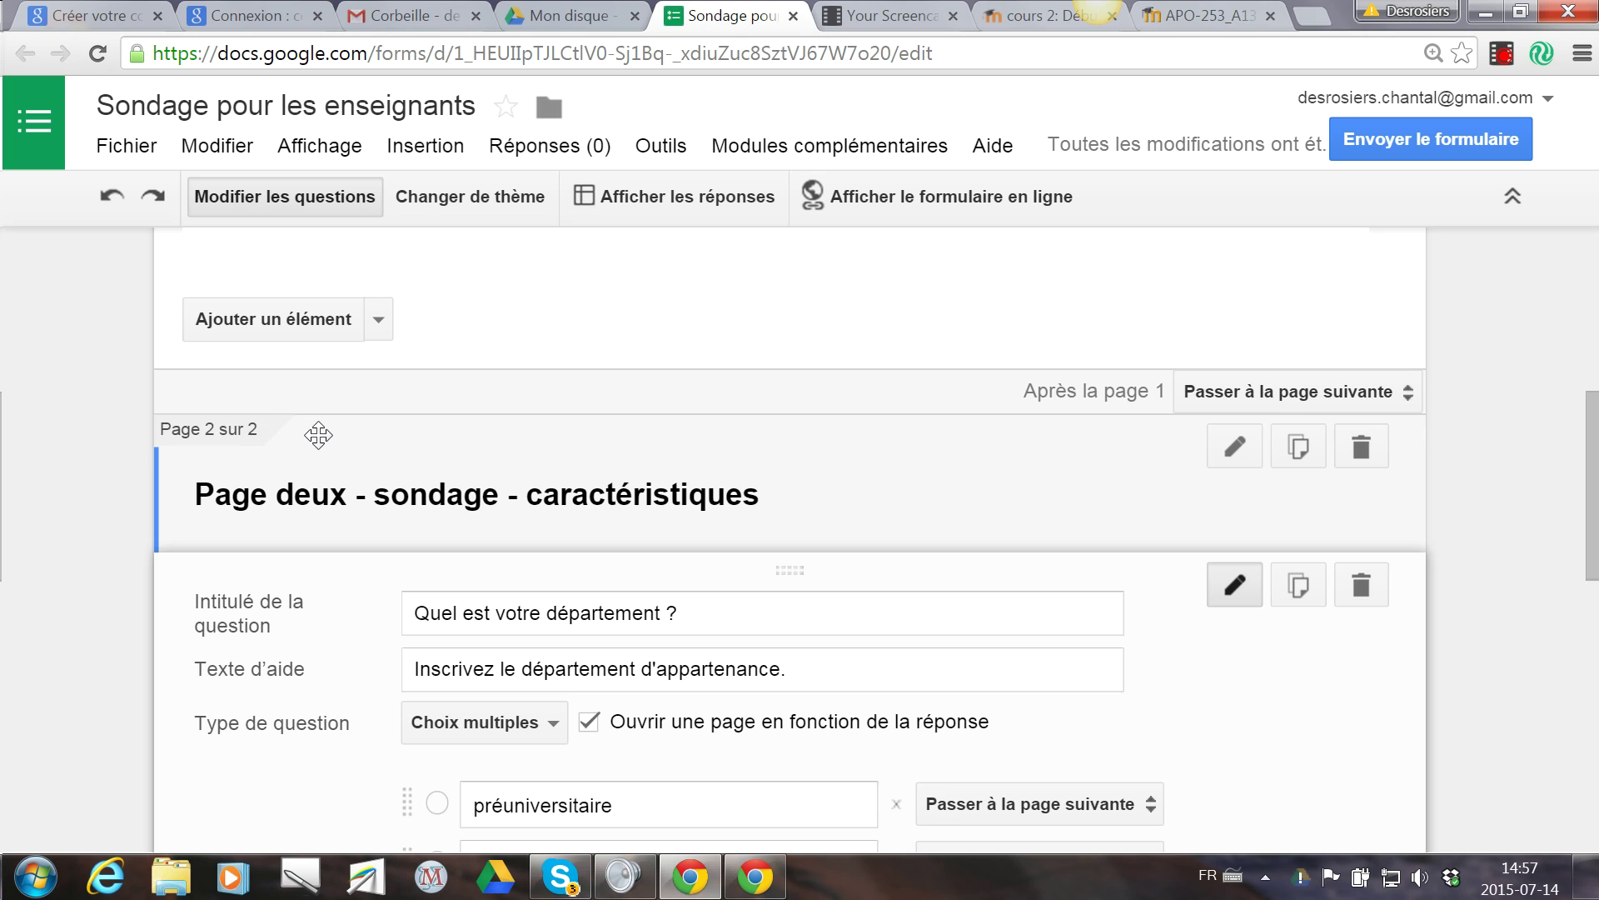
# Reload the form and review the layout of its two pages.
pyautogui.press('F5')
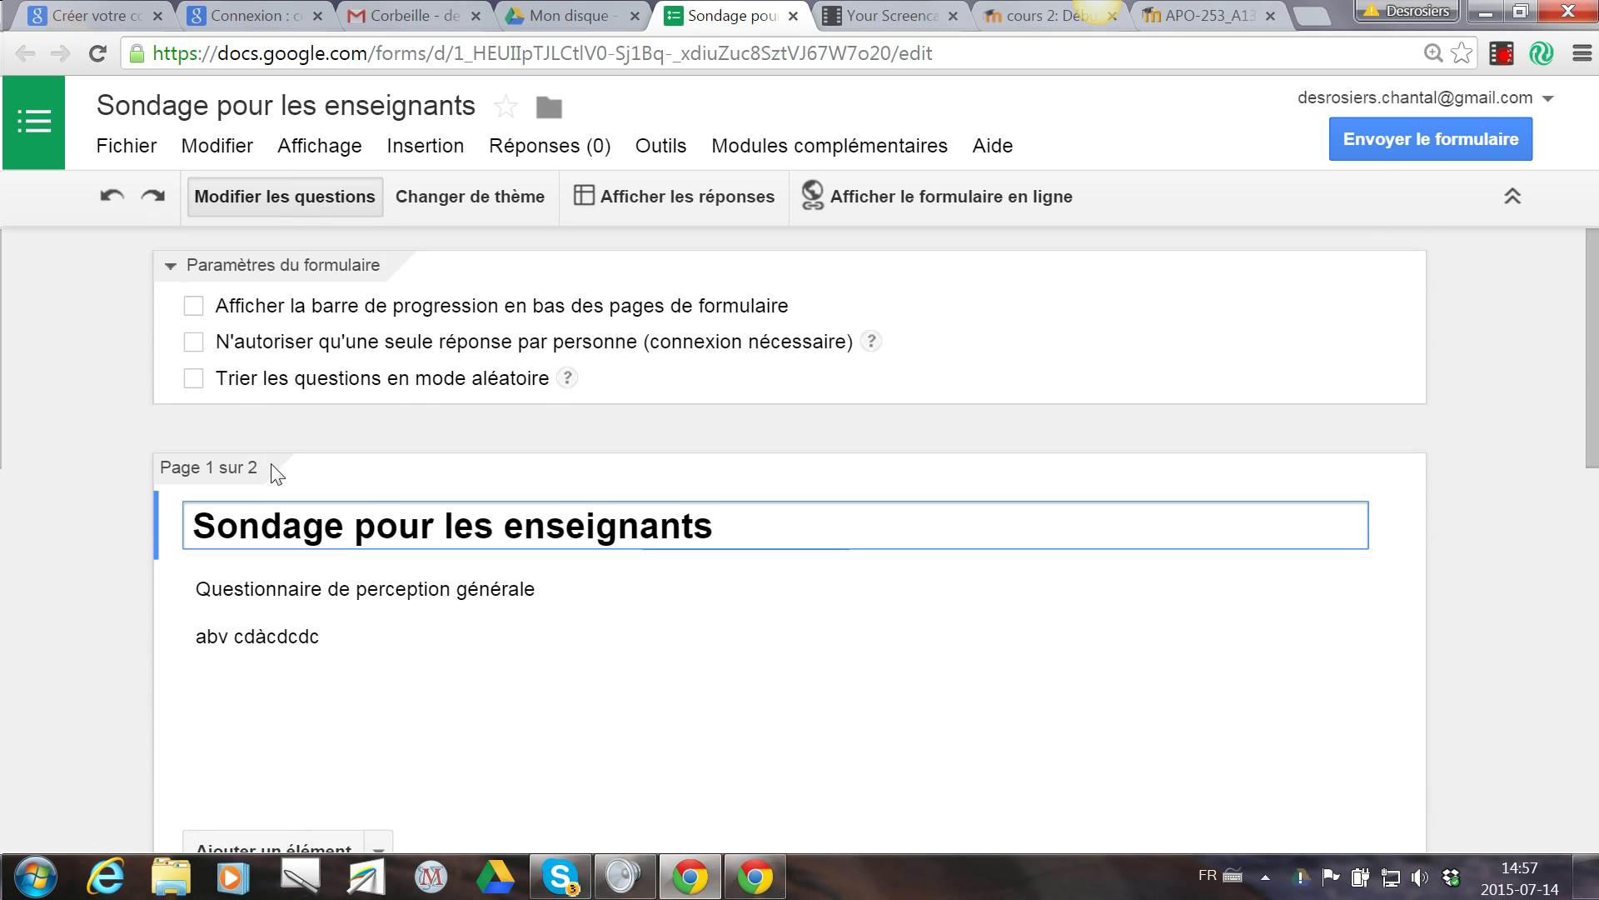
pyautogui.scroll(-5, 271, 474)
pyautogui.scroll(-6, 275, 474)
pyautogui.scroll(3, 303, 422)
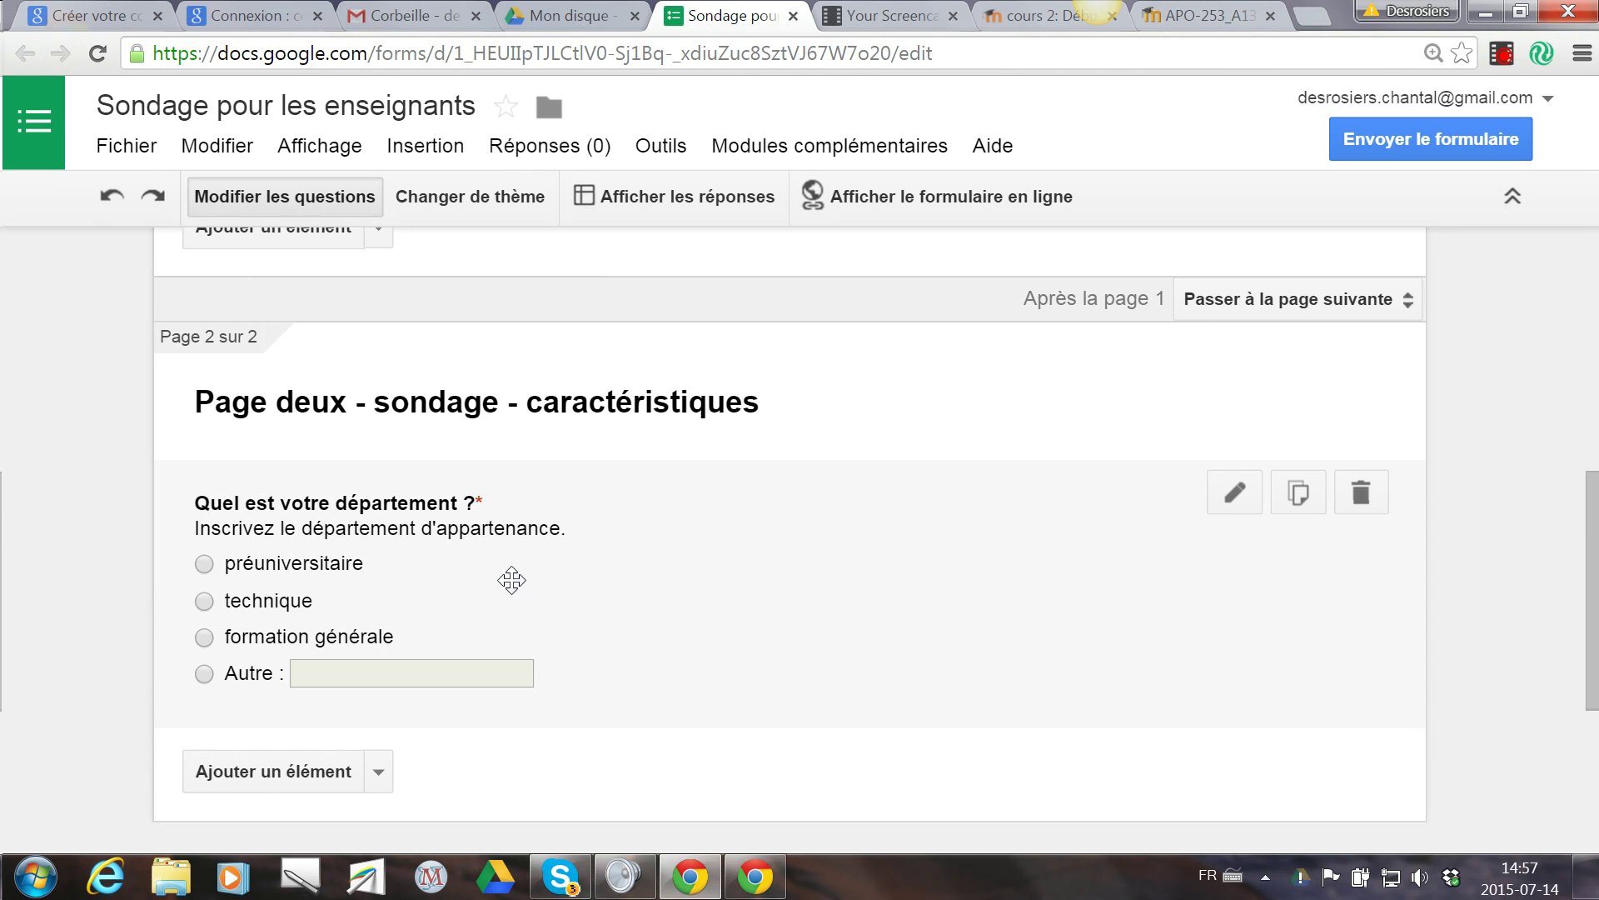
# Add another page break after the department question on page 2, keeping its default title.
pyautogui.scroll(-2, 529, 541)
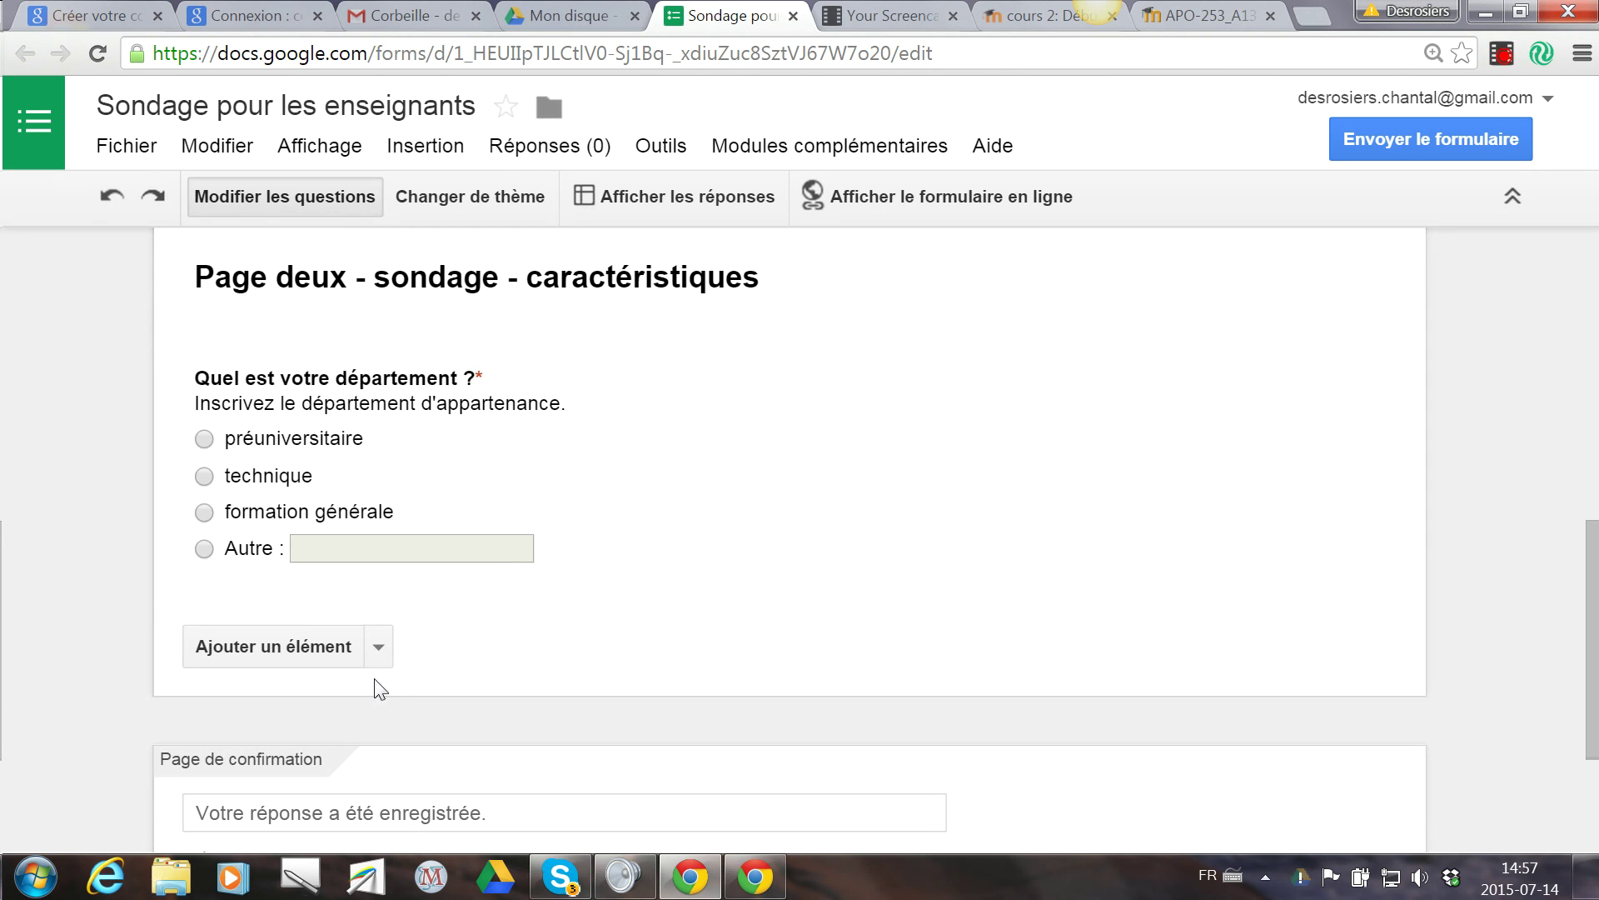
pyautogui.click(379, 653)
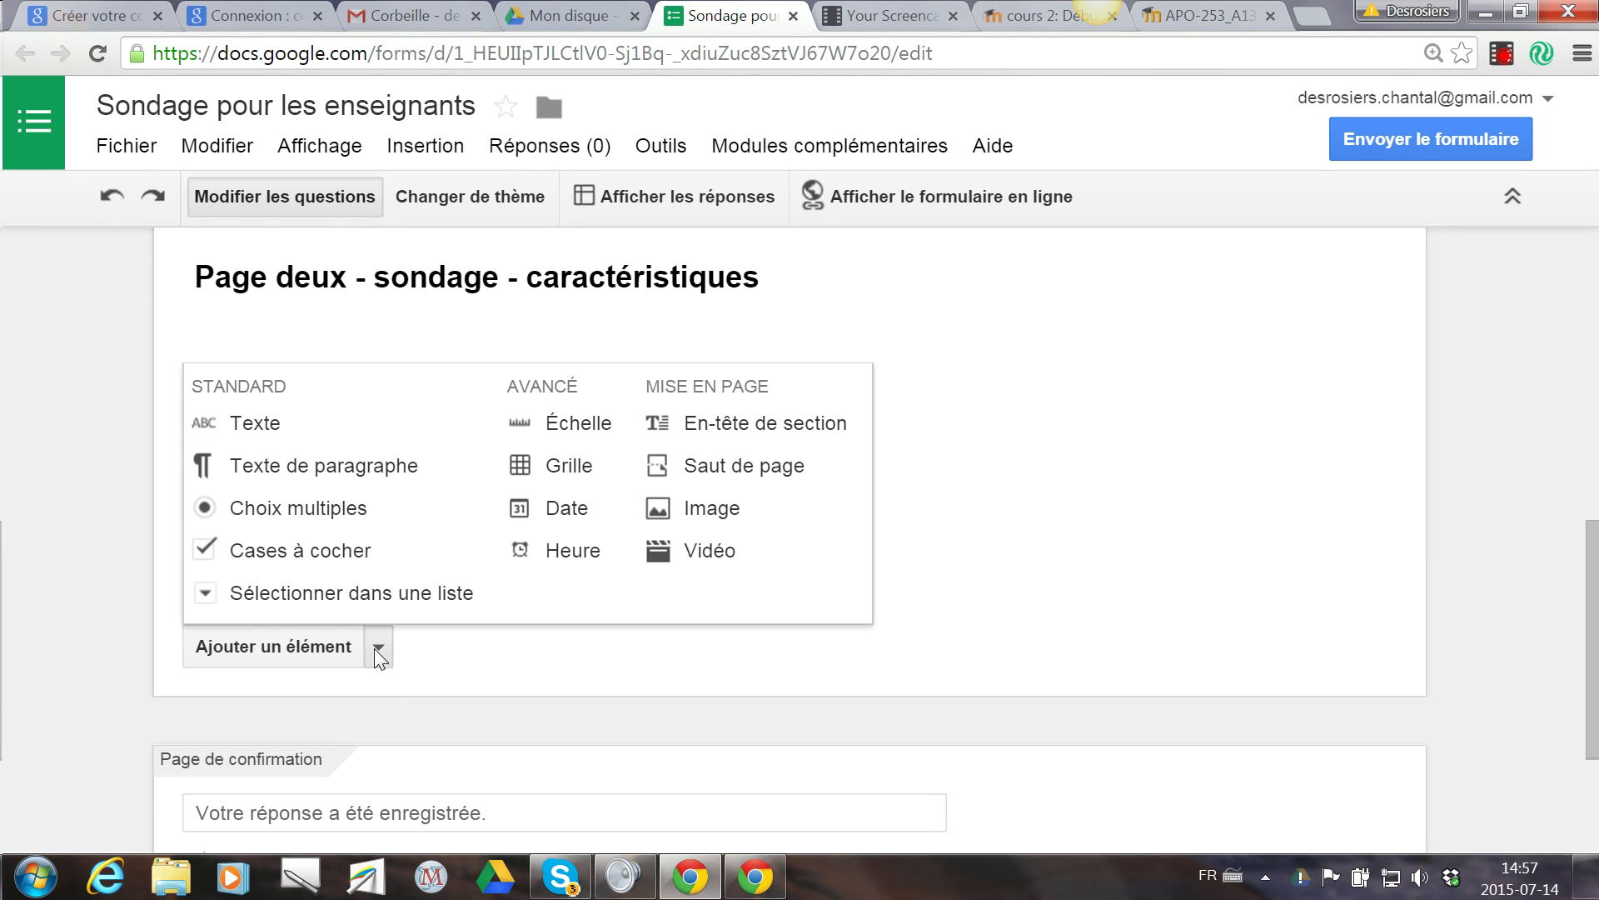
pyautogui.click(730, 468)
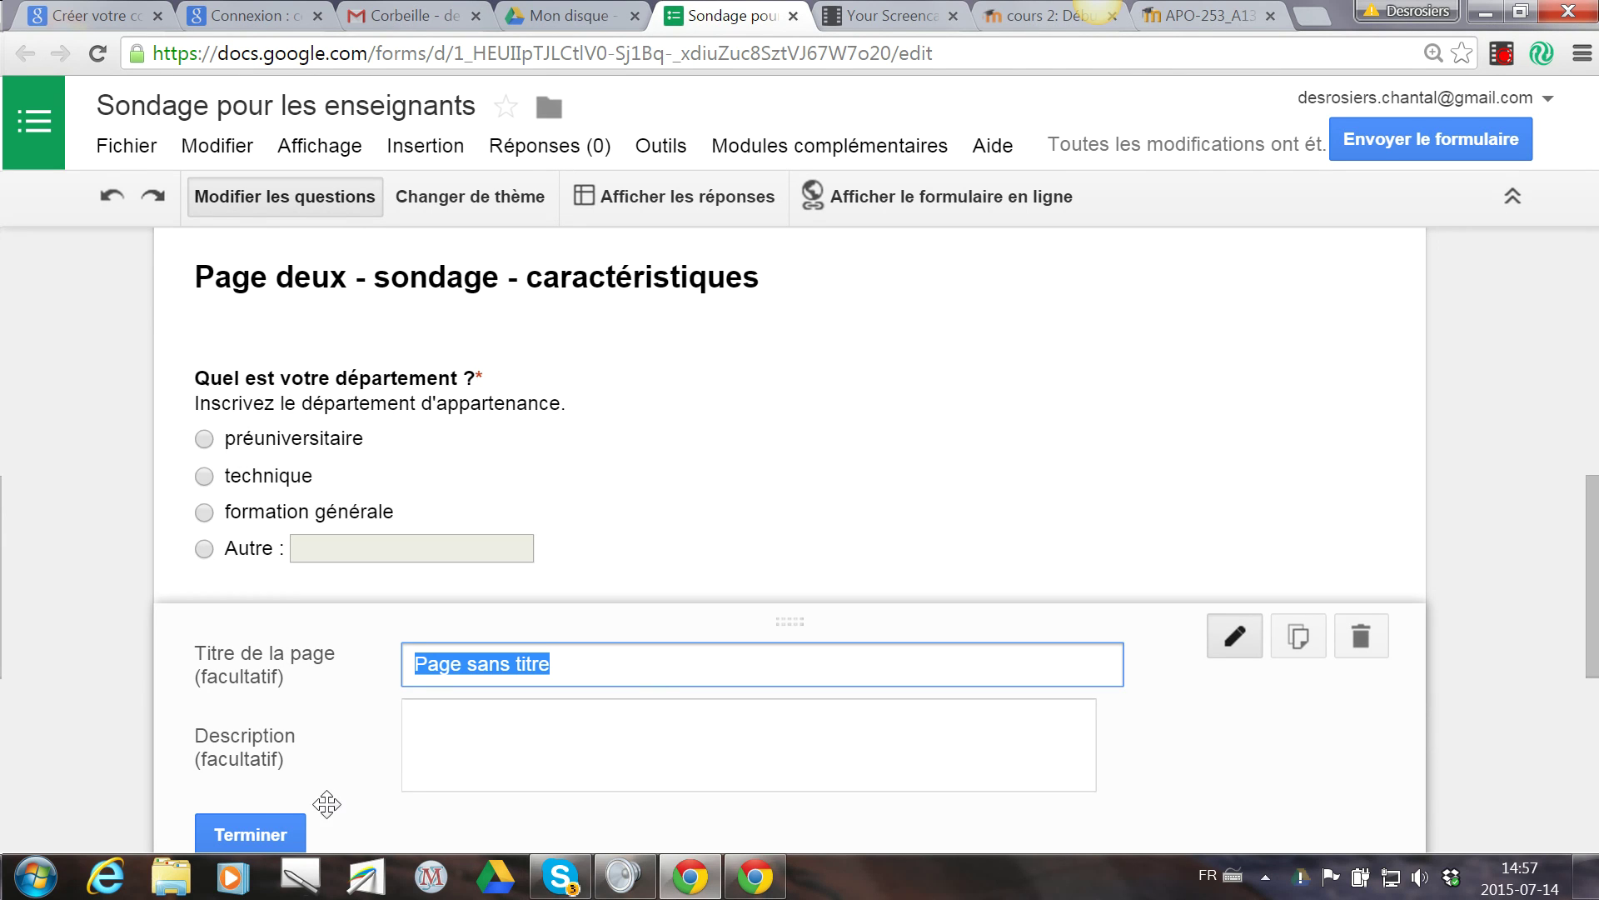
pyautogui.click(253, 829)
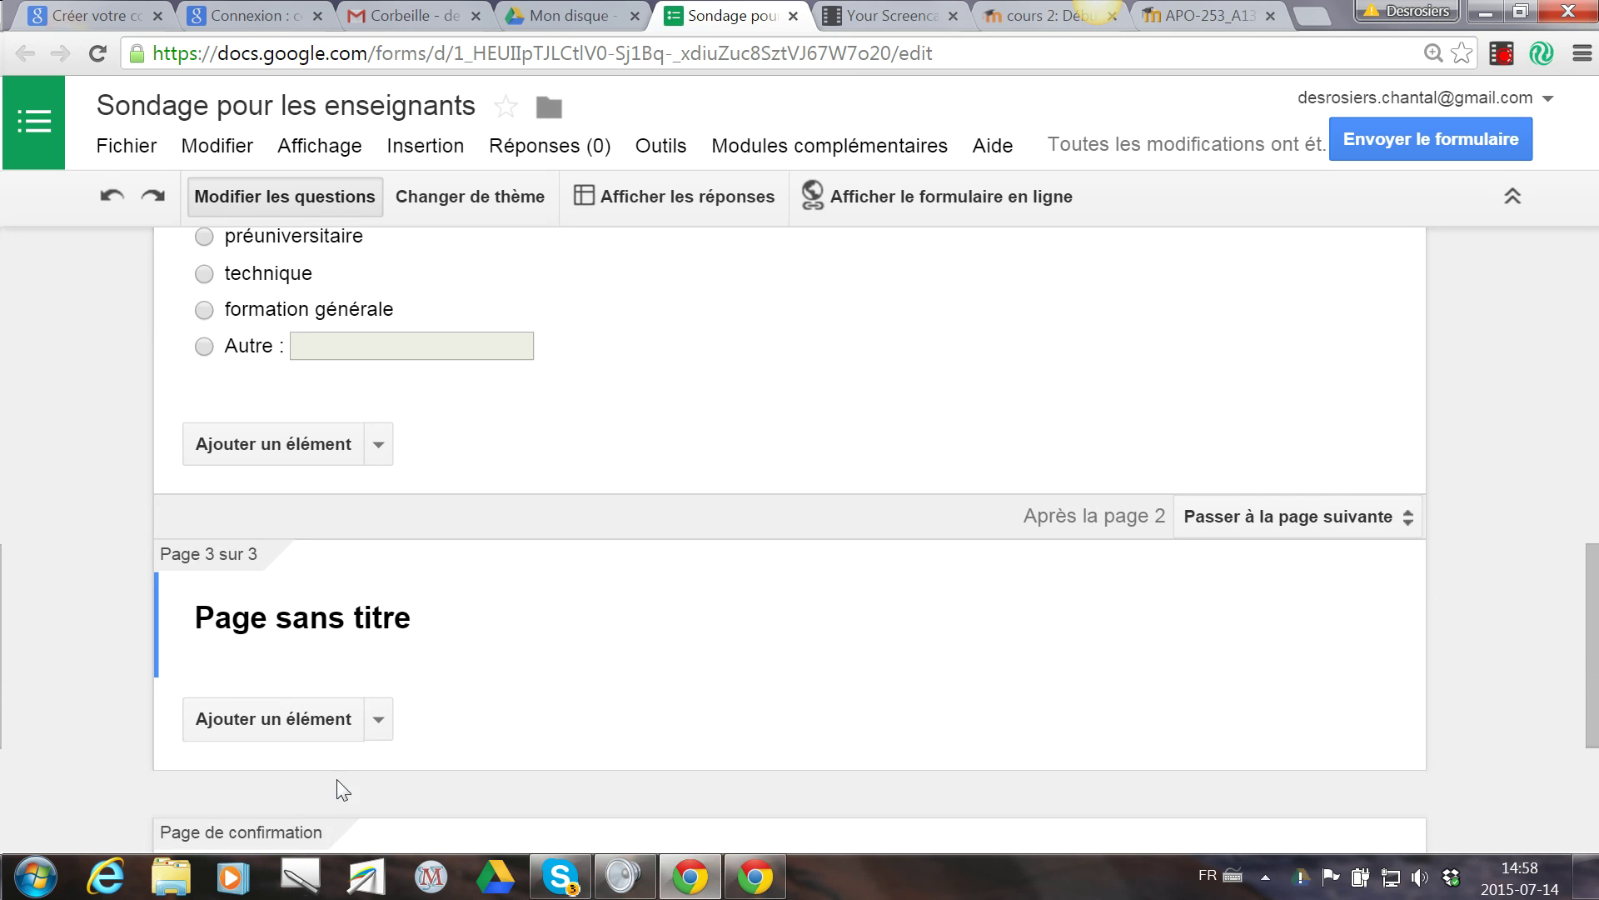
# Clear the title of page 3 so that it is blank, and finish editing it.
pyautogui.click(407, 622)
pyautogui.click(557, 461)
pyautogui.moveTo(553, 458); pyautogui.dragTo(416, 458)
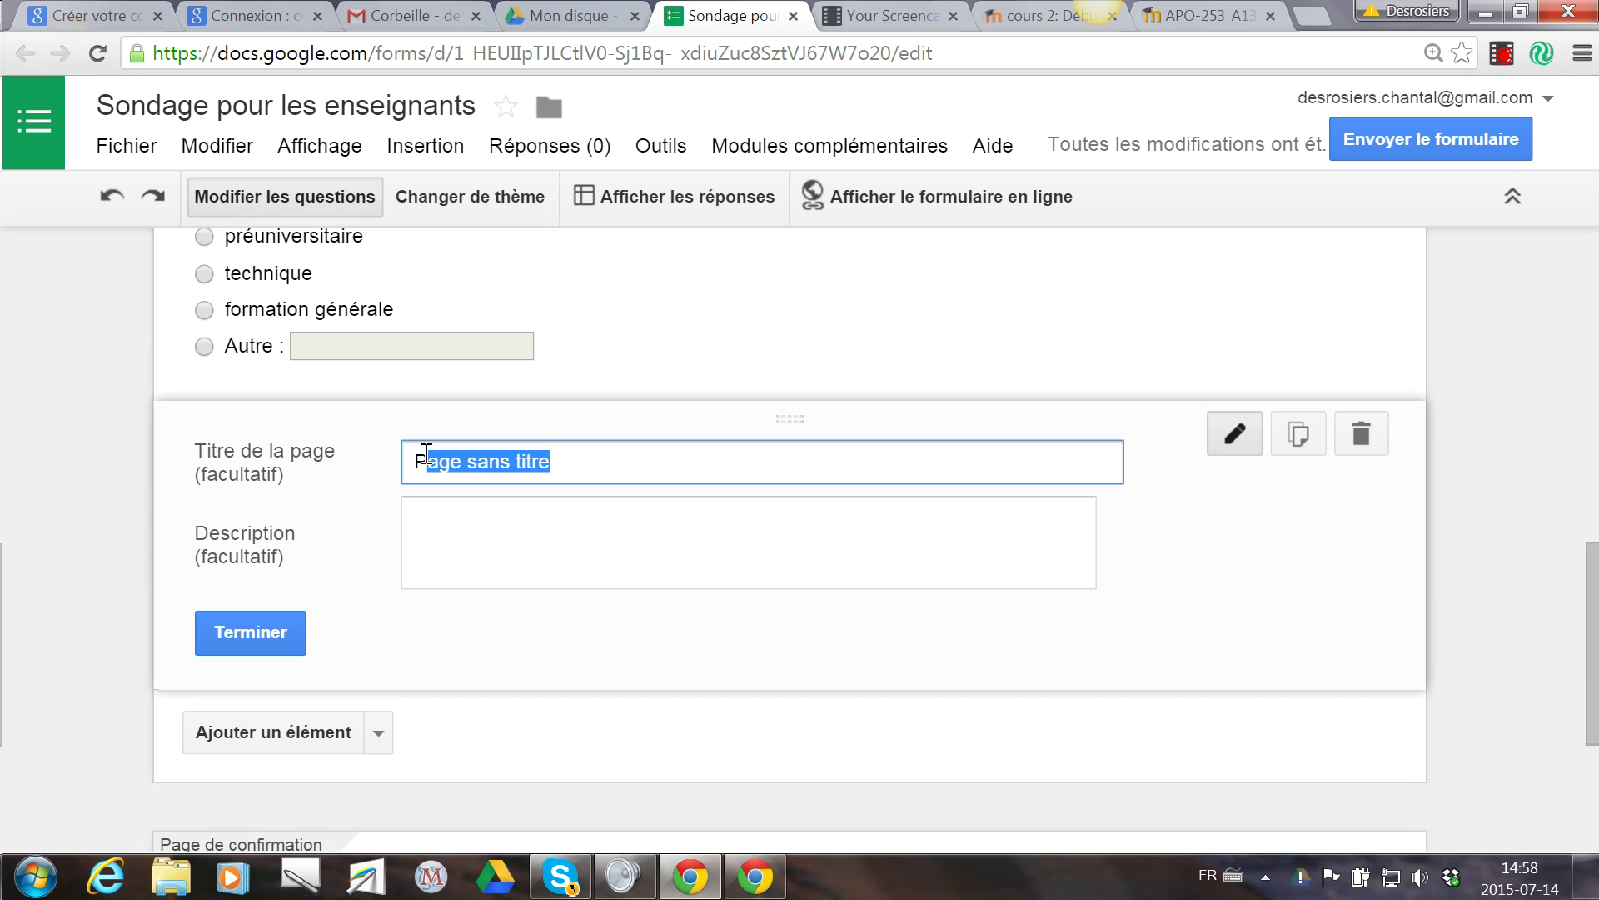
pyautogui.press('BackSpace')
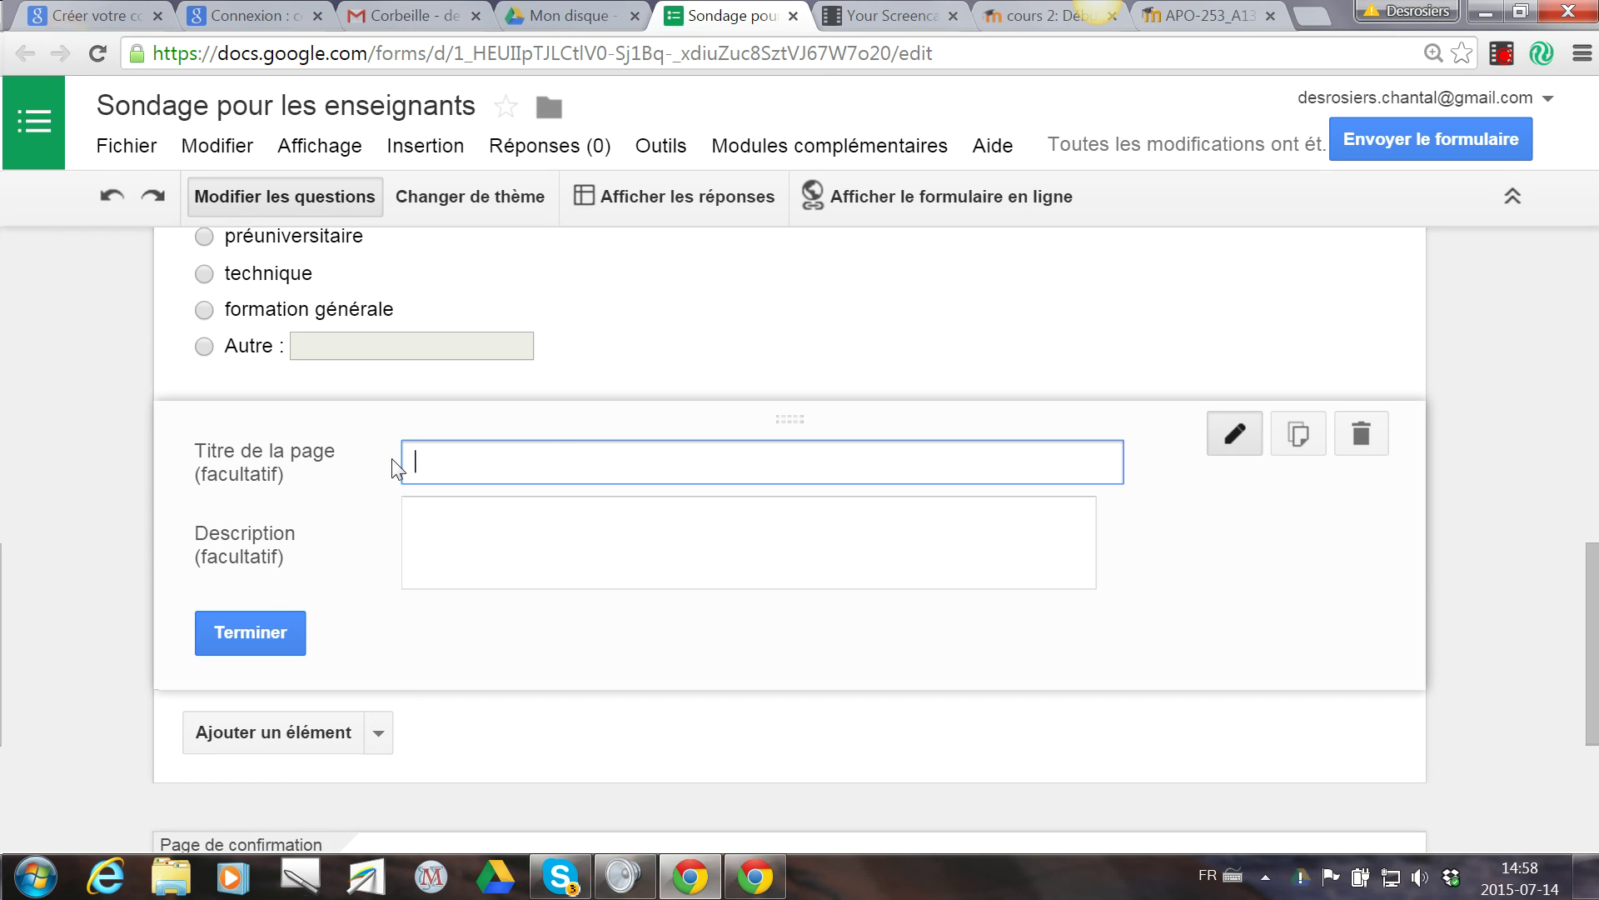
pyautogui.click(245, 630)
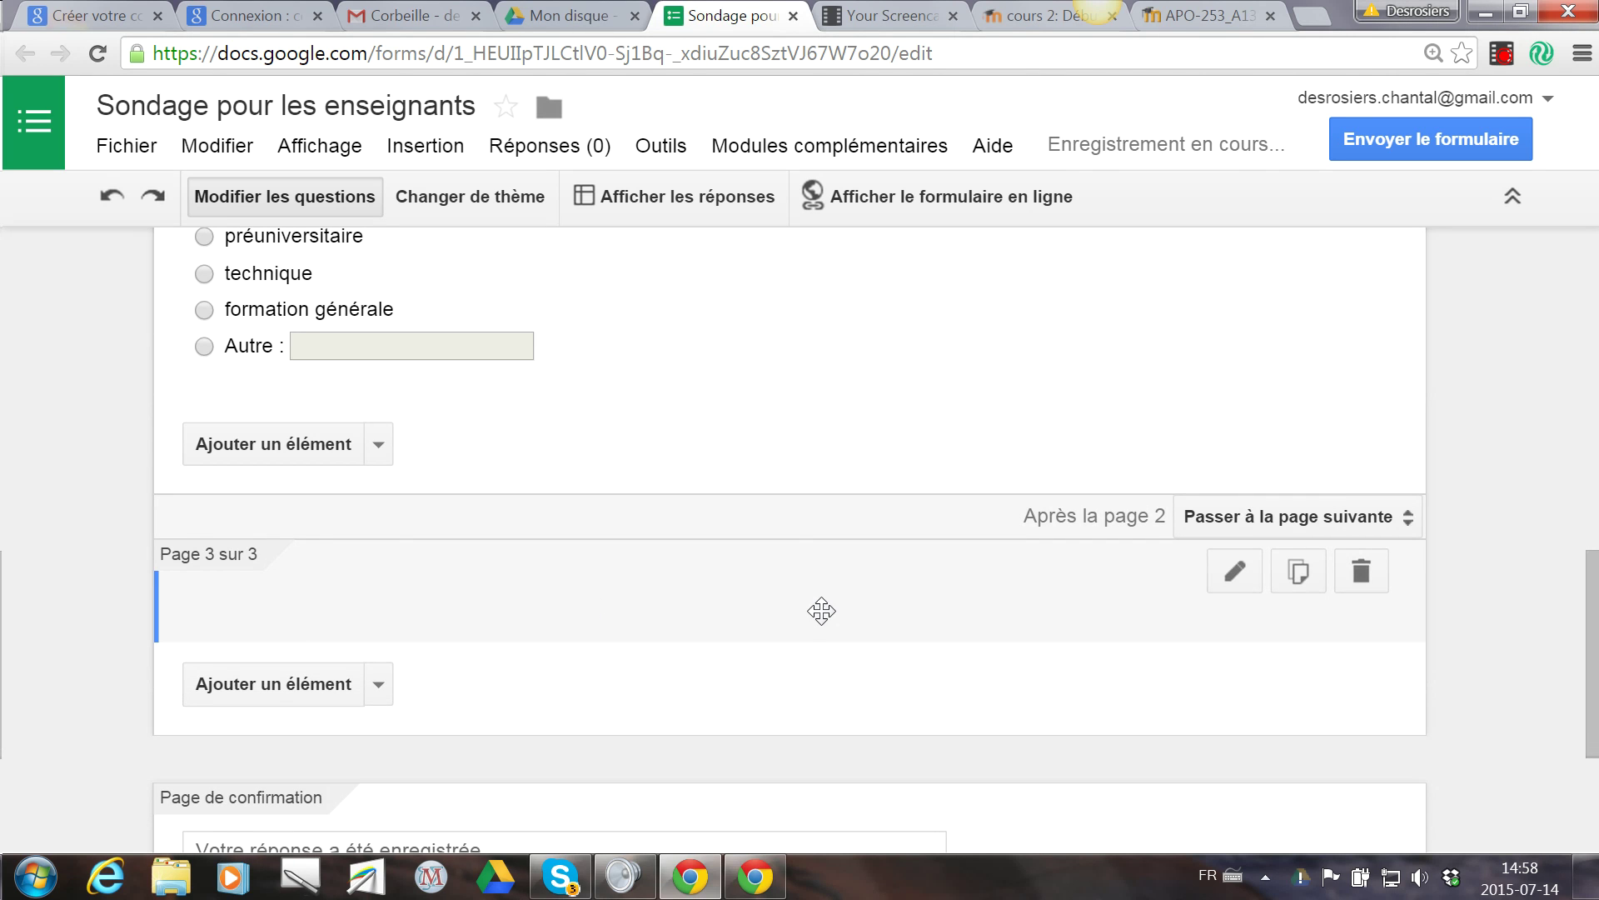
# Add a checkbox question on page 3 titled "Quelles sont vos activités préférées ?".
pyautogui.click(379, 684)
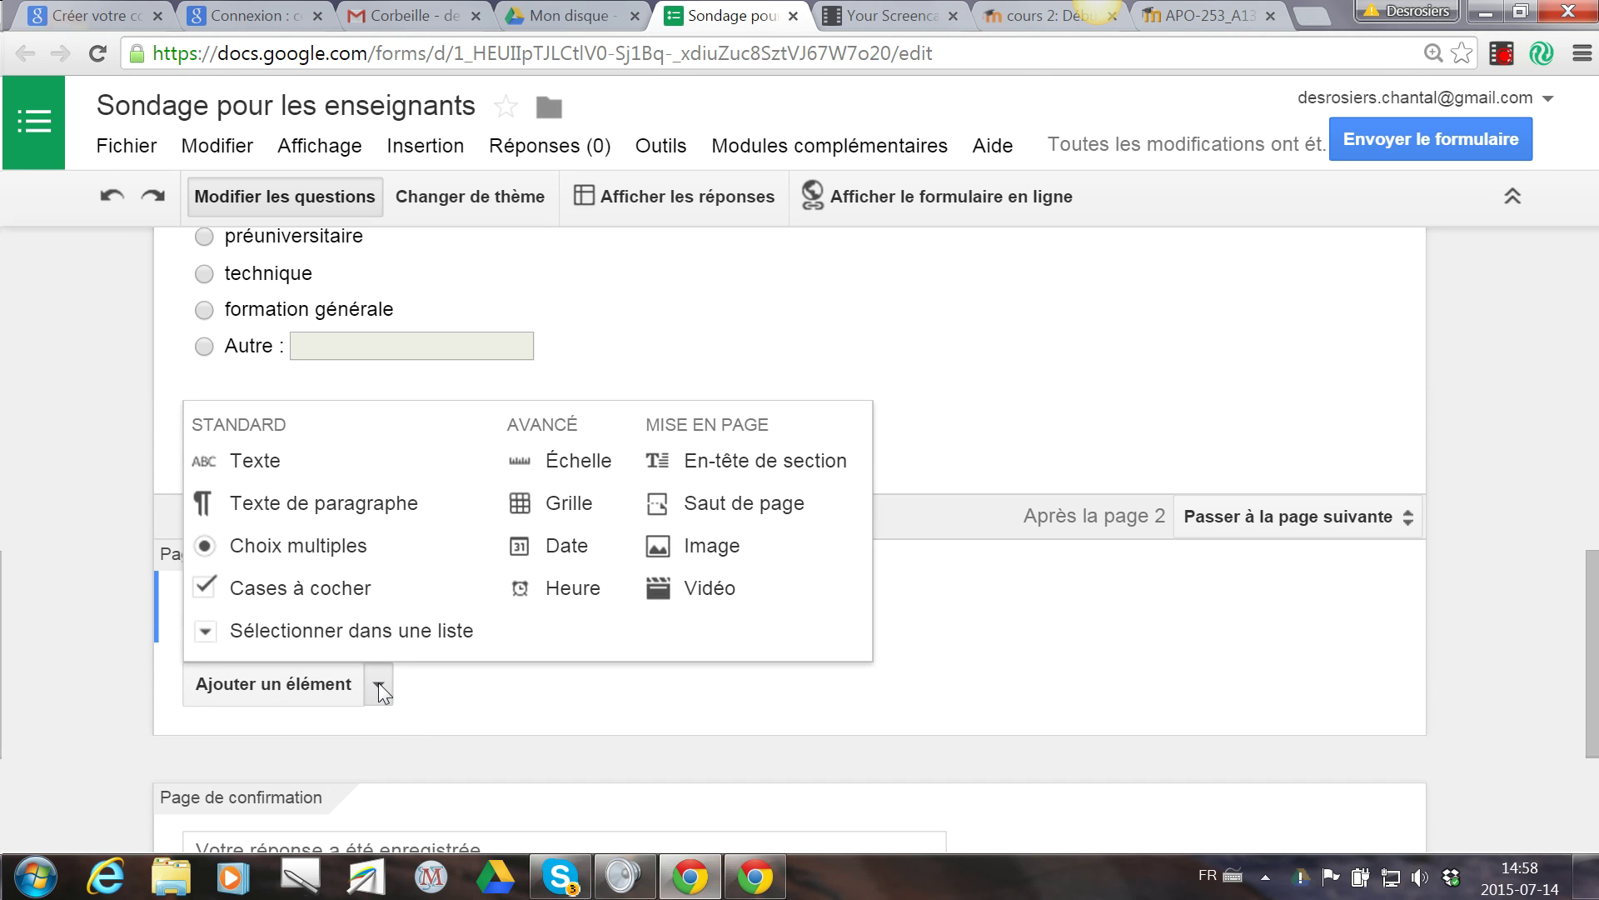
pyautogui.click(330, 588)
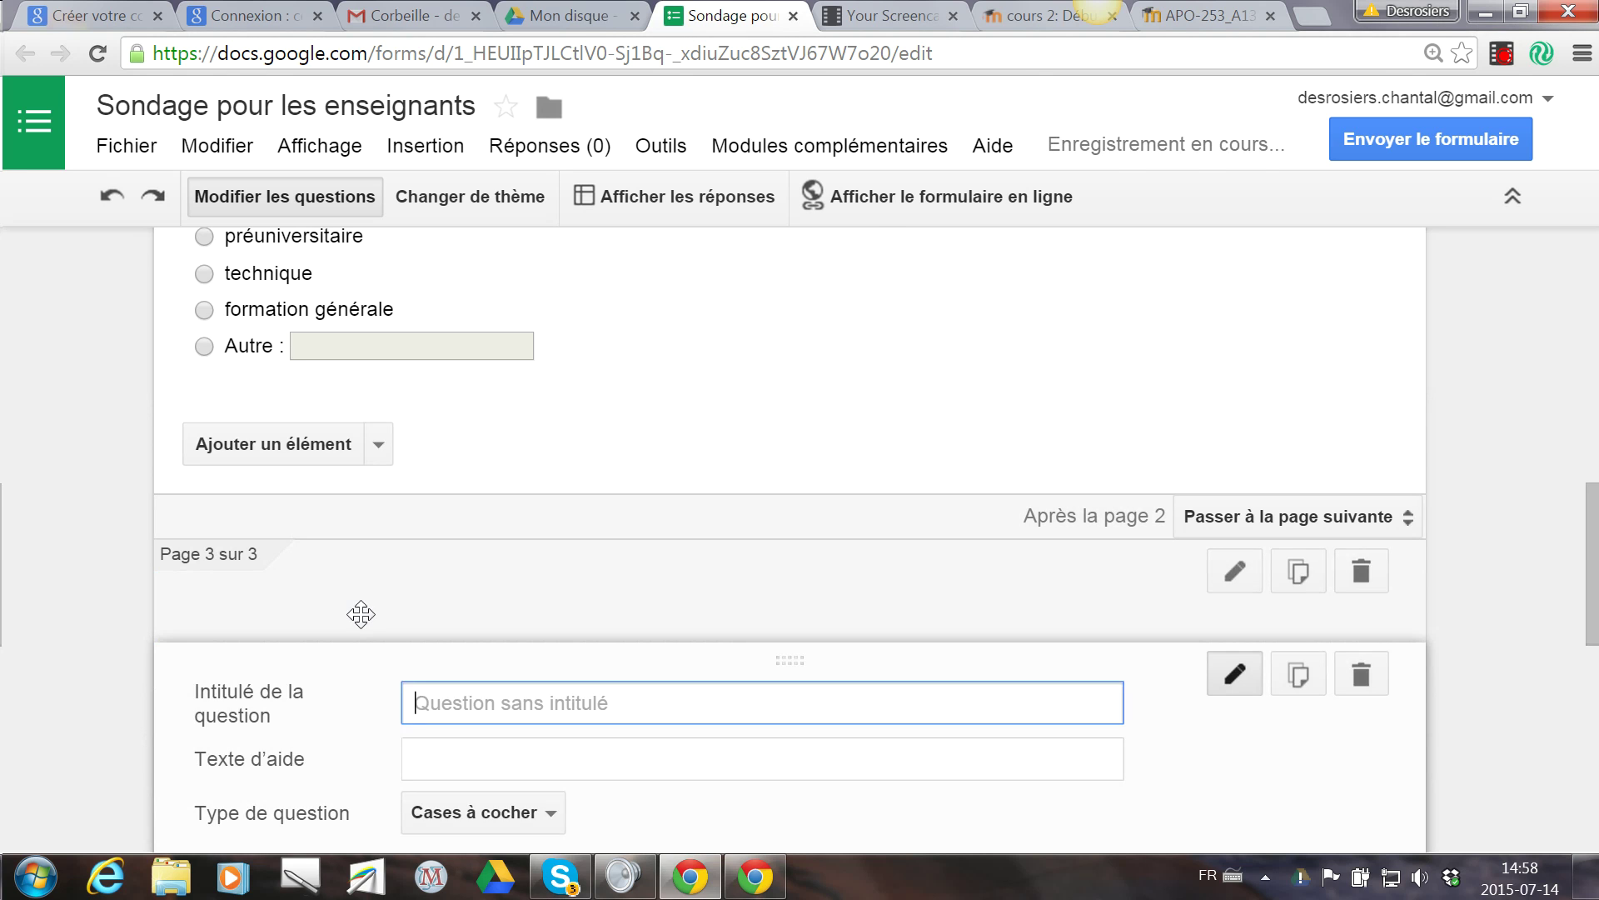
pyautogui.moveTo(1592, 556); pyautogui.dragTo(1593, 611)
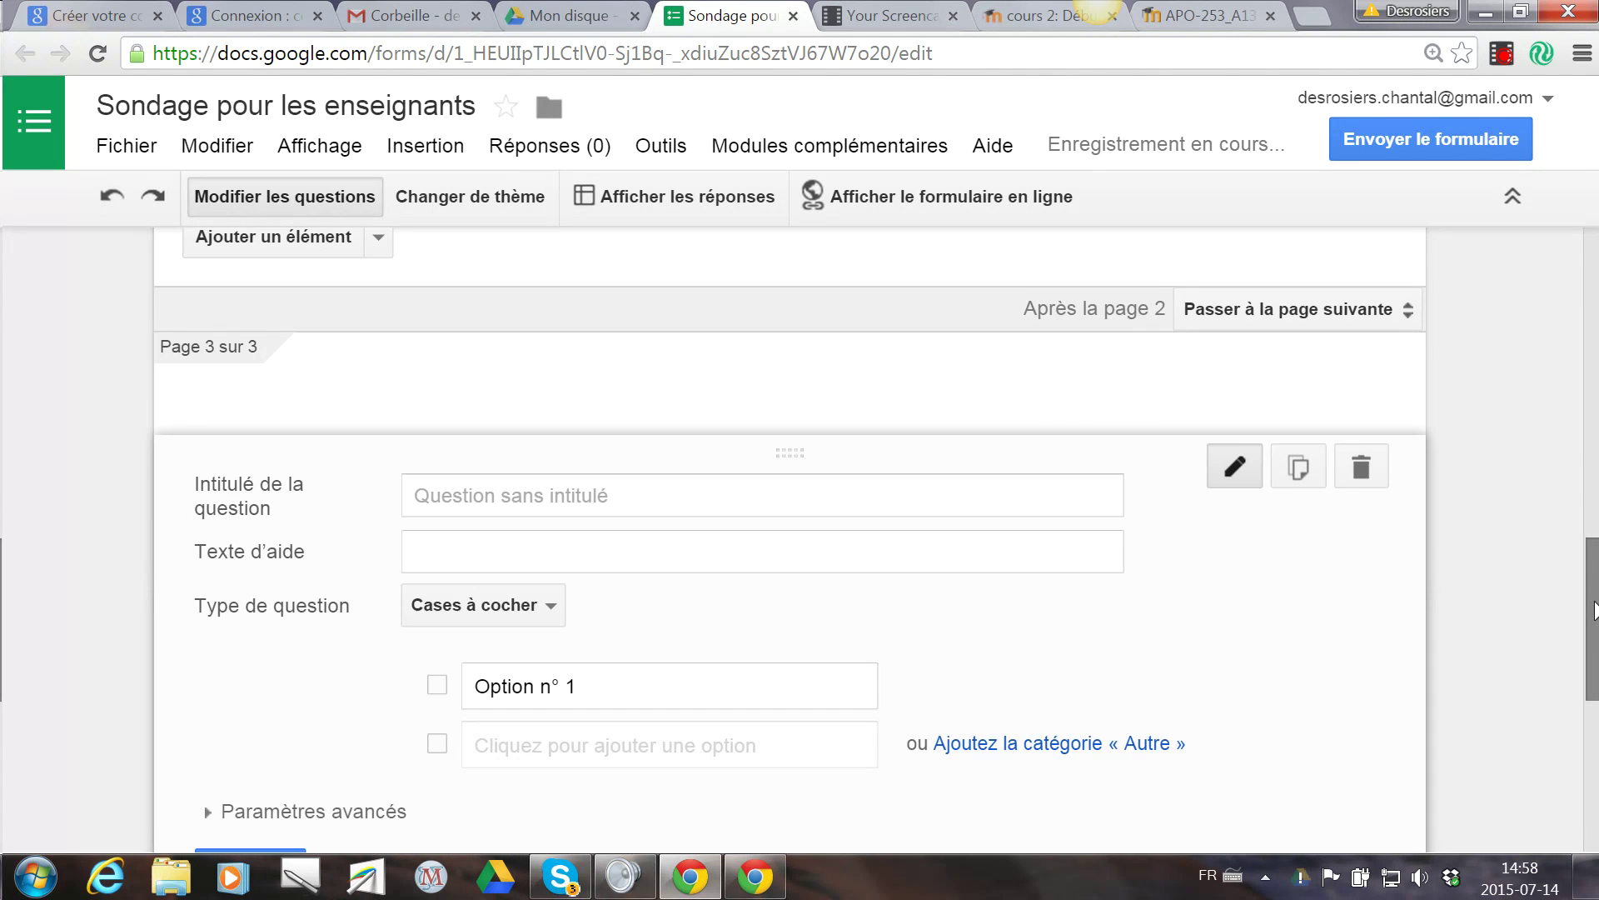
pyautogui.click(565, 496)
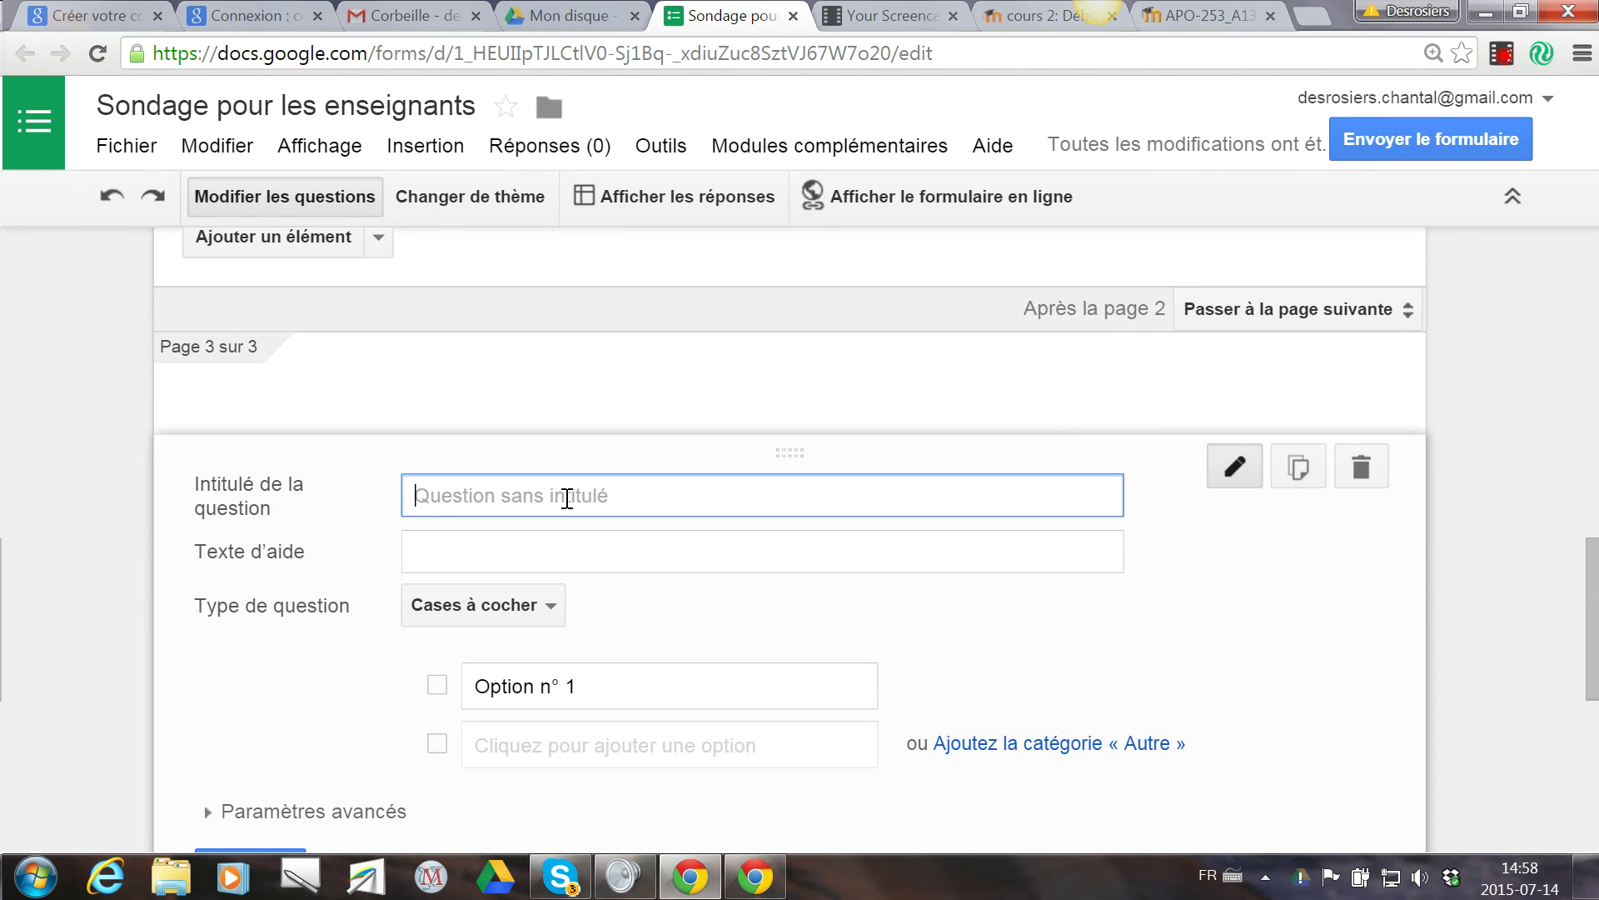
pyautogui.write('Quelles sont')
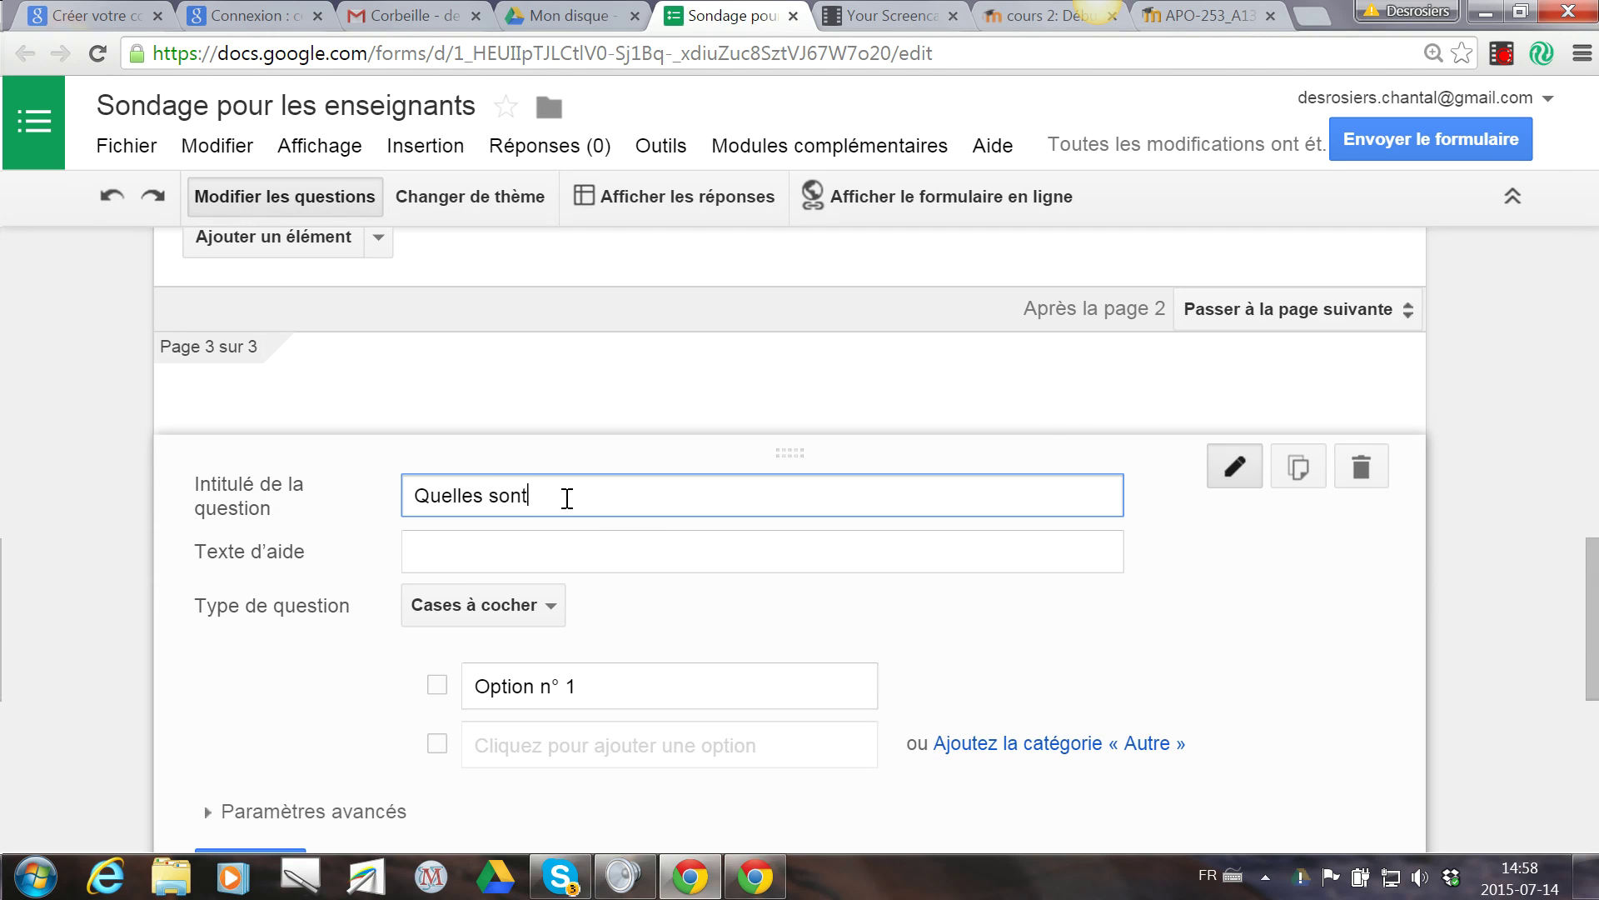
pyautogui.write(' vos activités préfér')
pyautogui.press('BackSpace')
pyautogui.press('BackSpace')
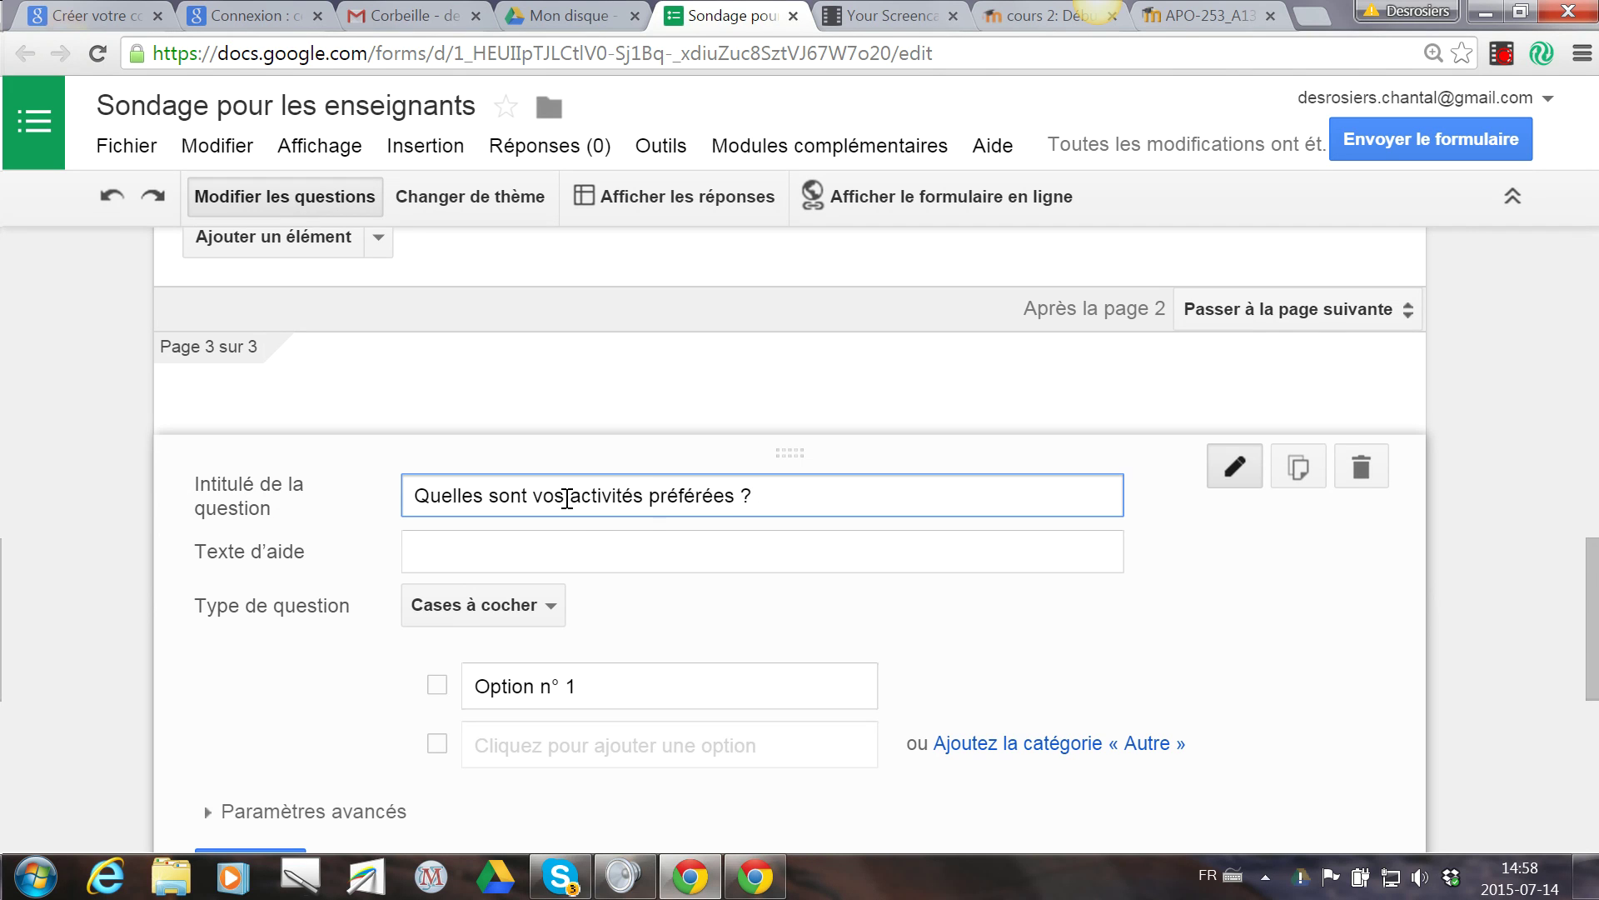
# Enter "Sports, loisirs, autres" as the help text of the favourite activities question.
pyautogui.click(550, 560)
pyautogui.write('Sports, loi')
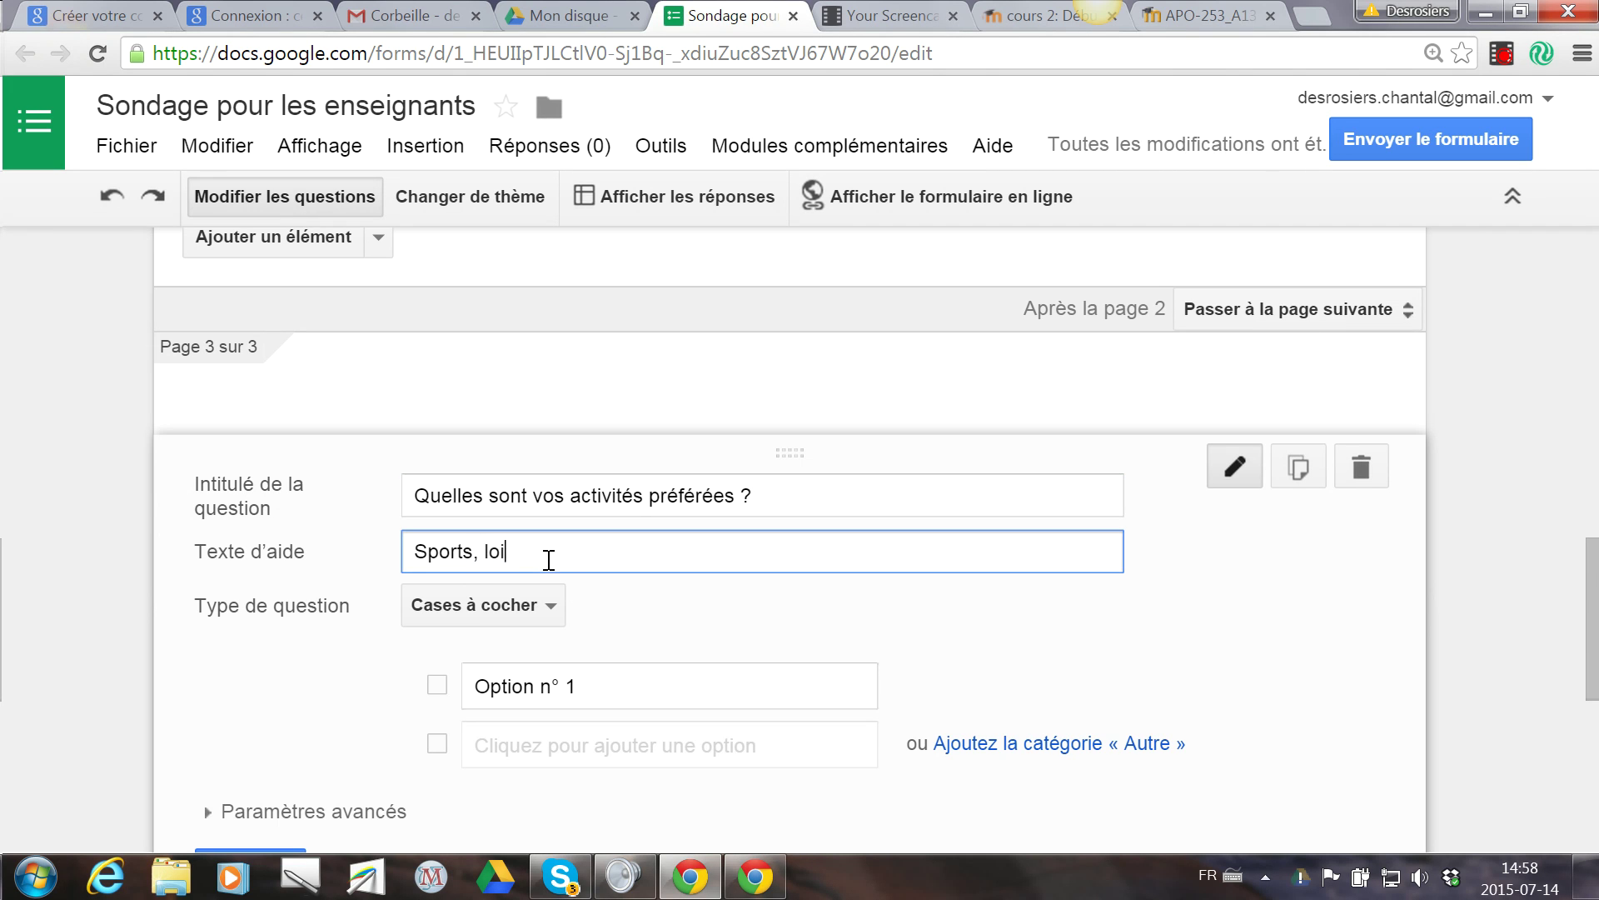
pyautogui.write('sirs, autres')
# Enter the checkbox options "Hockey", "Badmington" and "Camping", and add the "Autre" category.
pyautogui.click(623, 686)
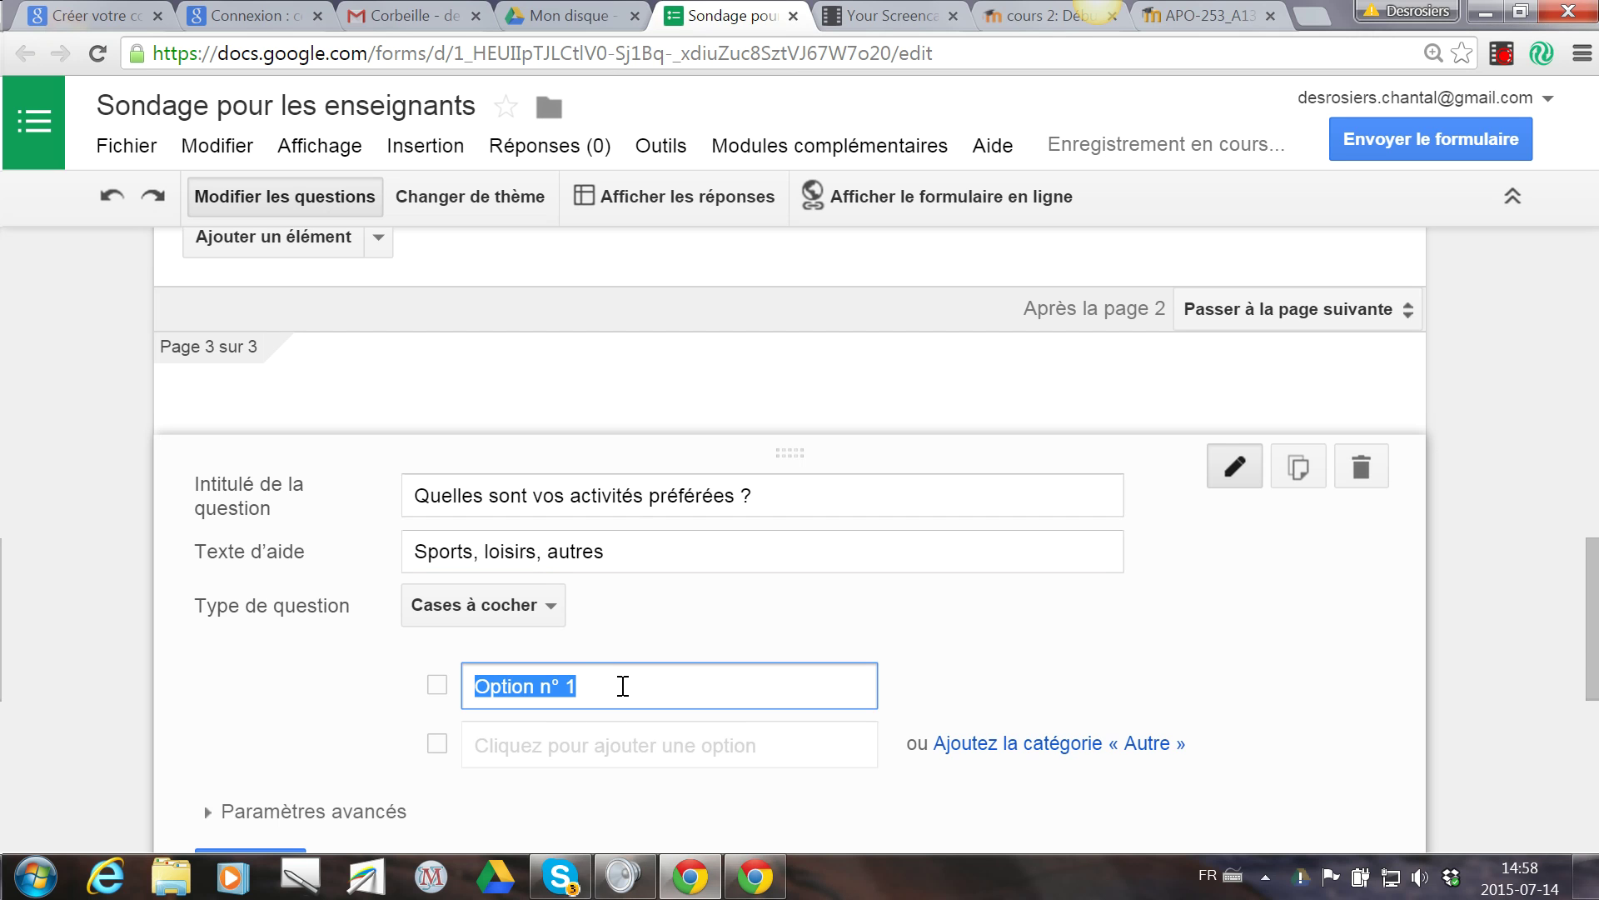
pyautogui.write('Hockey')
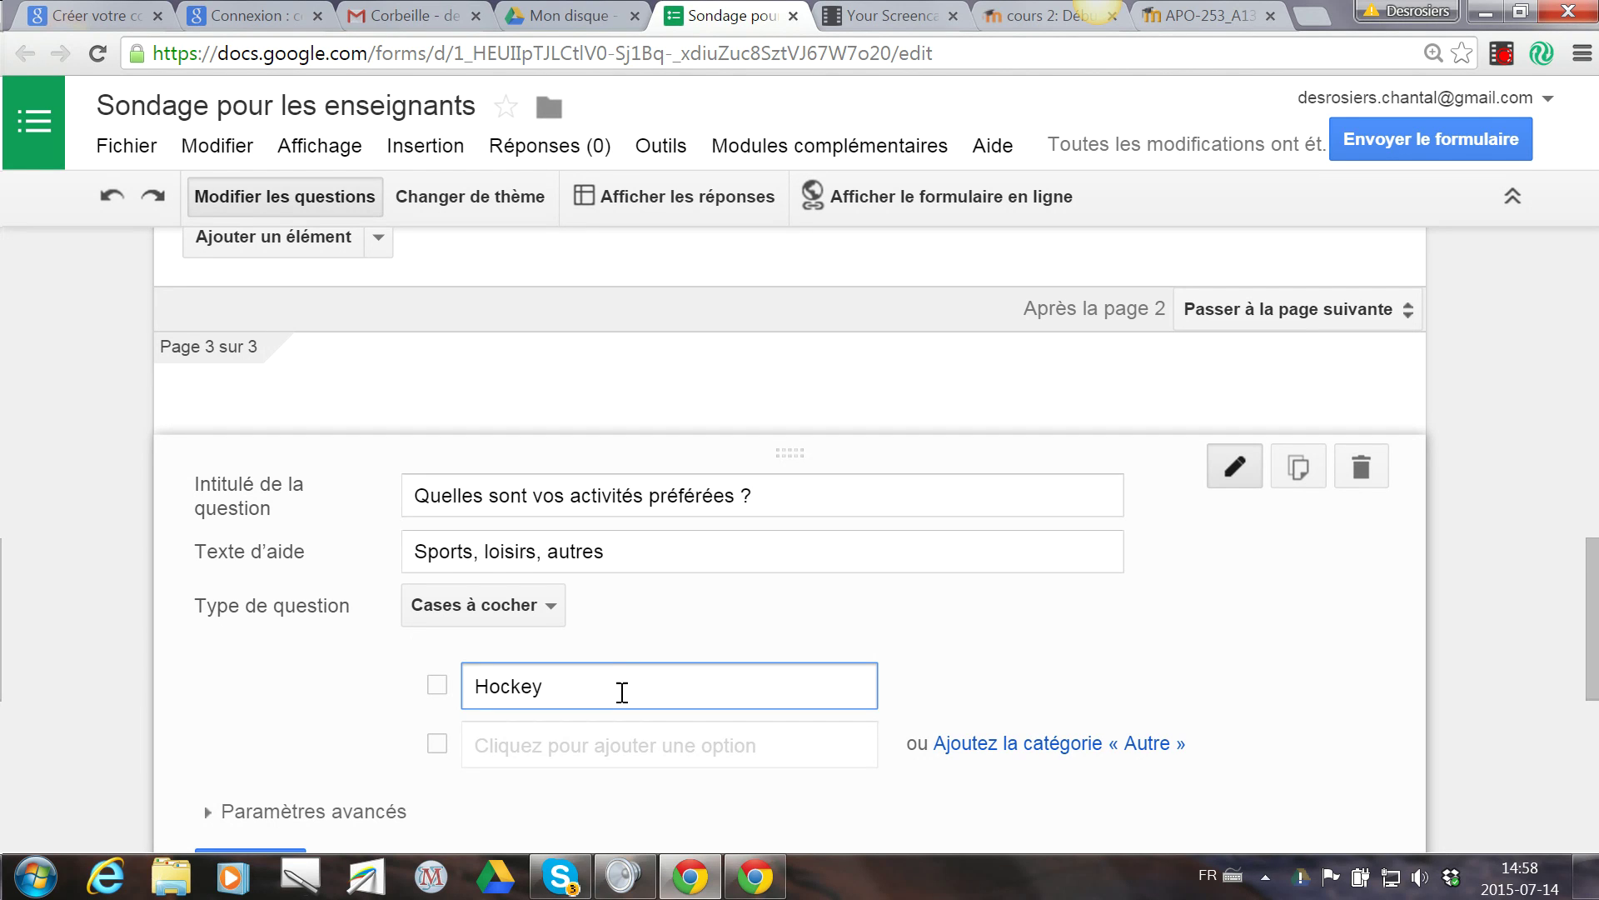
pyautogui.click(583, 745)
pyautogui.write('Badmingtongo')
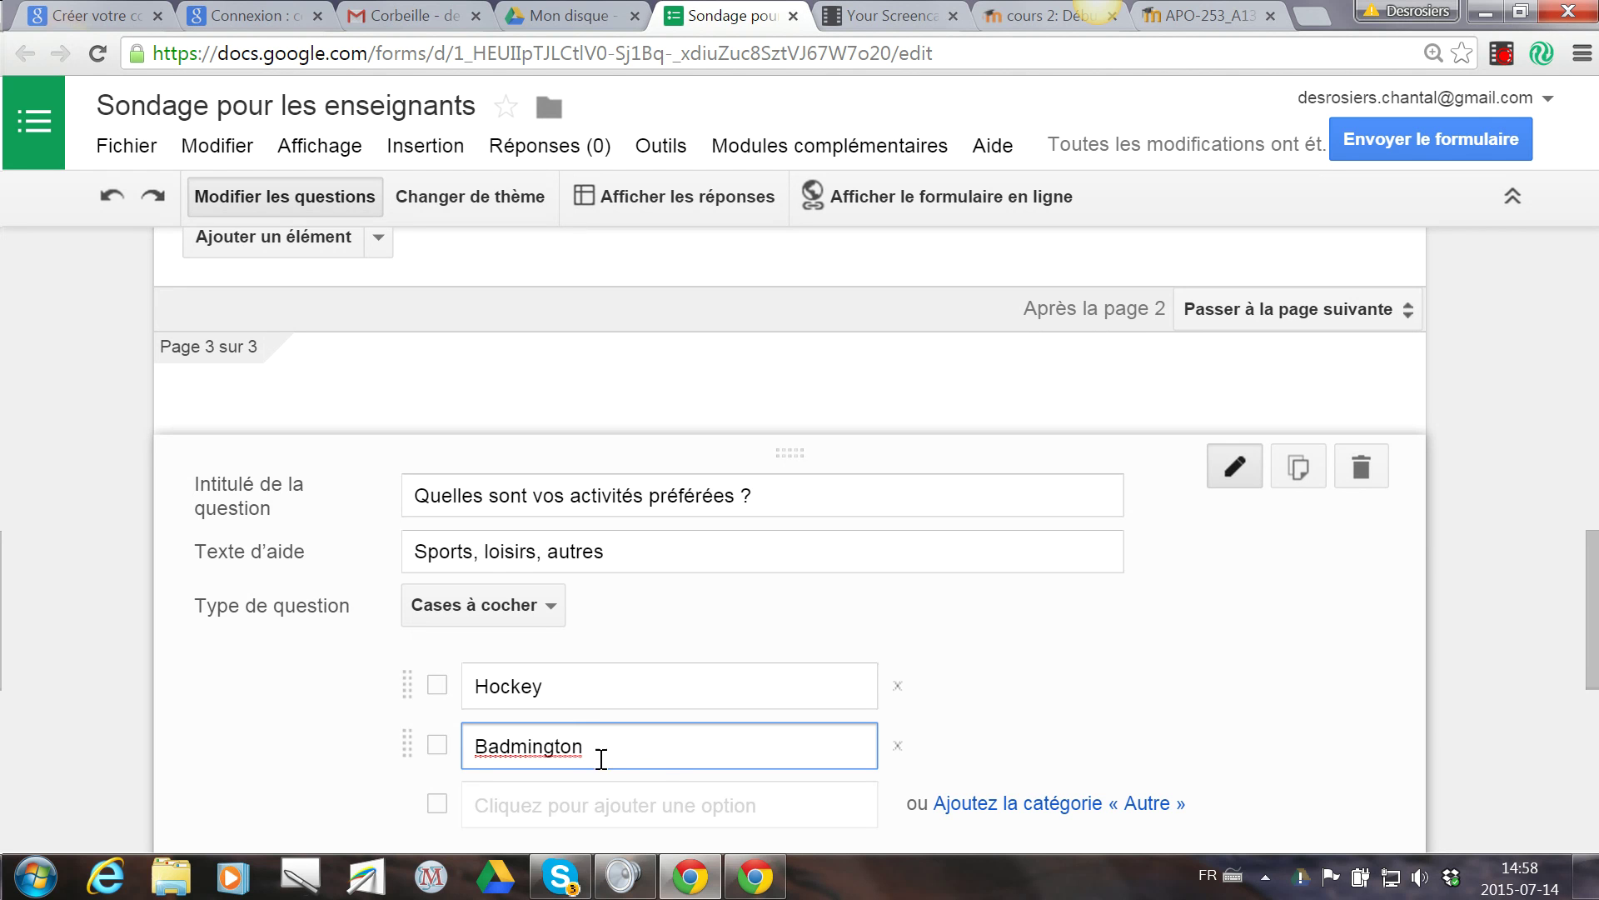
pyautogui.scroll(-6, 653, 692)
pyautogui.scroll(2, 631, 405)
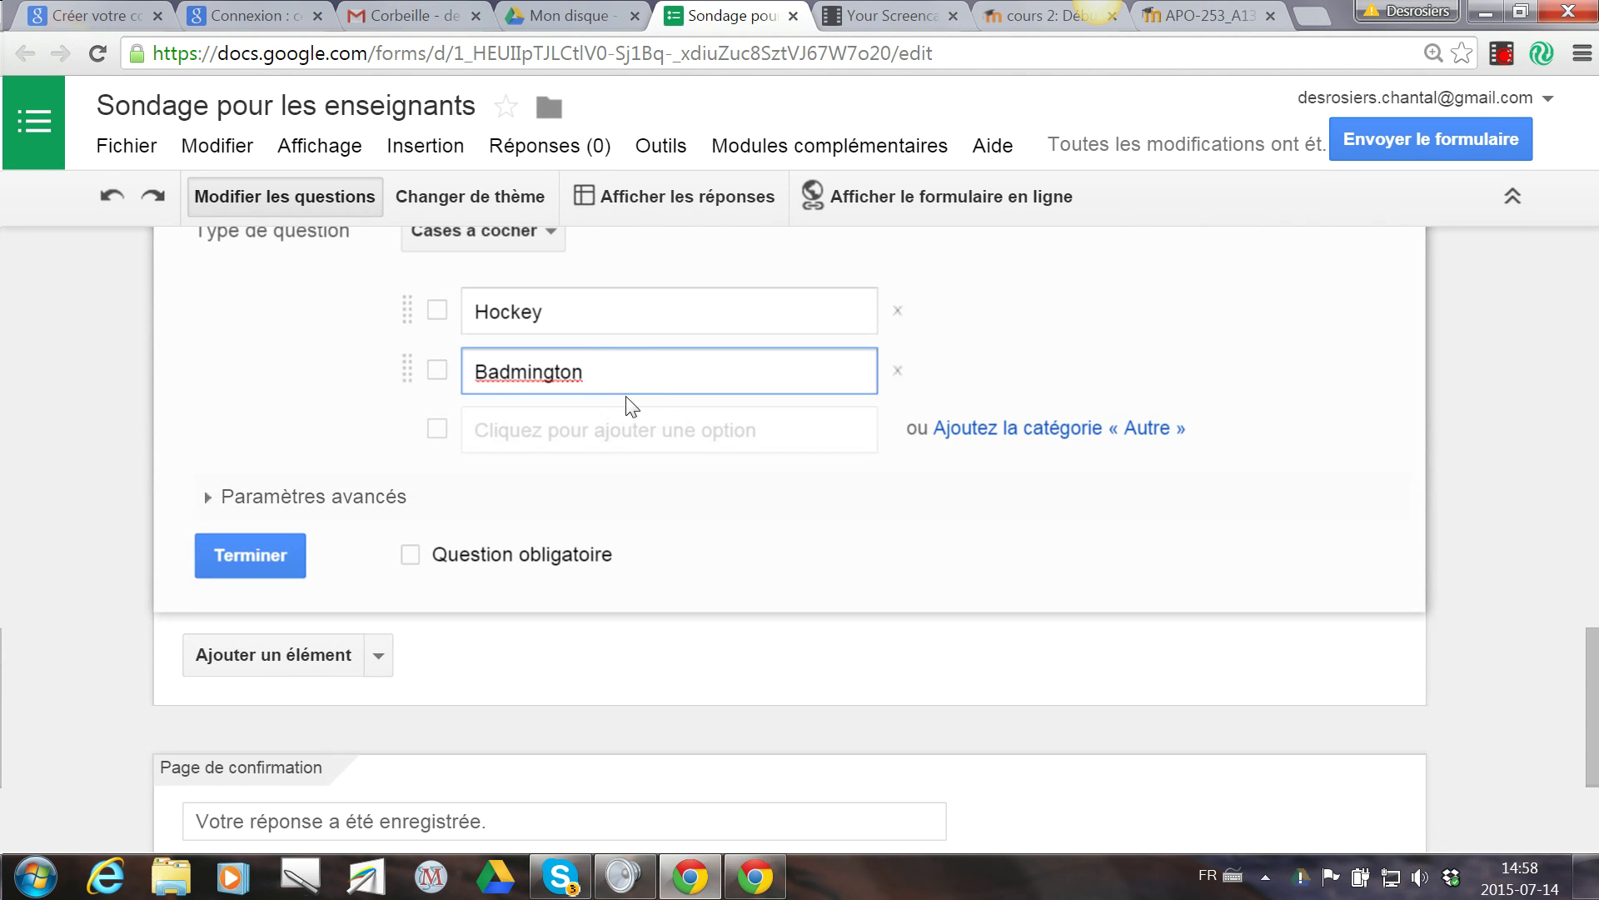
pyautogui.click(558, 430)
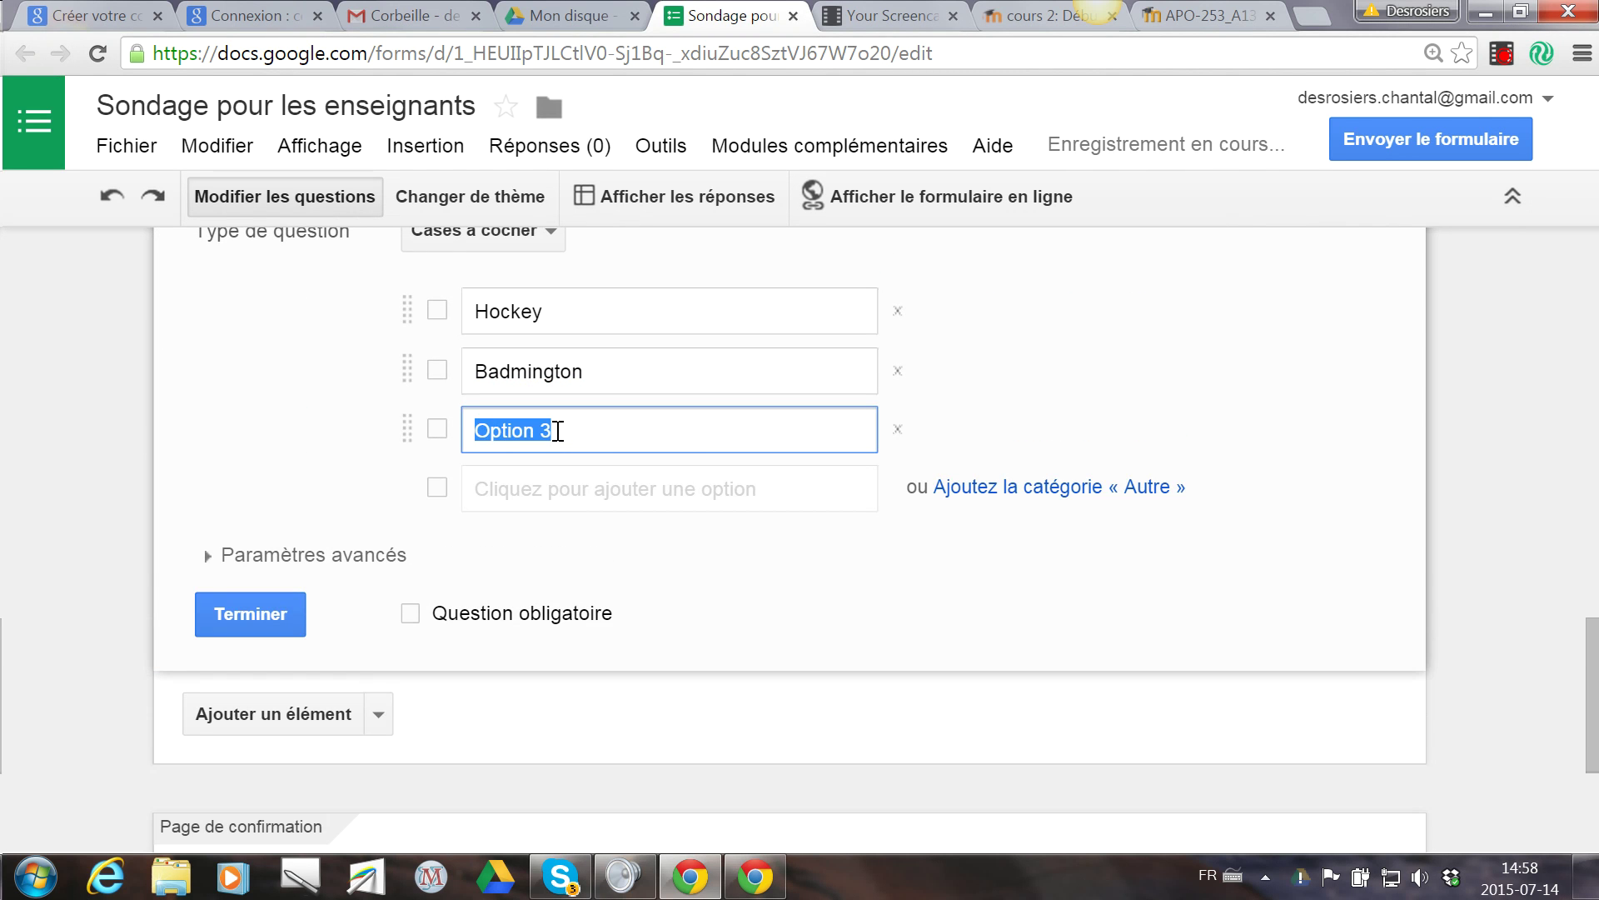
pyautogui.write('Camping')
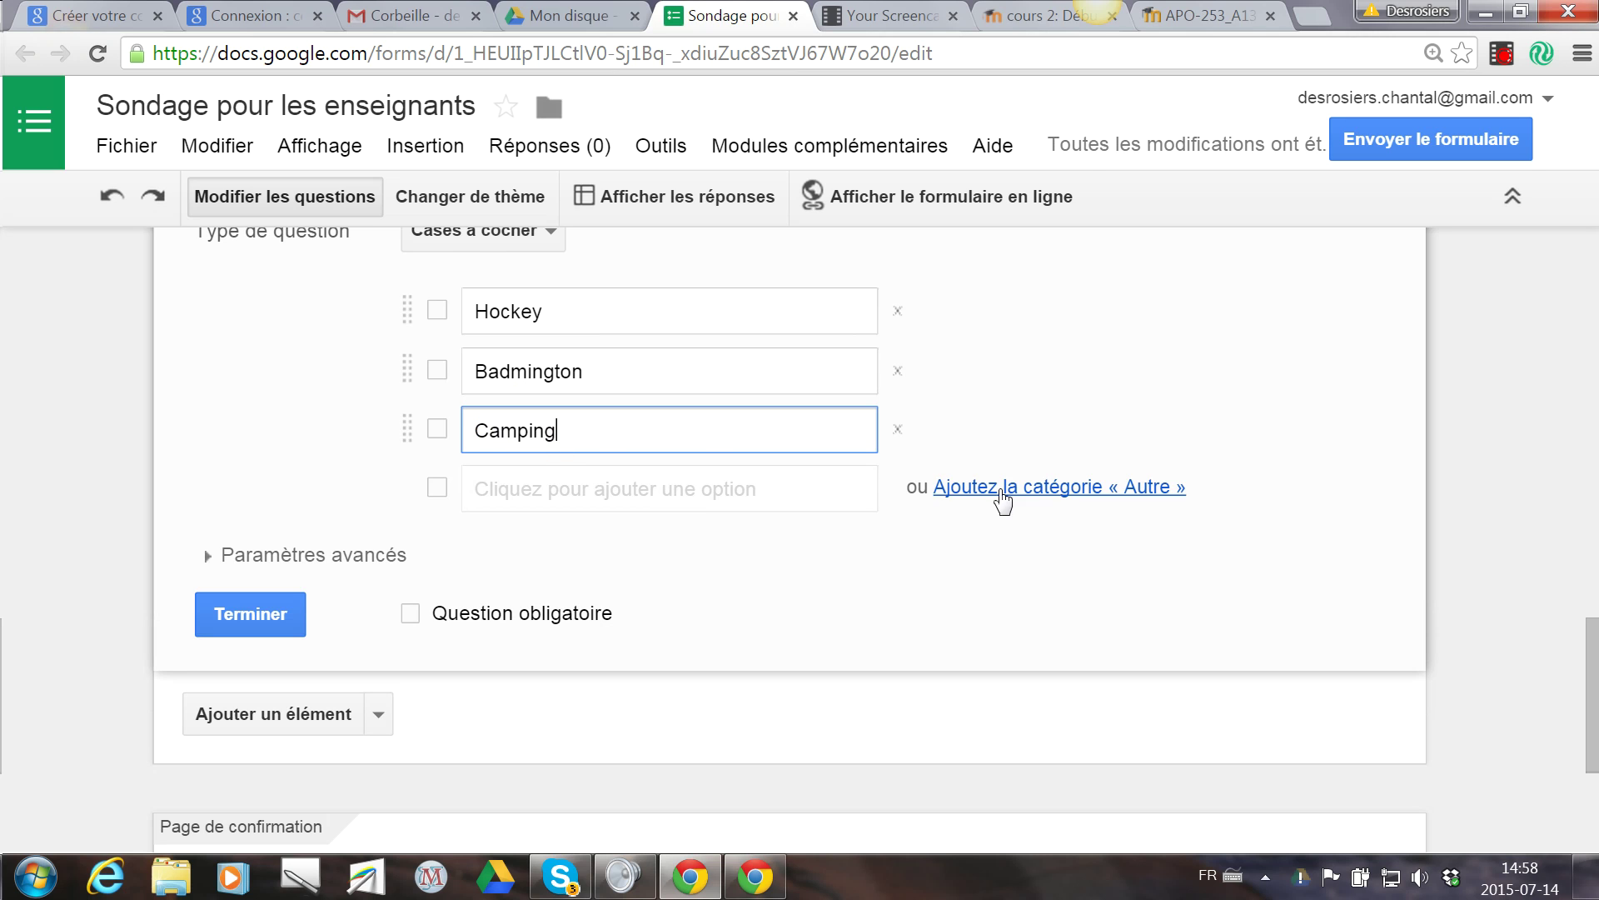
pyautogui.click(1030, 487)
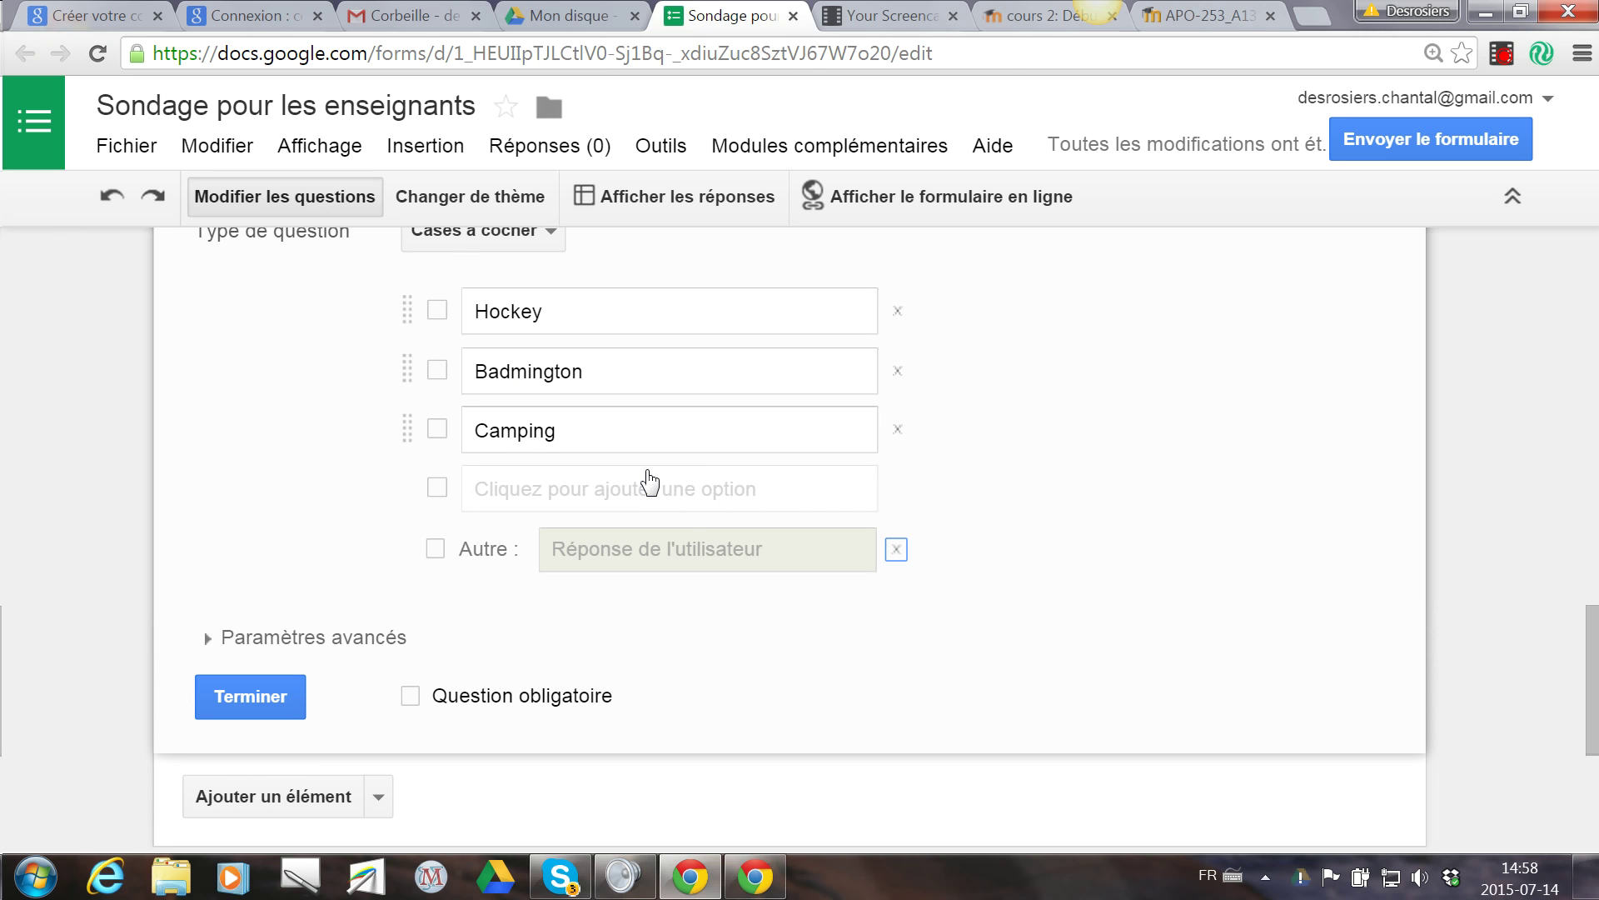
pyautogui.click(547, 500)
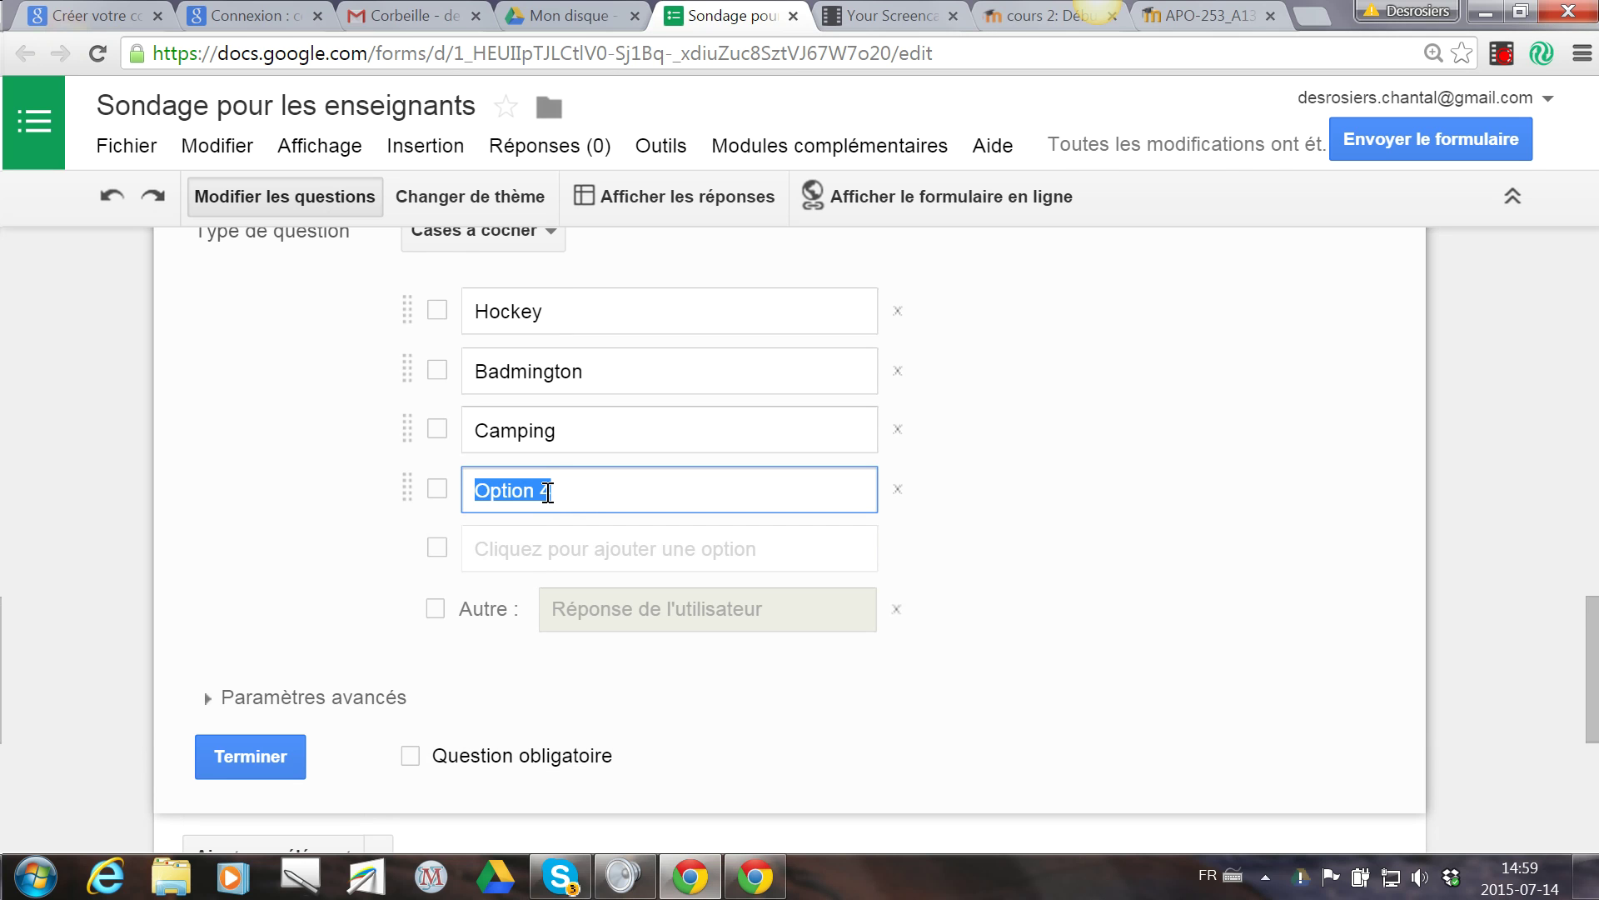
pyautogui.click(606, 424)
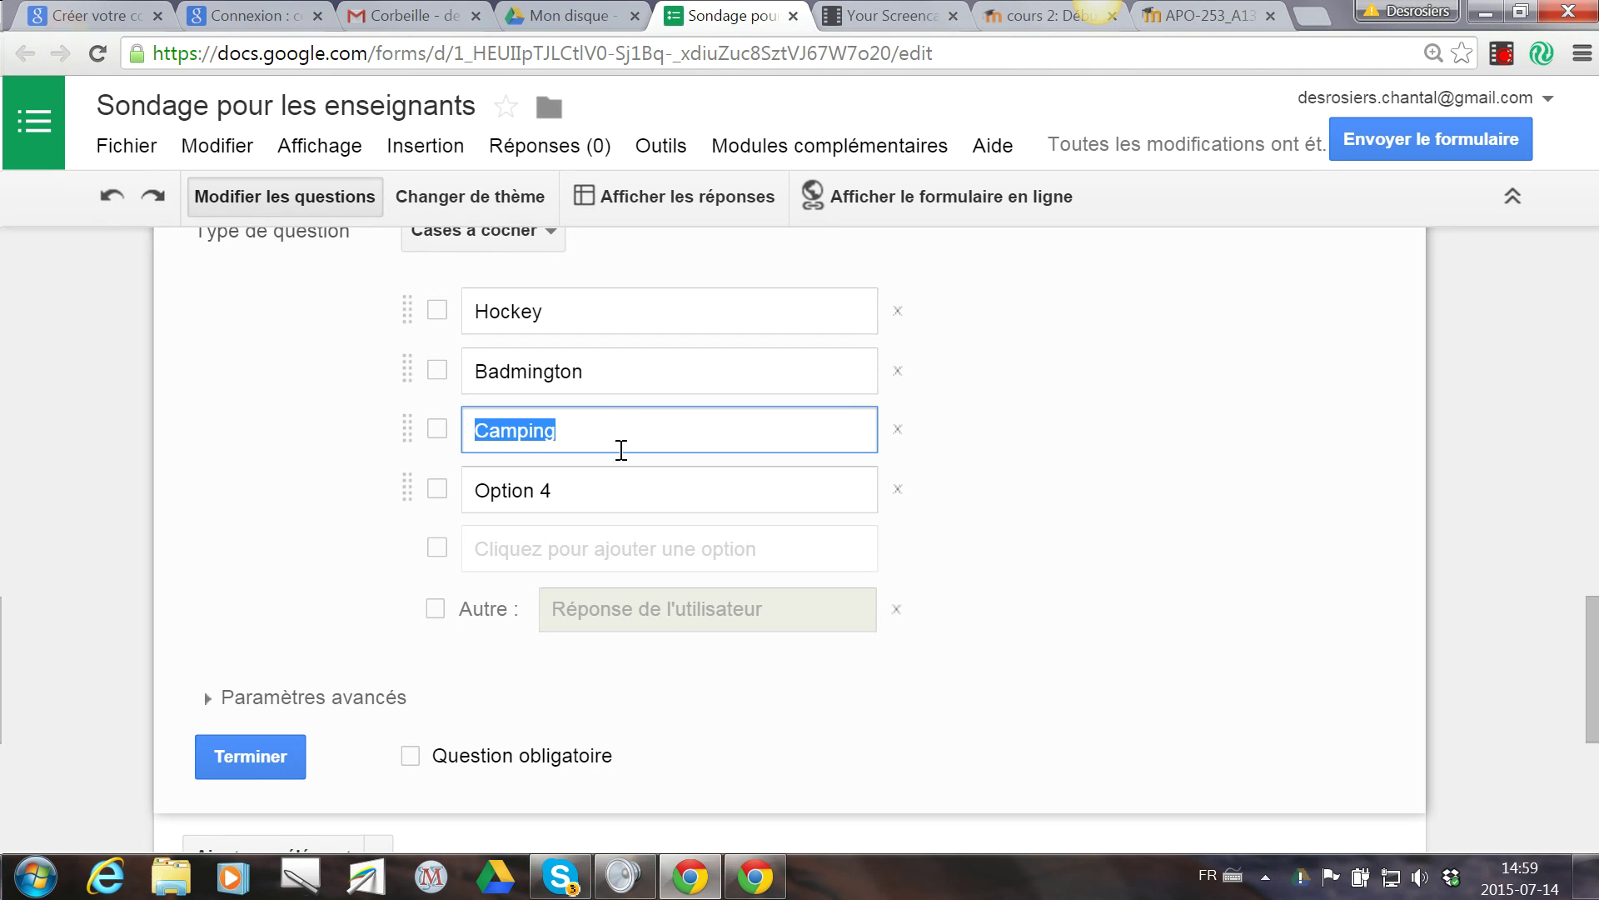
pyautogui.click(591, 492)
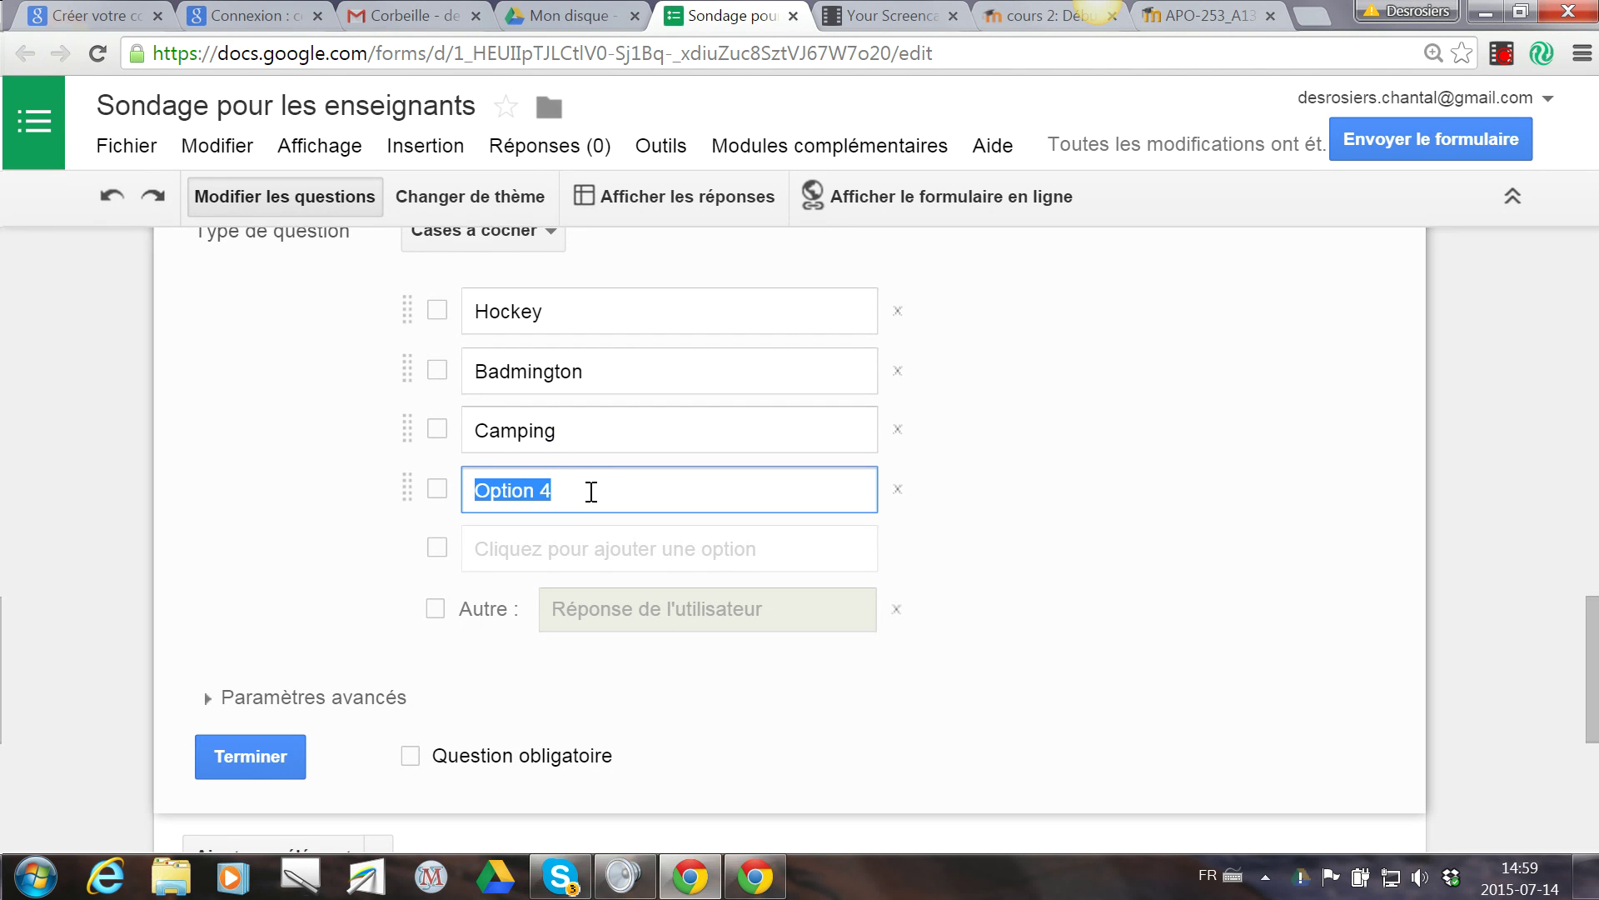
pyautogui.click(897, 490)
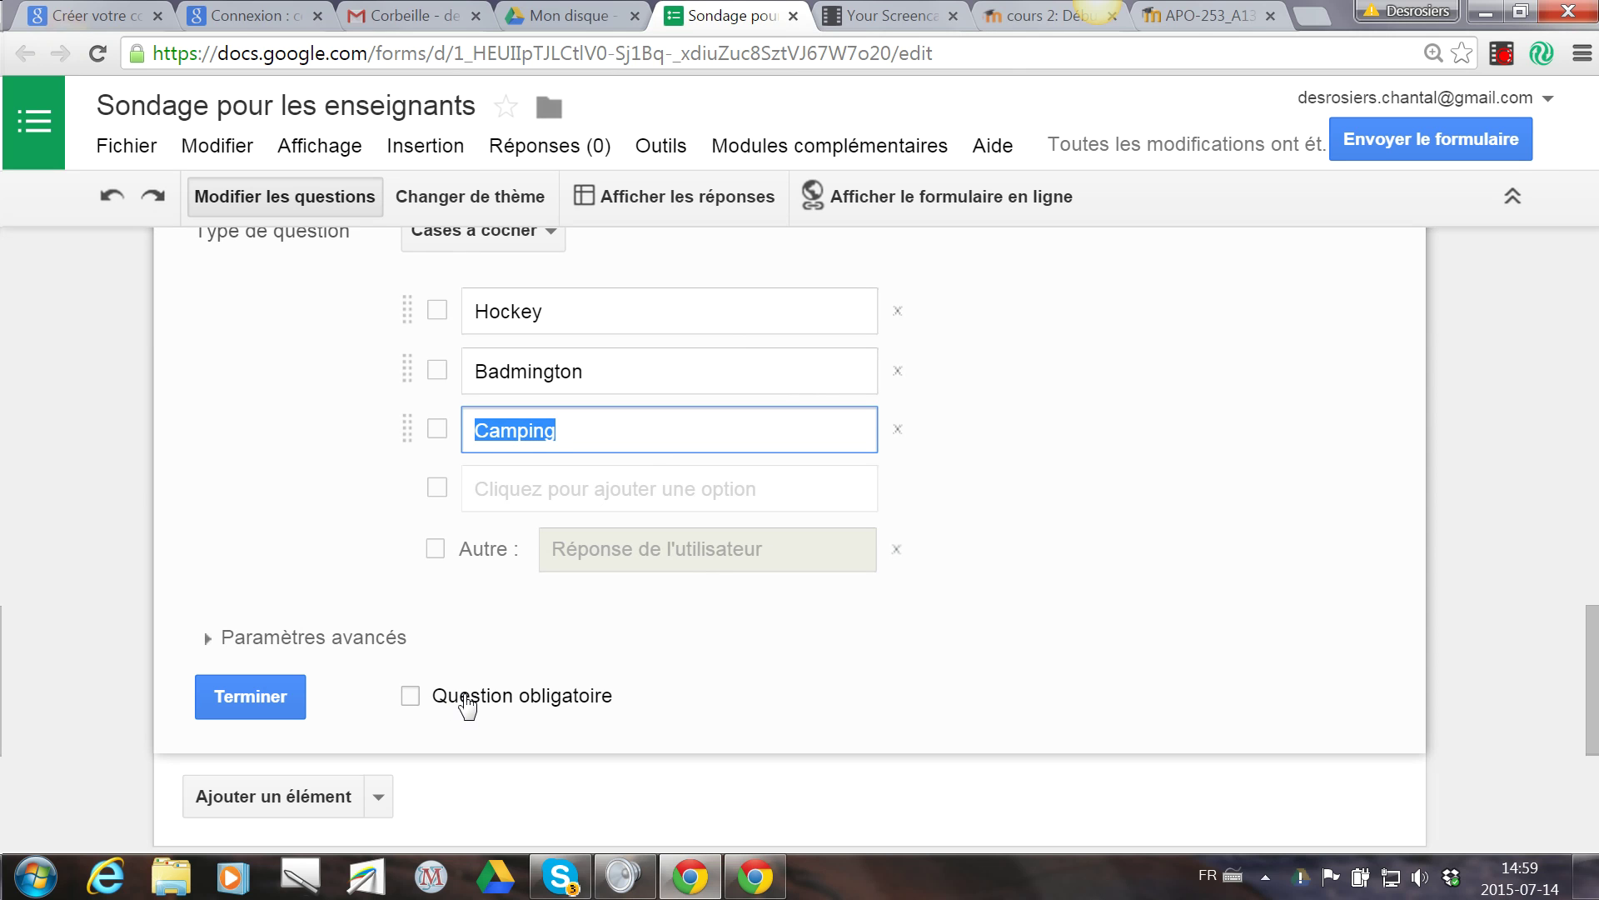
# Add a page break after the favourite activities question, keeping its default title.
pyautogui.scroll(-3, 866, 652)
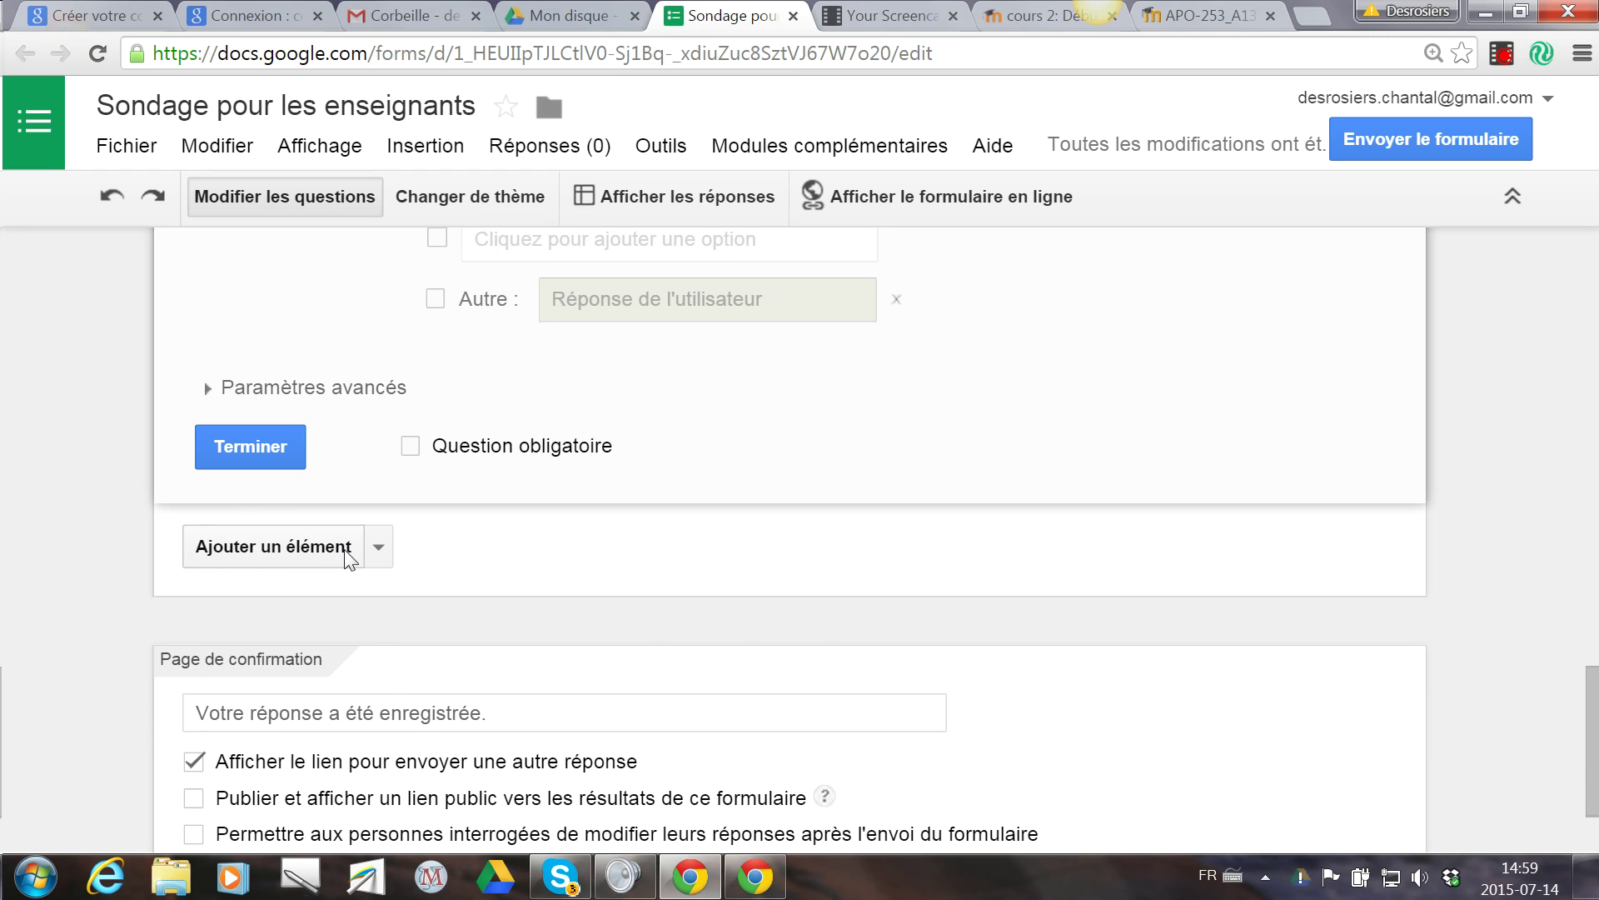
pyautogui.click(378, 541)
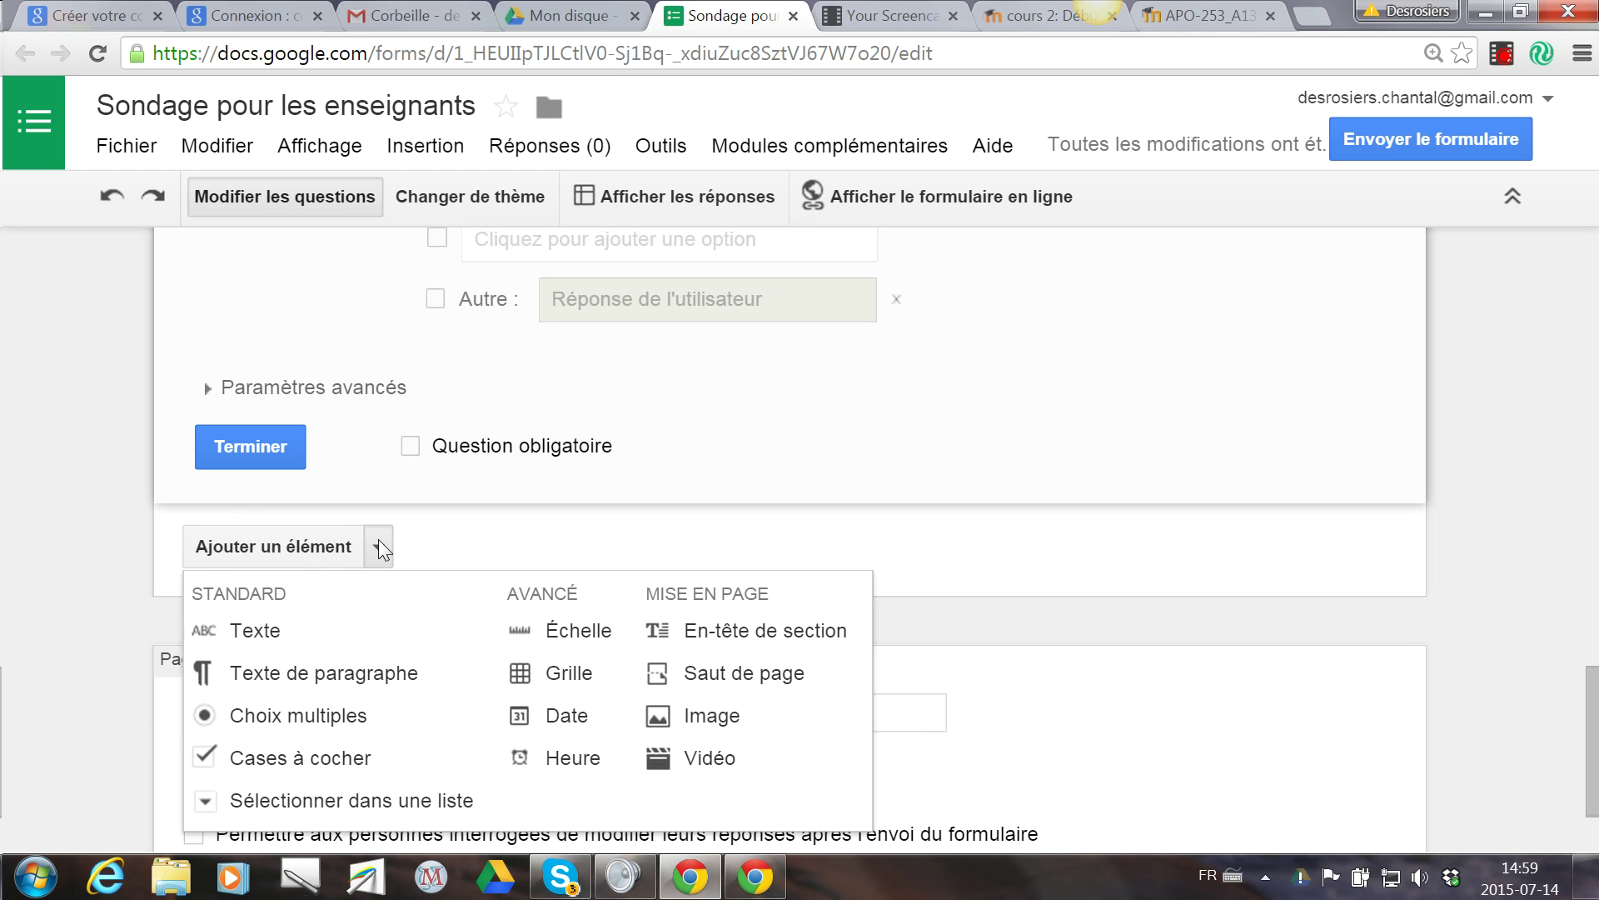
pyautogui.click(718, 673)
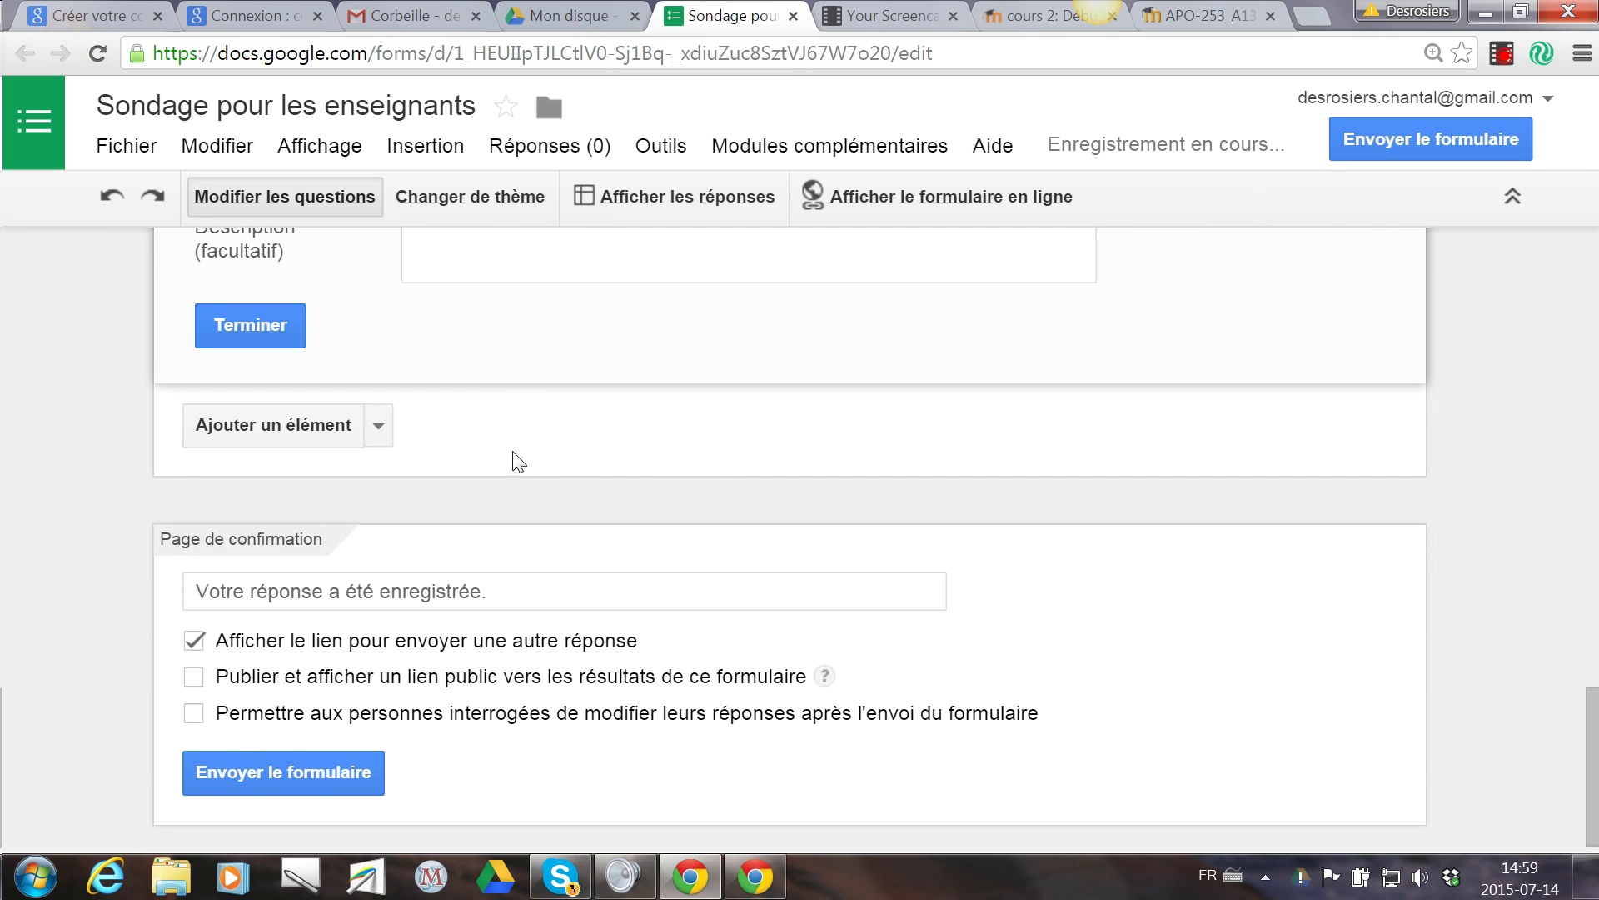
# Add a scale question on page 4 and set its range from 1 to 7.
pyautogui.click(378, 427)
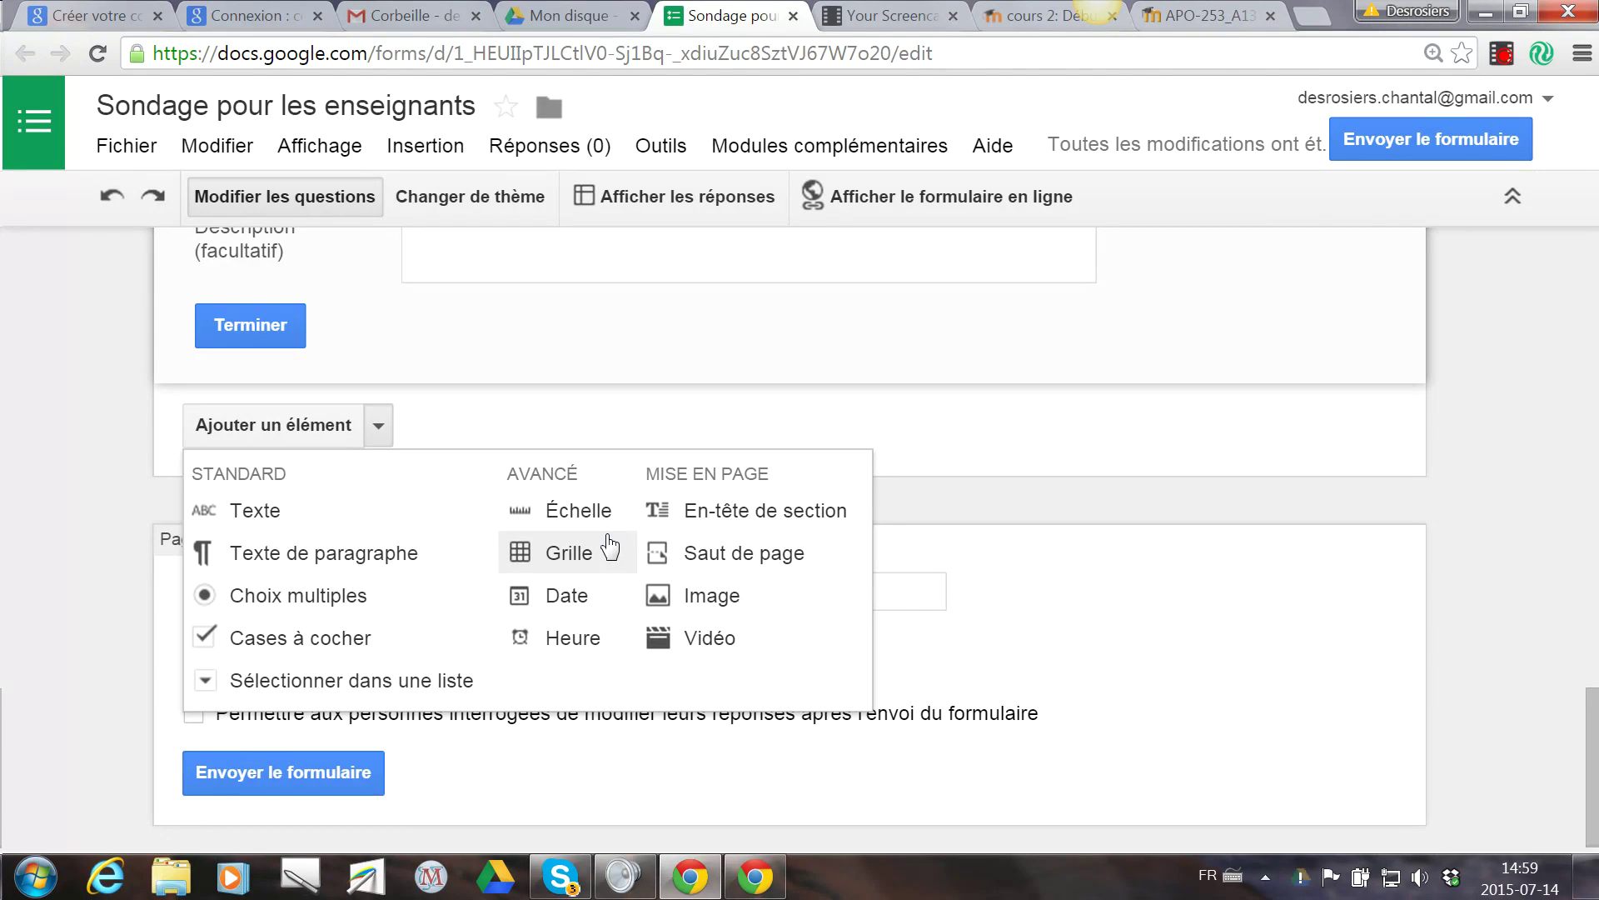
pyautogui.click(578, 518)
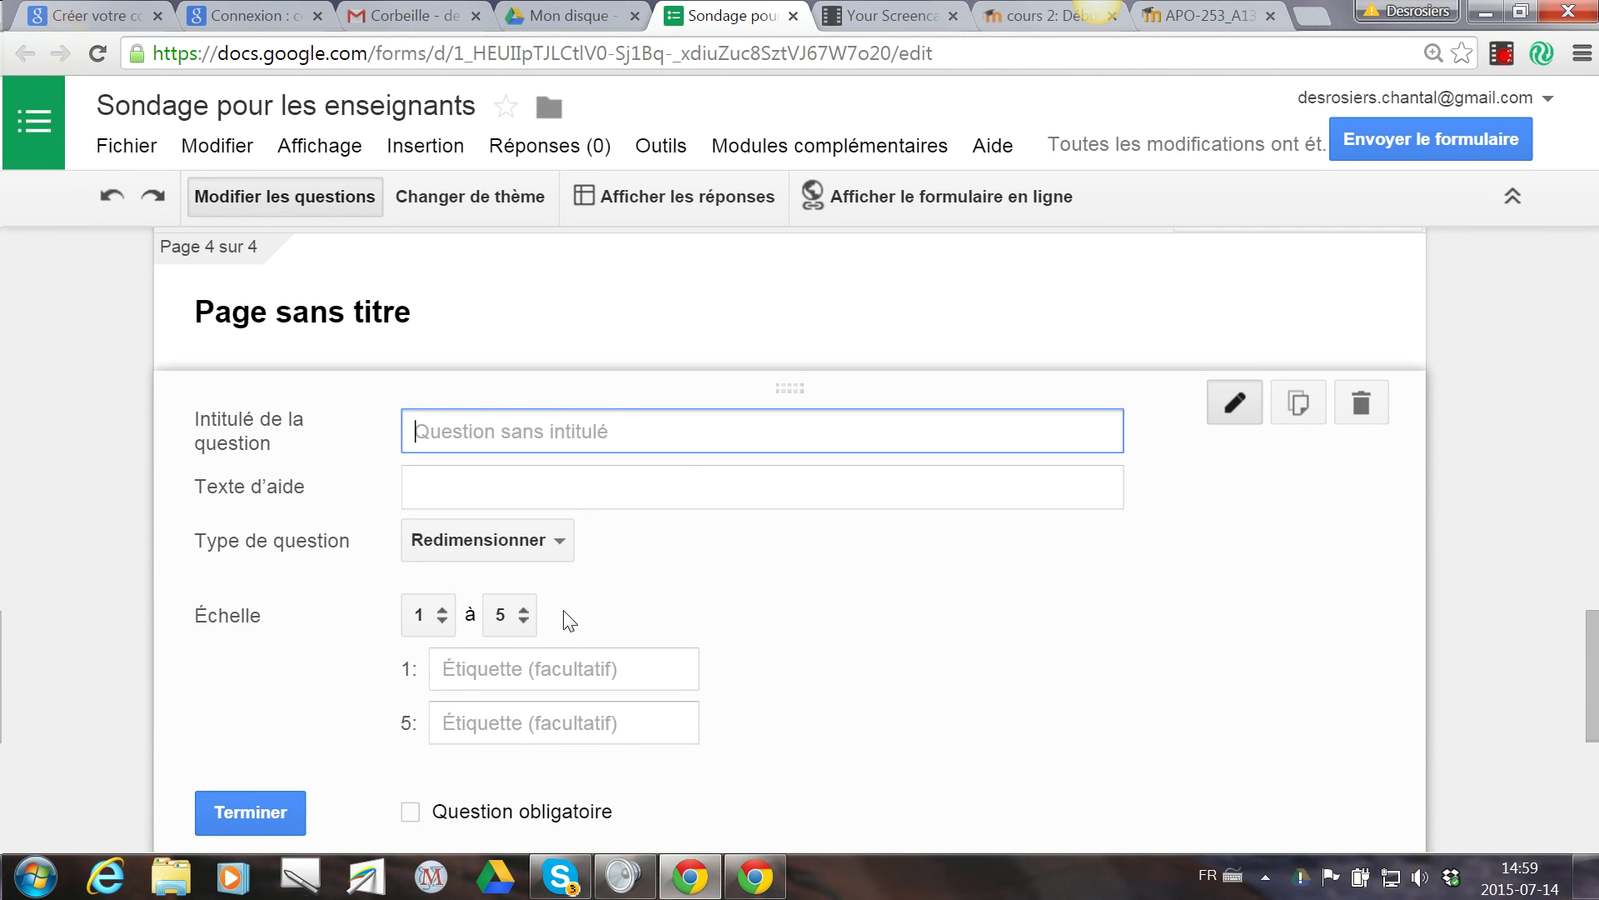
pyautogui.click(520, 616)
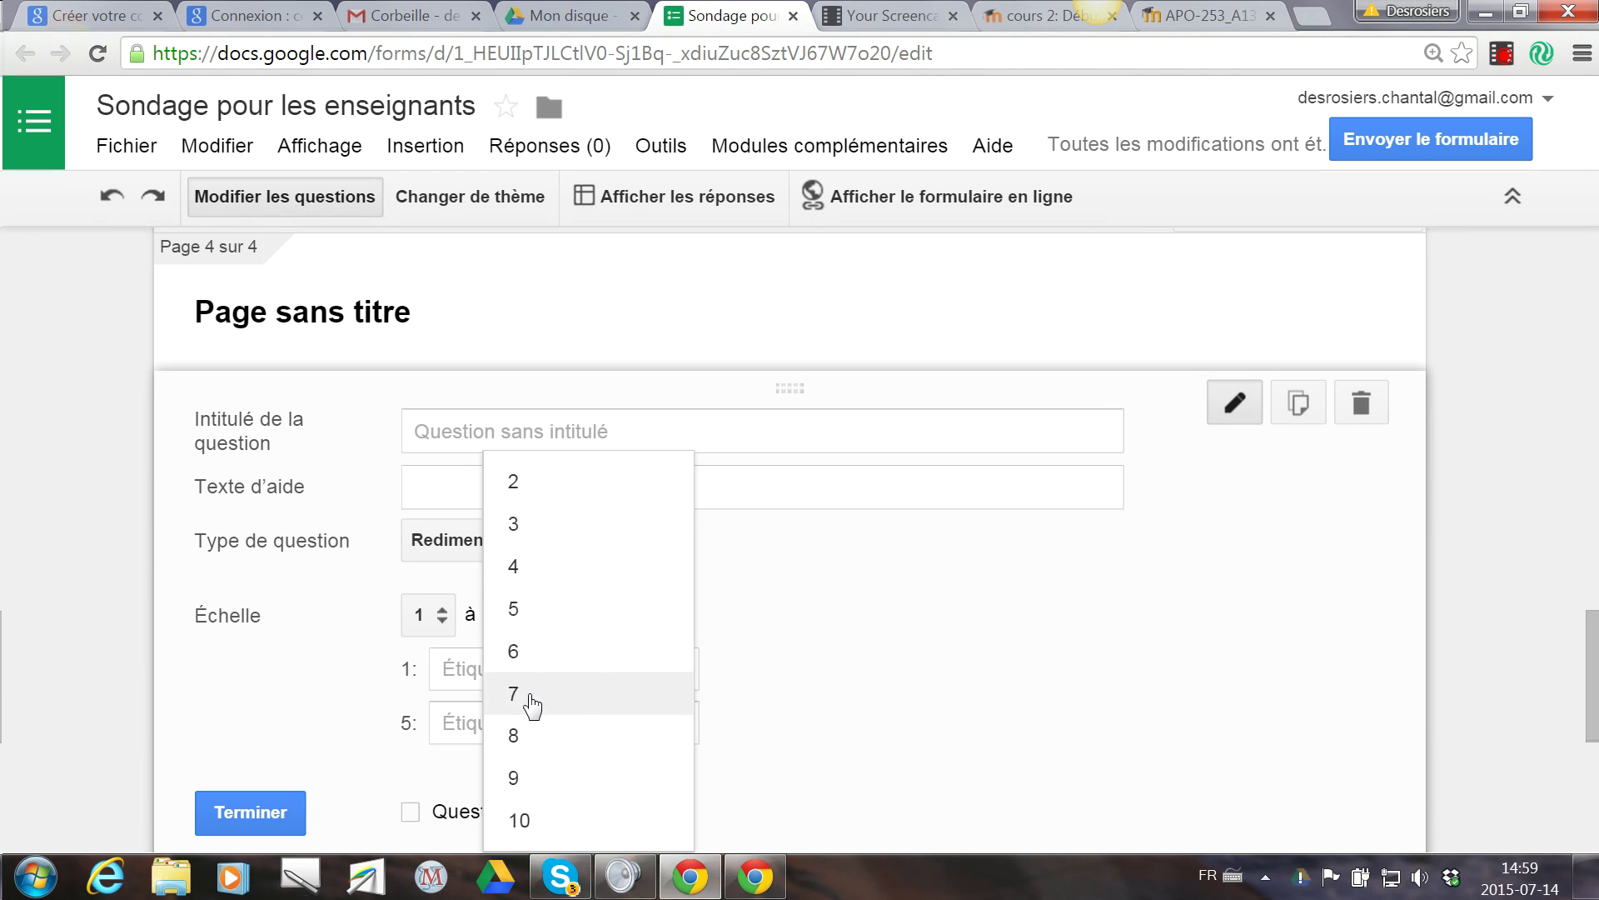
pyautogui.click(527, 697)
pyautogui.click(529, 615)
pyautogui.click(521, 704)
pyautogui.click(510, 620)
pyautogui.click(516, 403)
pyautogui.click(511, 617)
pyautogui.click(512, 704)
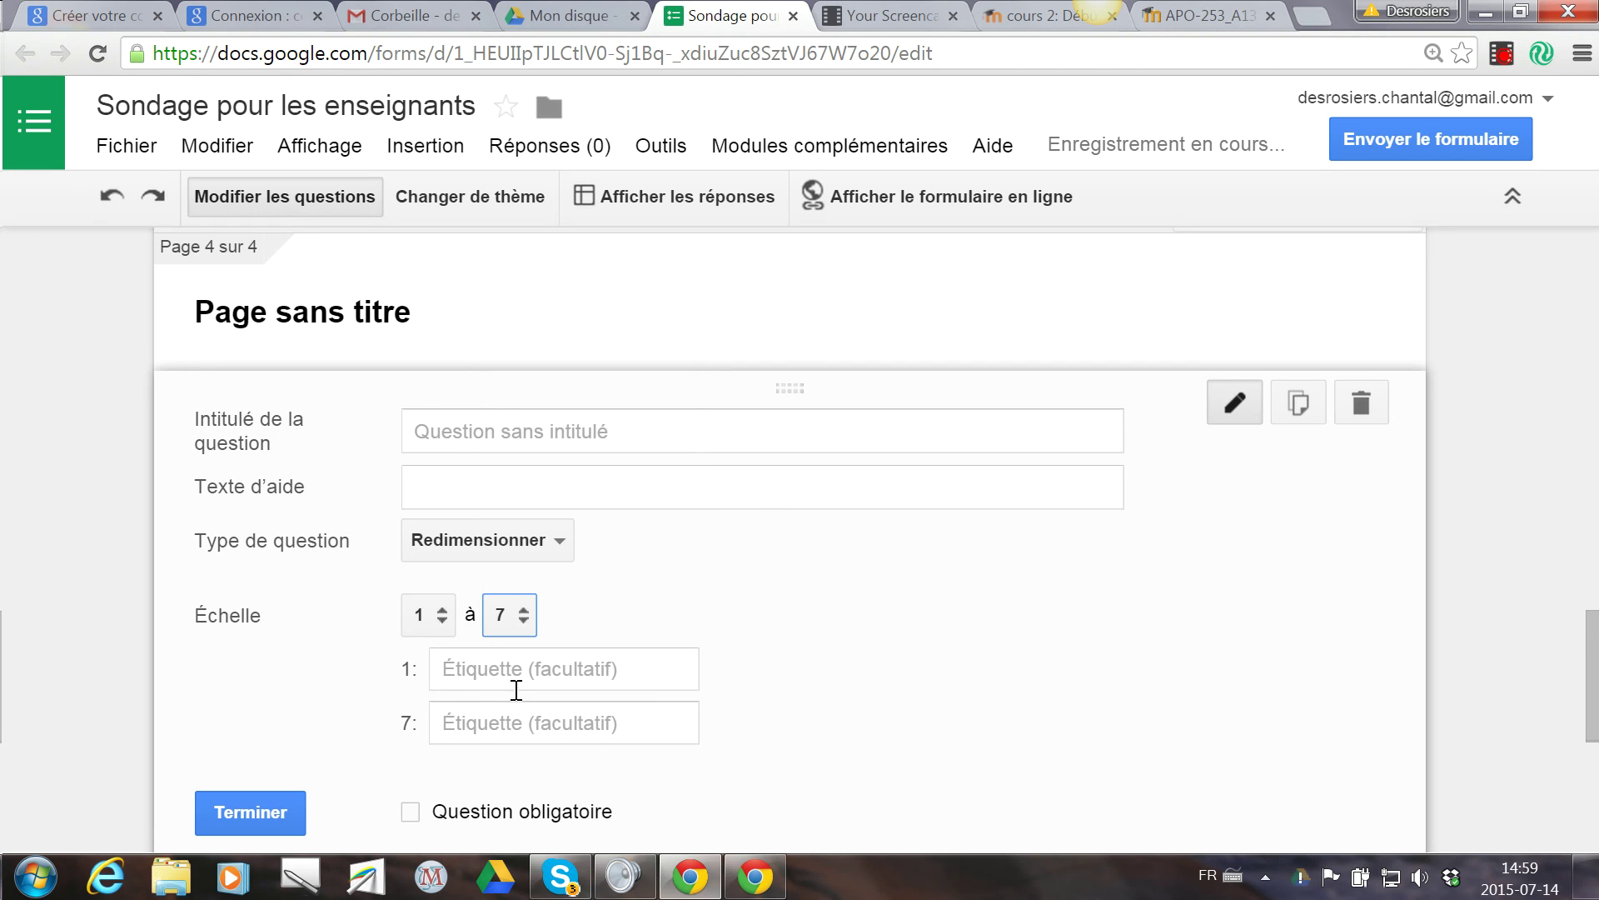
# Label scale value 1 "totalement en désaccord" and value 7 "tout à fait en accord".
pyautogui.click(637, 666)
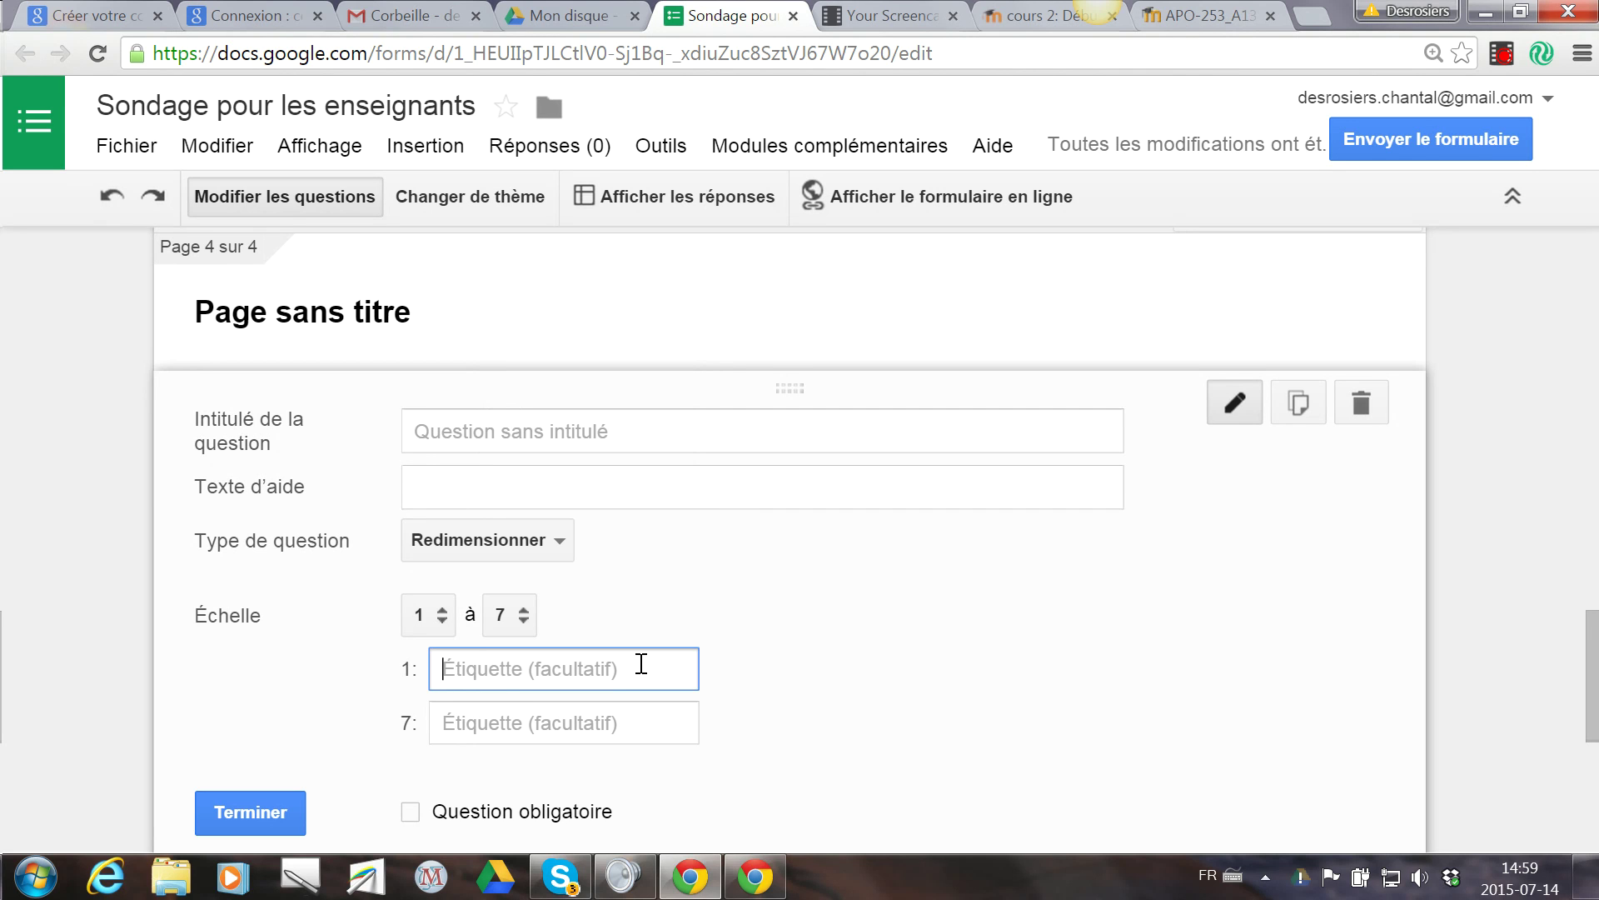
pyautogui.write('totaleme')
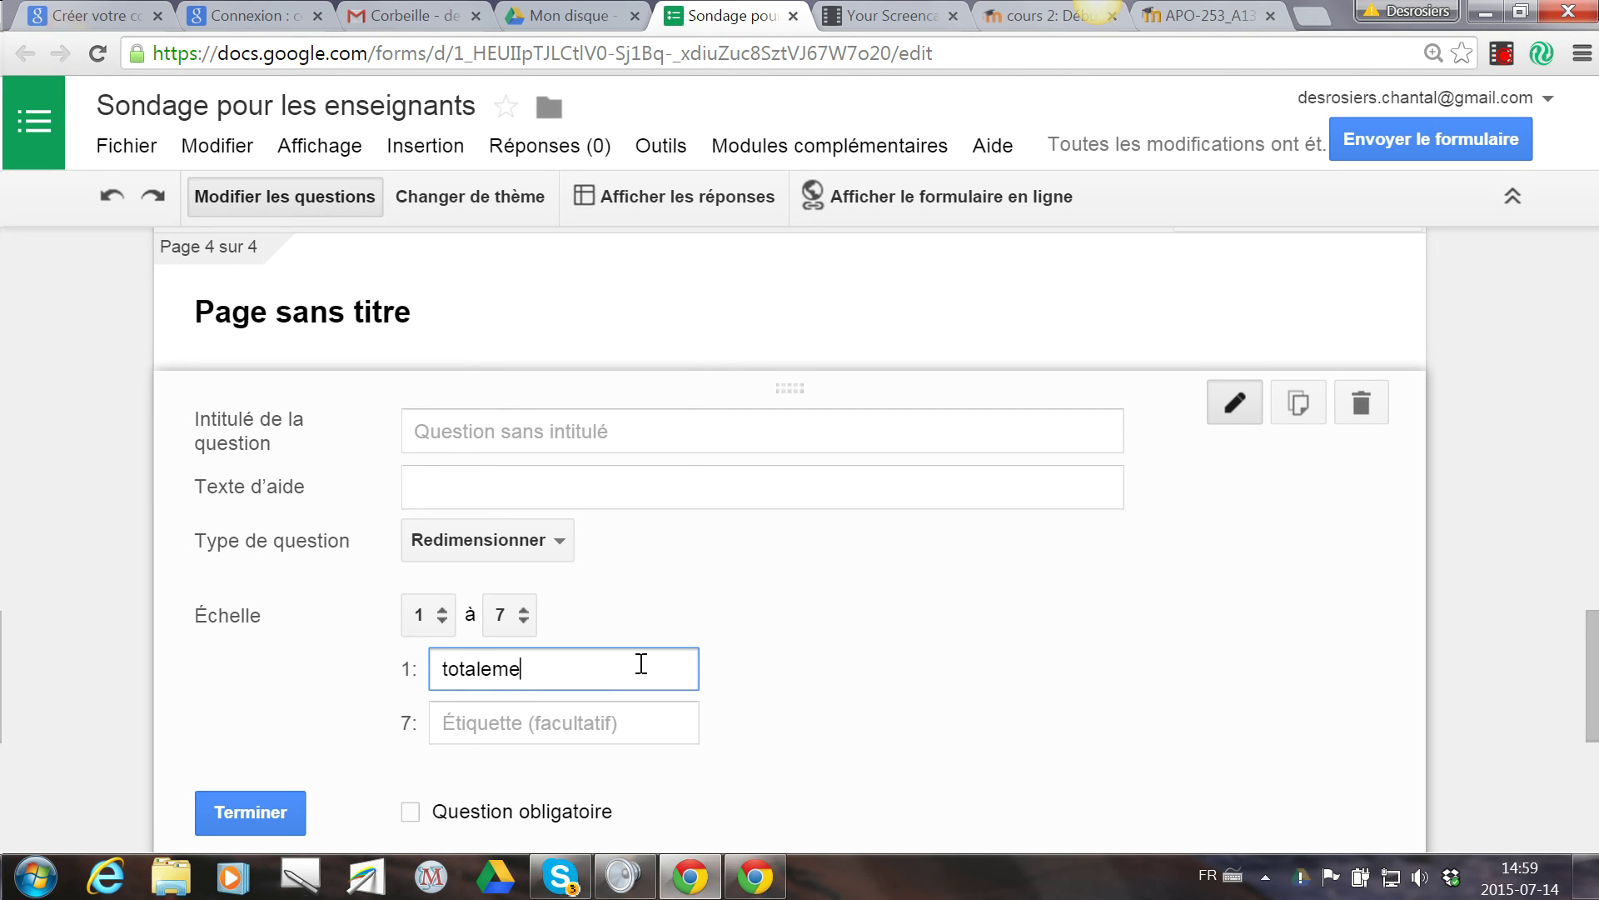
pyautogui.write('nt en désacr')
pyautogui.write('ord')
pyautogui.click(575, 718)
pyautogui.write('tout a')
pyautogui.press('BackSpace')
pyautogui.write('éa')
pyautogui.press('BackSpace')
pyautogui.press('BackSpace')
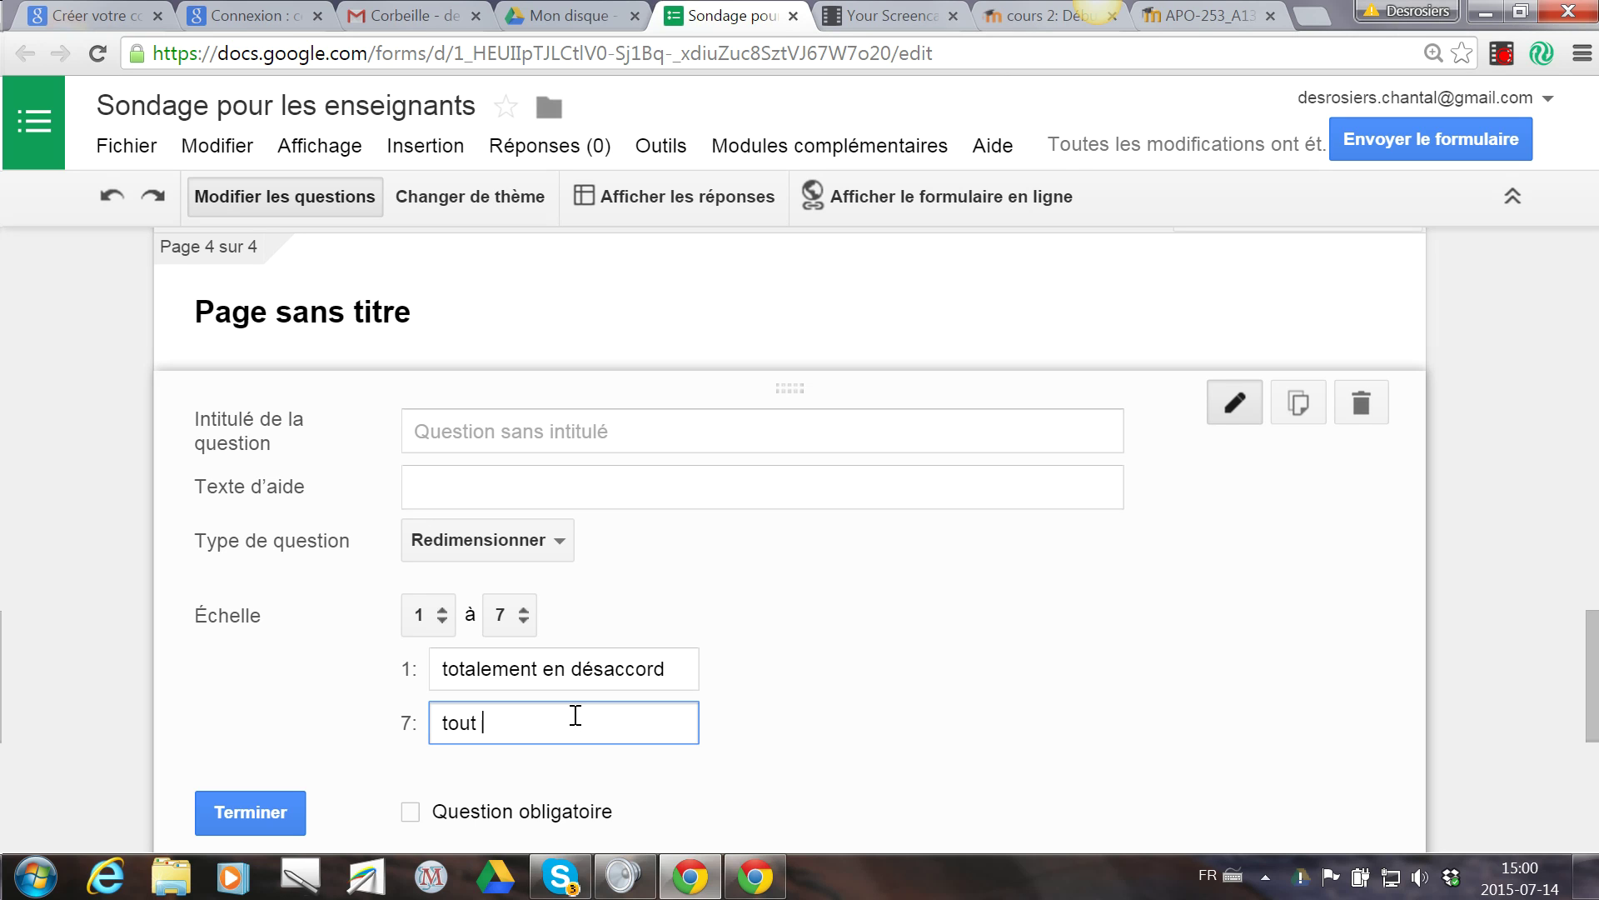
pyautogui.write('ç')
pyautogui.press('BackSpace')
pyautogui.write('à fait en accord')
# Title the scale question "Etes-vous en faveur de ....".
pyautogui.click(517, 429)
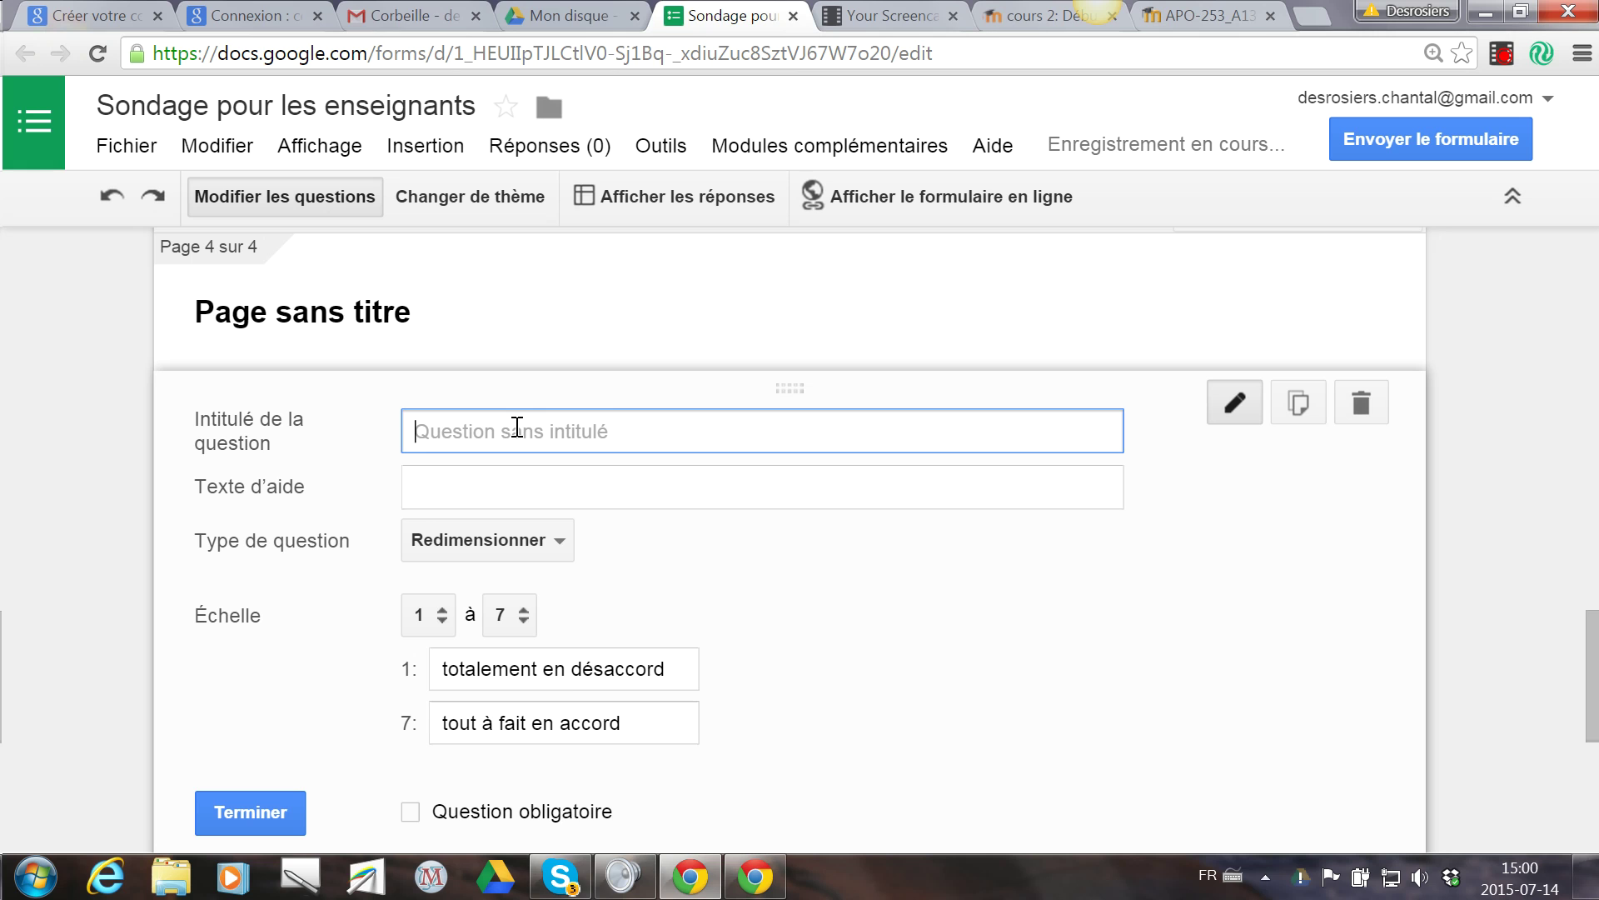
pyautogui.write('êtes')
pyautogui.press('BackSpace')
pyautogui.press('BackSpace')
pyautogui.press('BackSpace')
pyautogui.press('BackSpace')
pyautogui.write('Etes e')
pyautogui.press('BackSpace')
pyautogui.write('vous')
pyautogui.press('BackSpace')
pyautogui.press('BackSpace')
pyautogui.press('BackSpace')
pyautogui.press('BackSpace')
pyautogui.press('BackSpace')
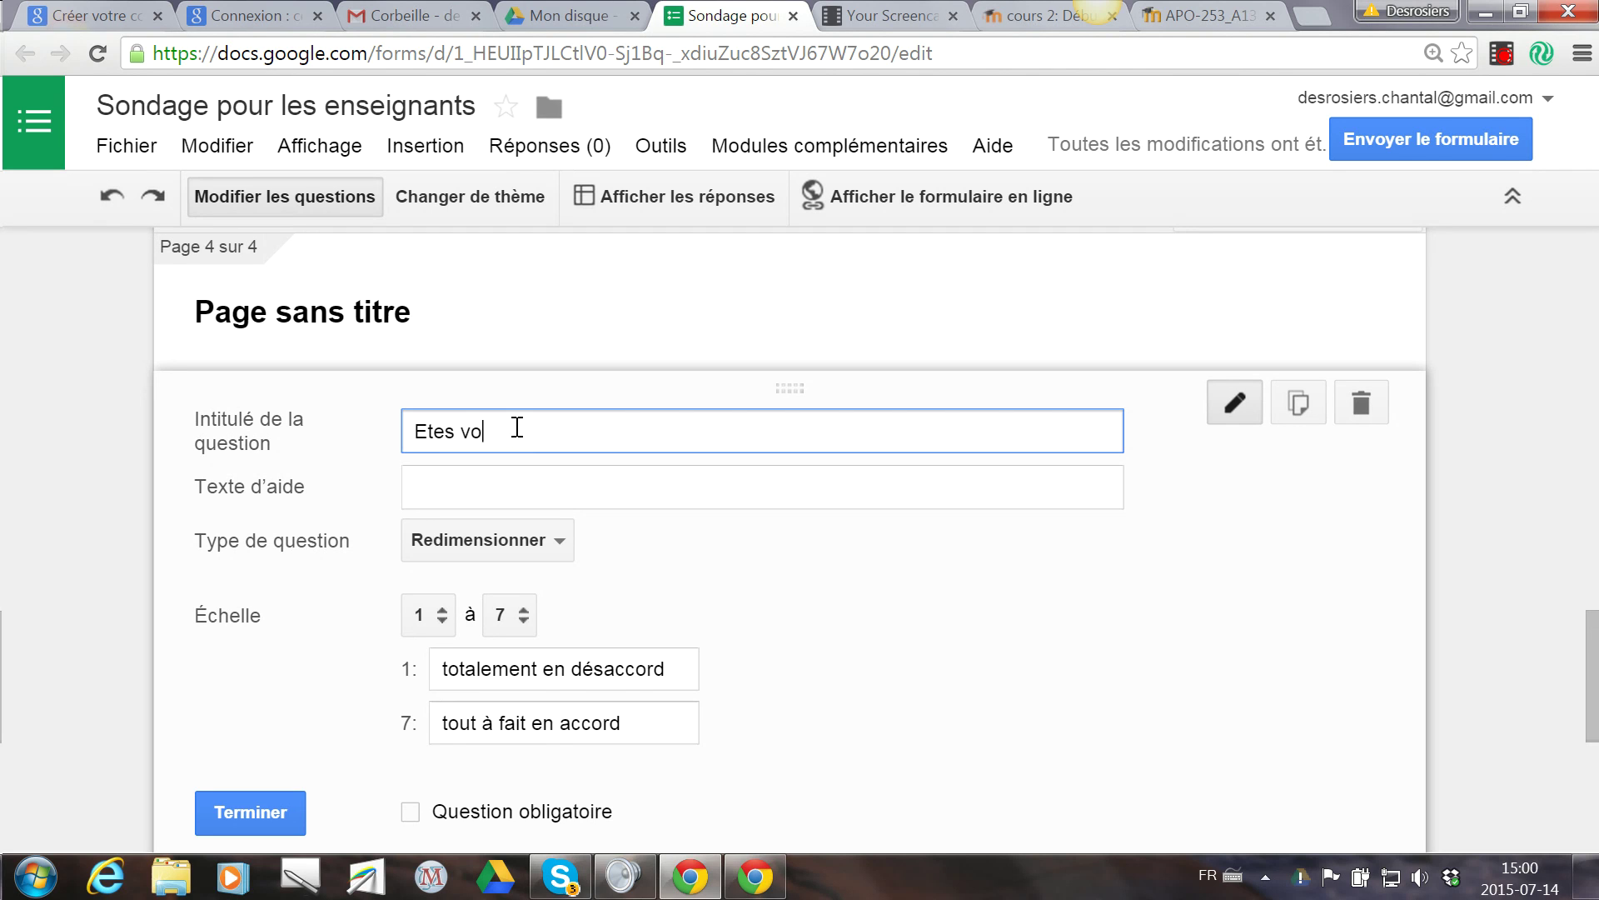
pyautogui.write('-vous en faveur de ....')
pyautogui.click(546, 490)
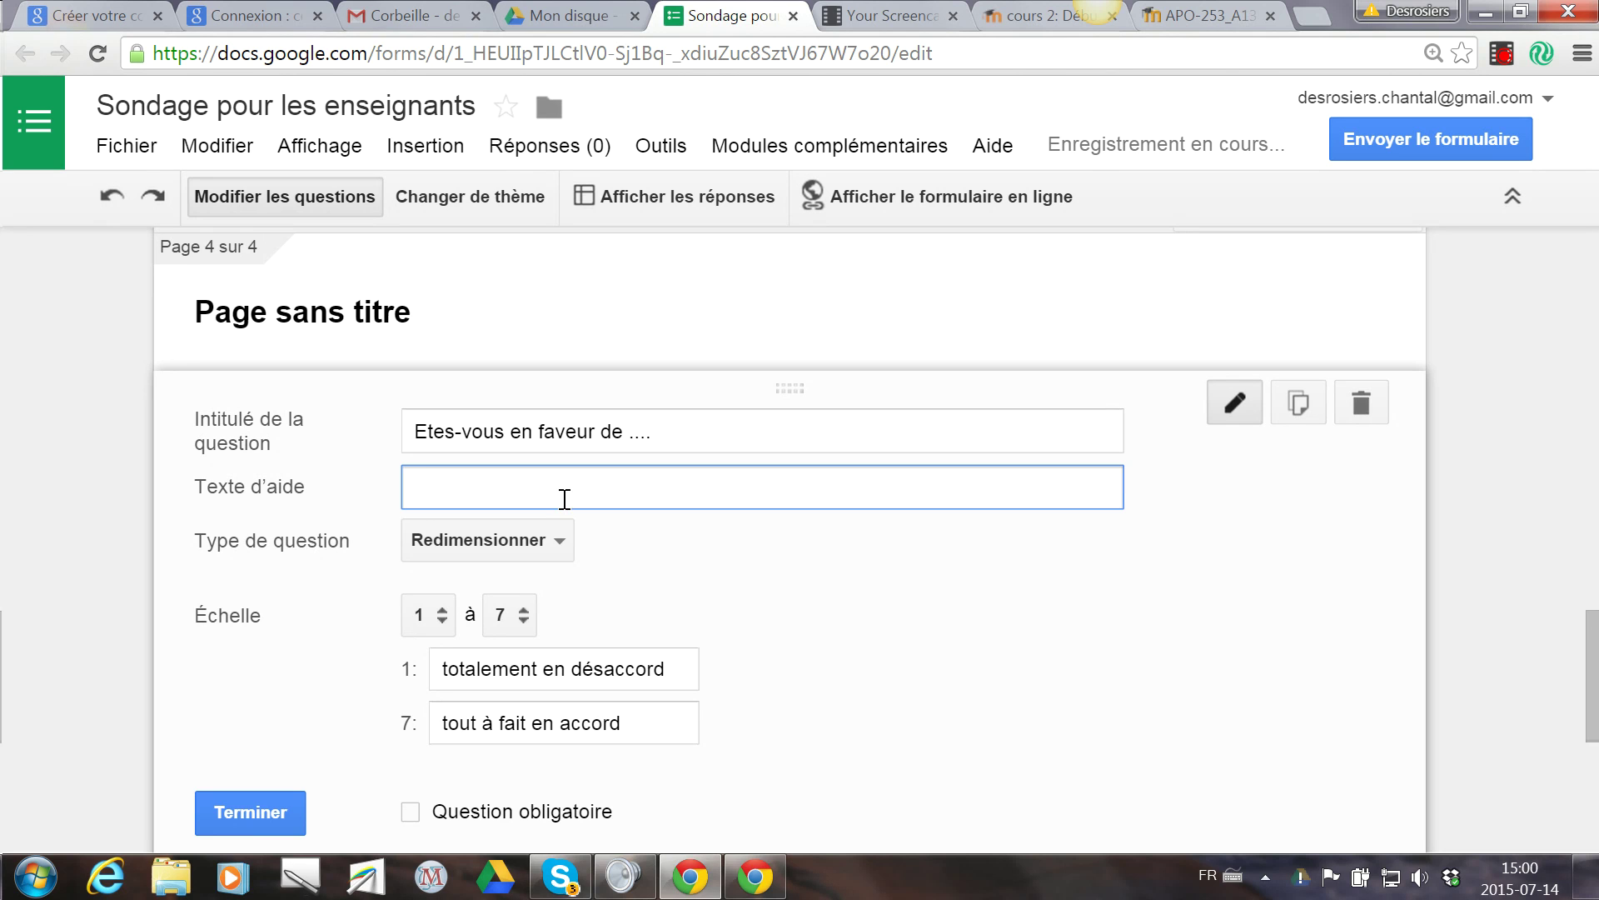
pyautogui.click(558, 540)
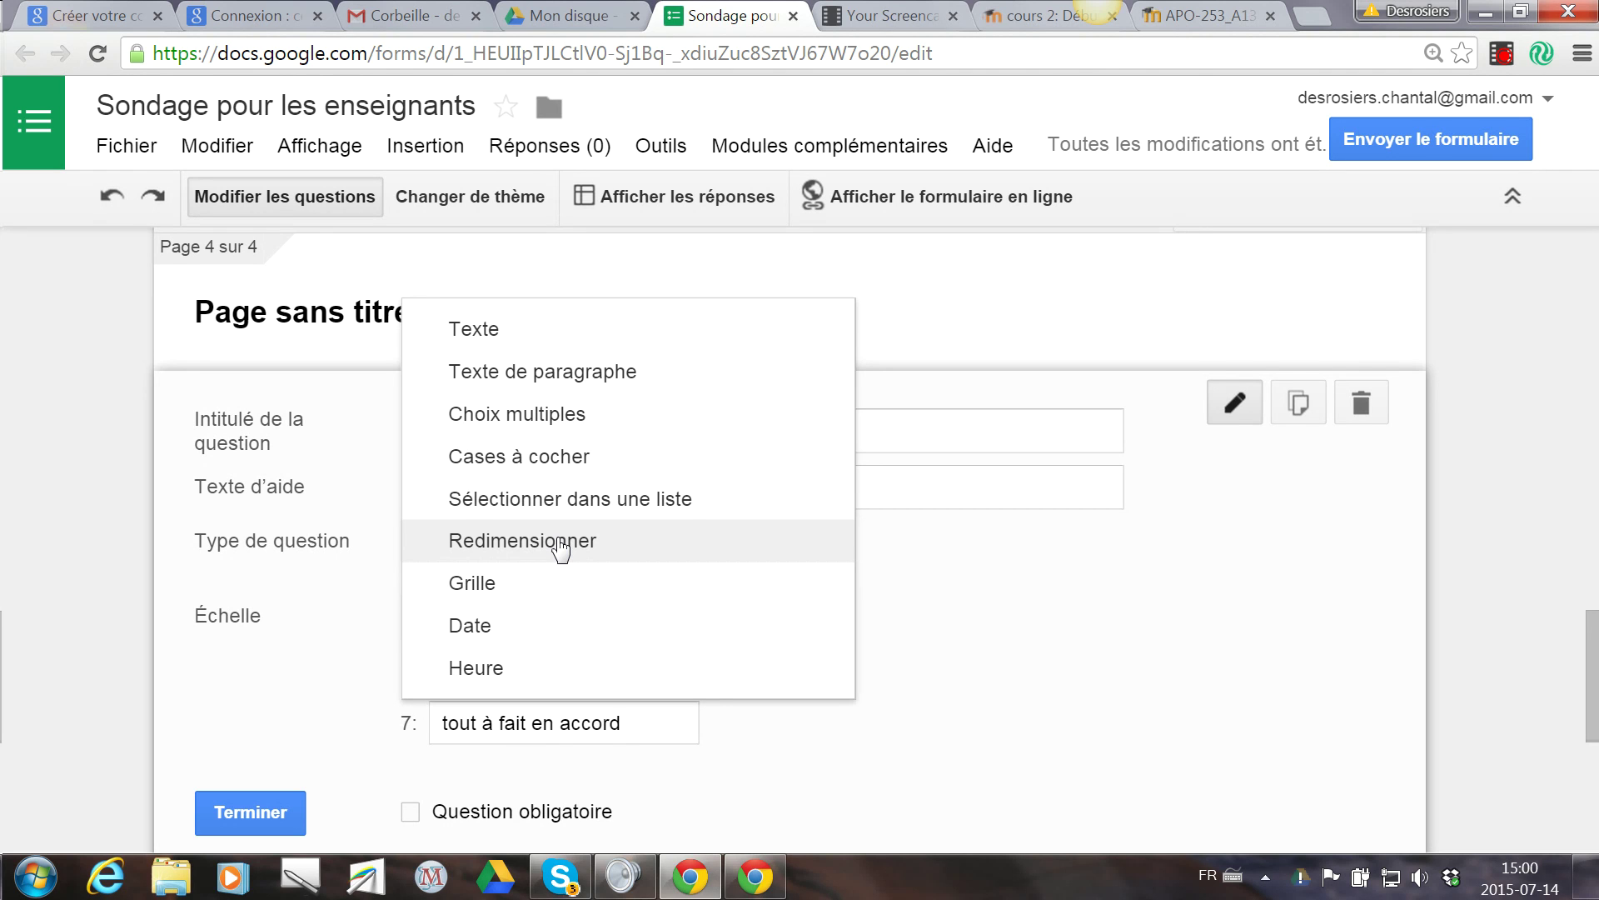
pyautogui.click(559, 542)
# Make the scale question required and finish editing it.
pyautogui.scroll(-3, 715, 554)
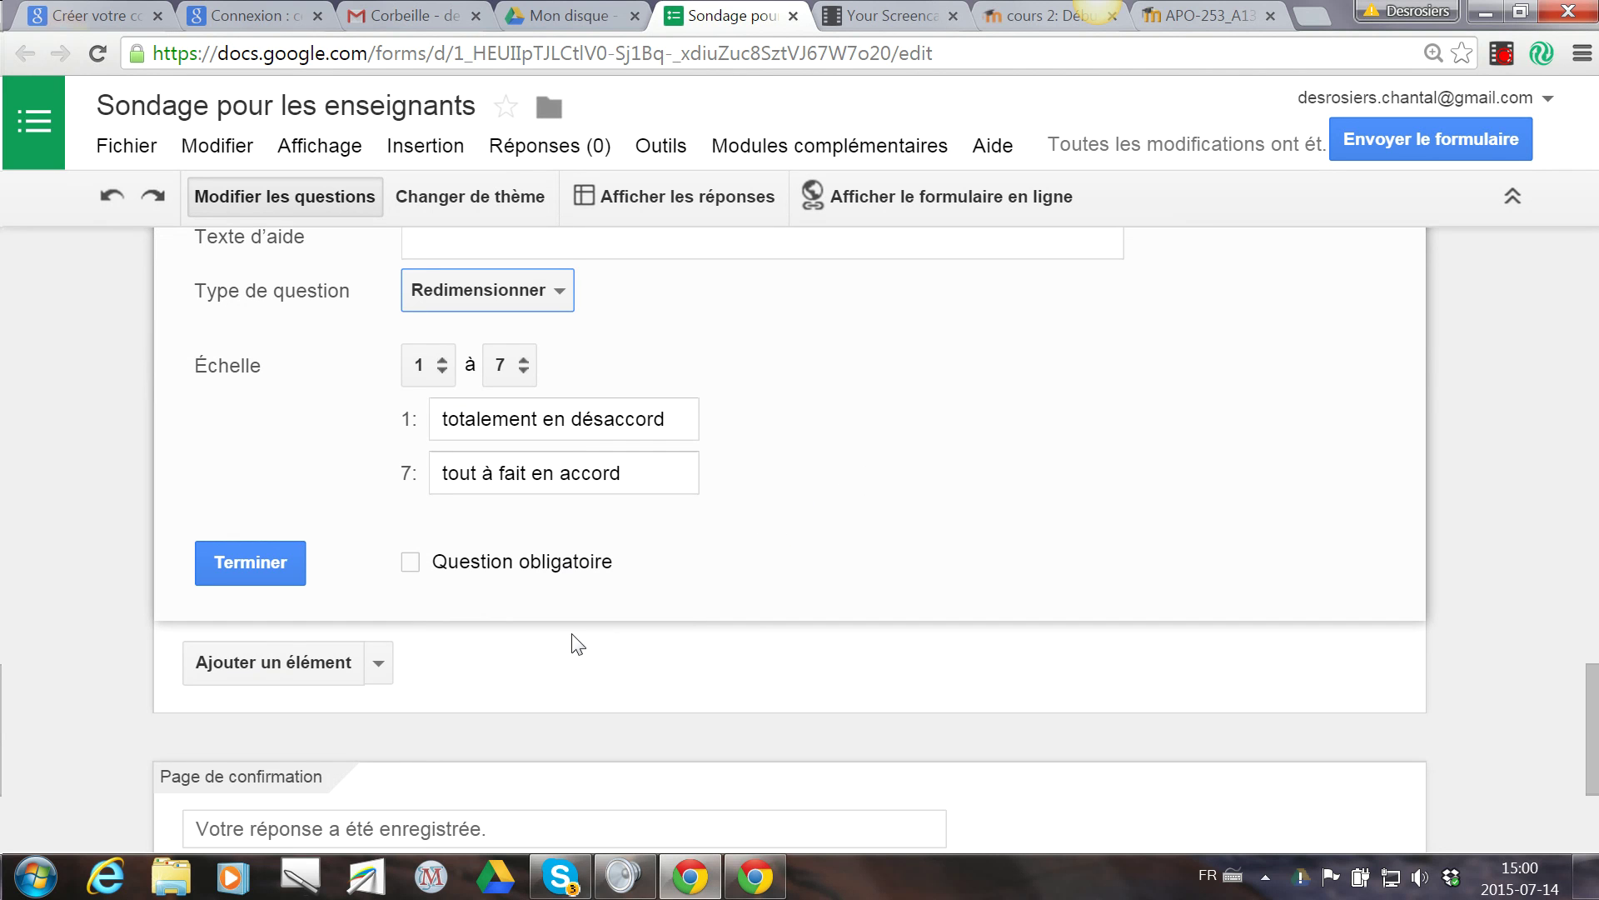
pyautogui.click(410, 562)
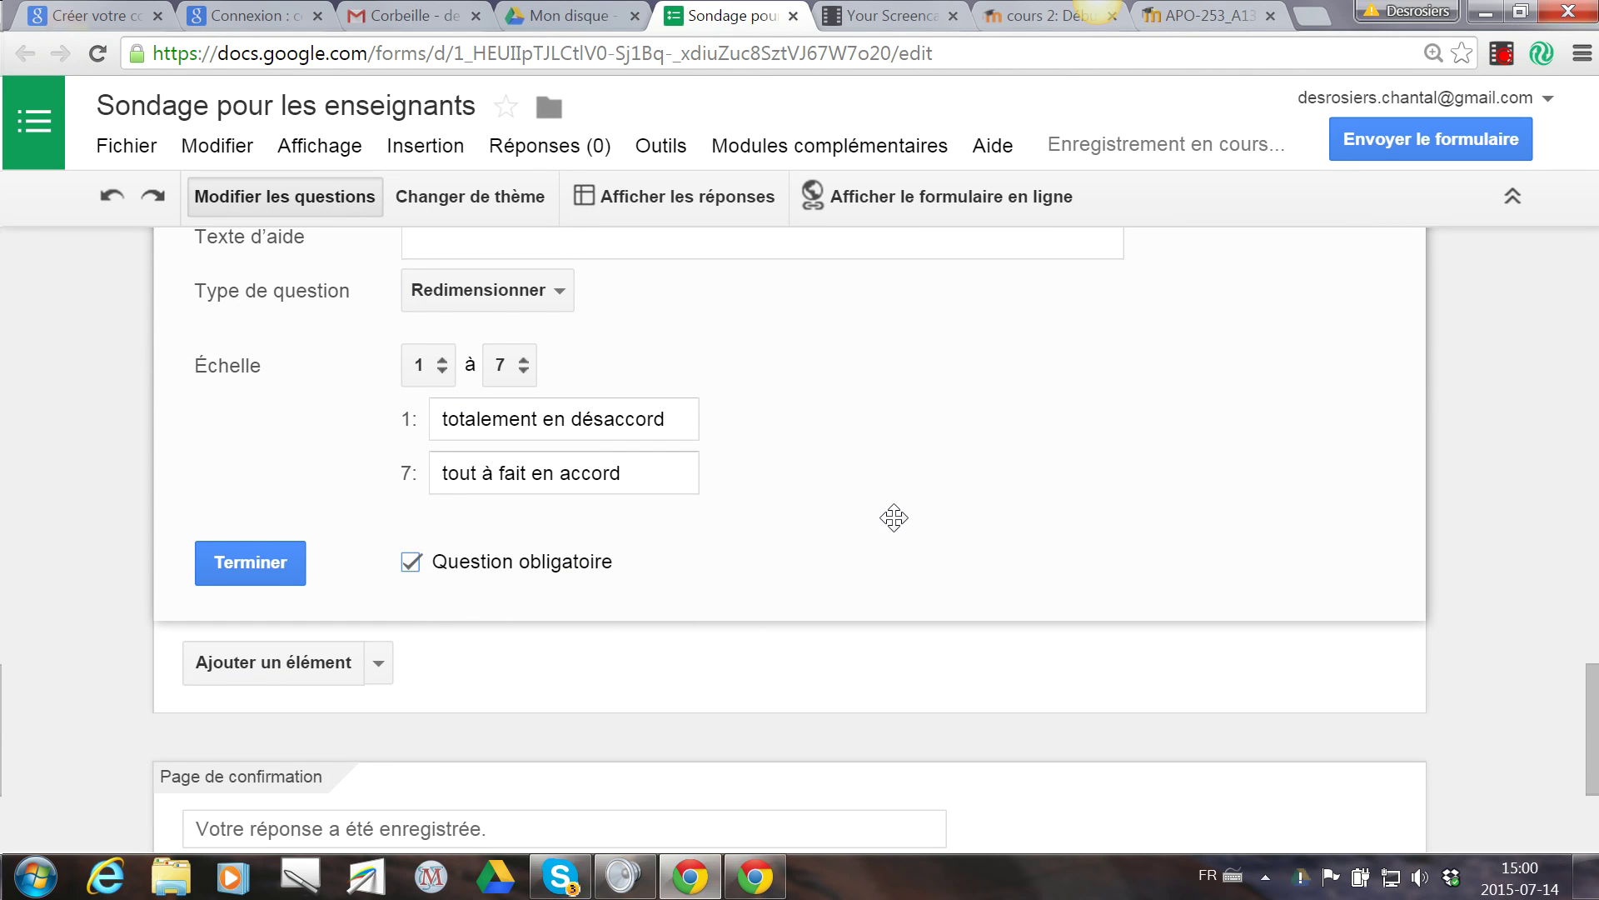
pyautogui.scroll(3, 892, 525)
pyautogui.scroll(-3, 879, 567)
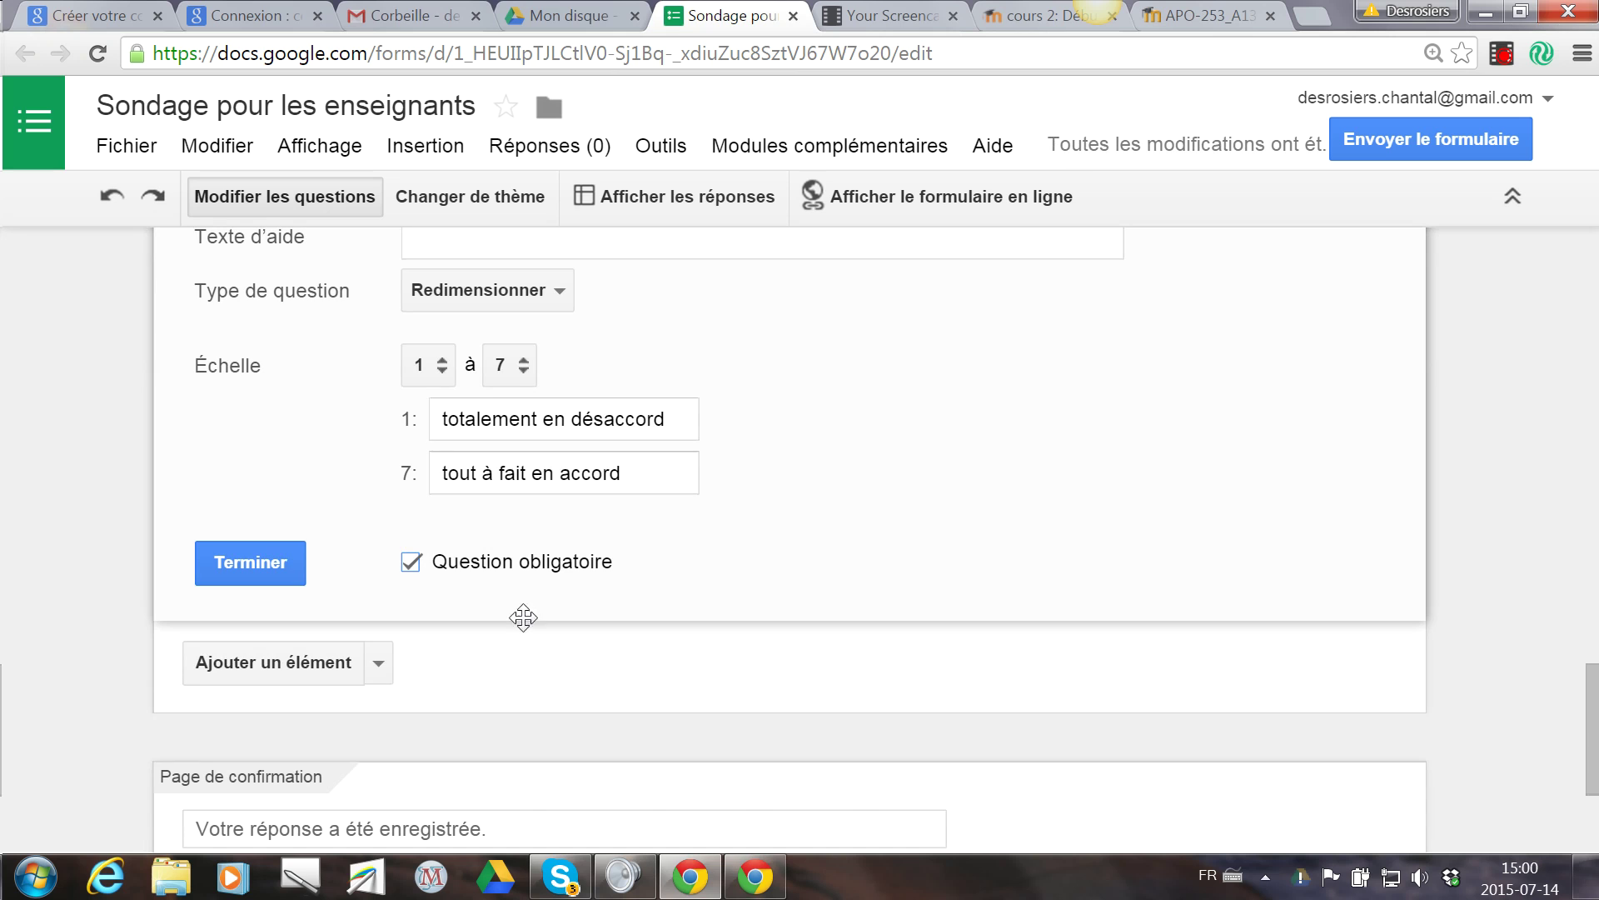
pyautogui.click(265, 562)
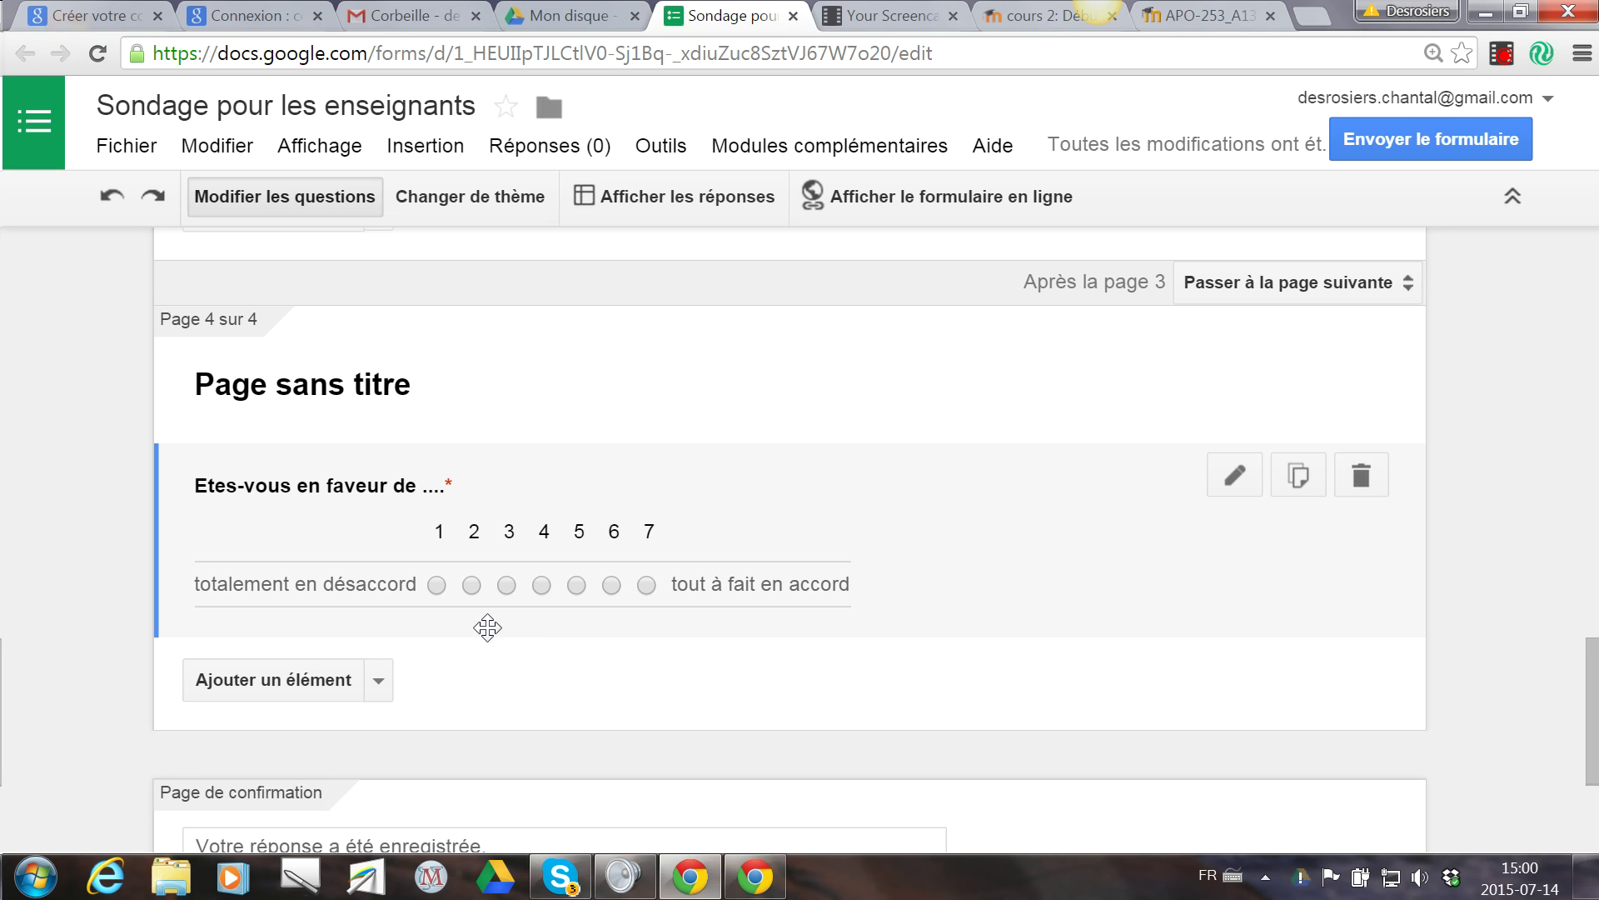
# Add a grid question on page 4 titled "Répondez selon votre expérience.".
pyautogui.click(379, 680)
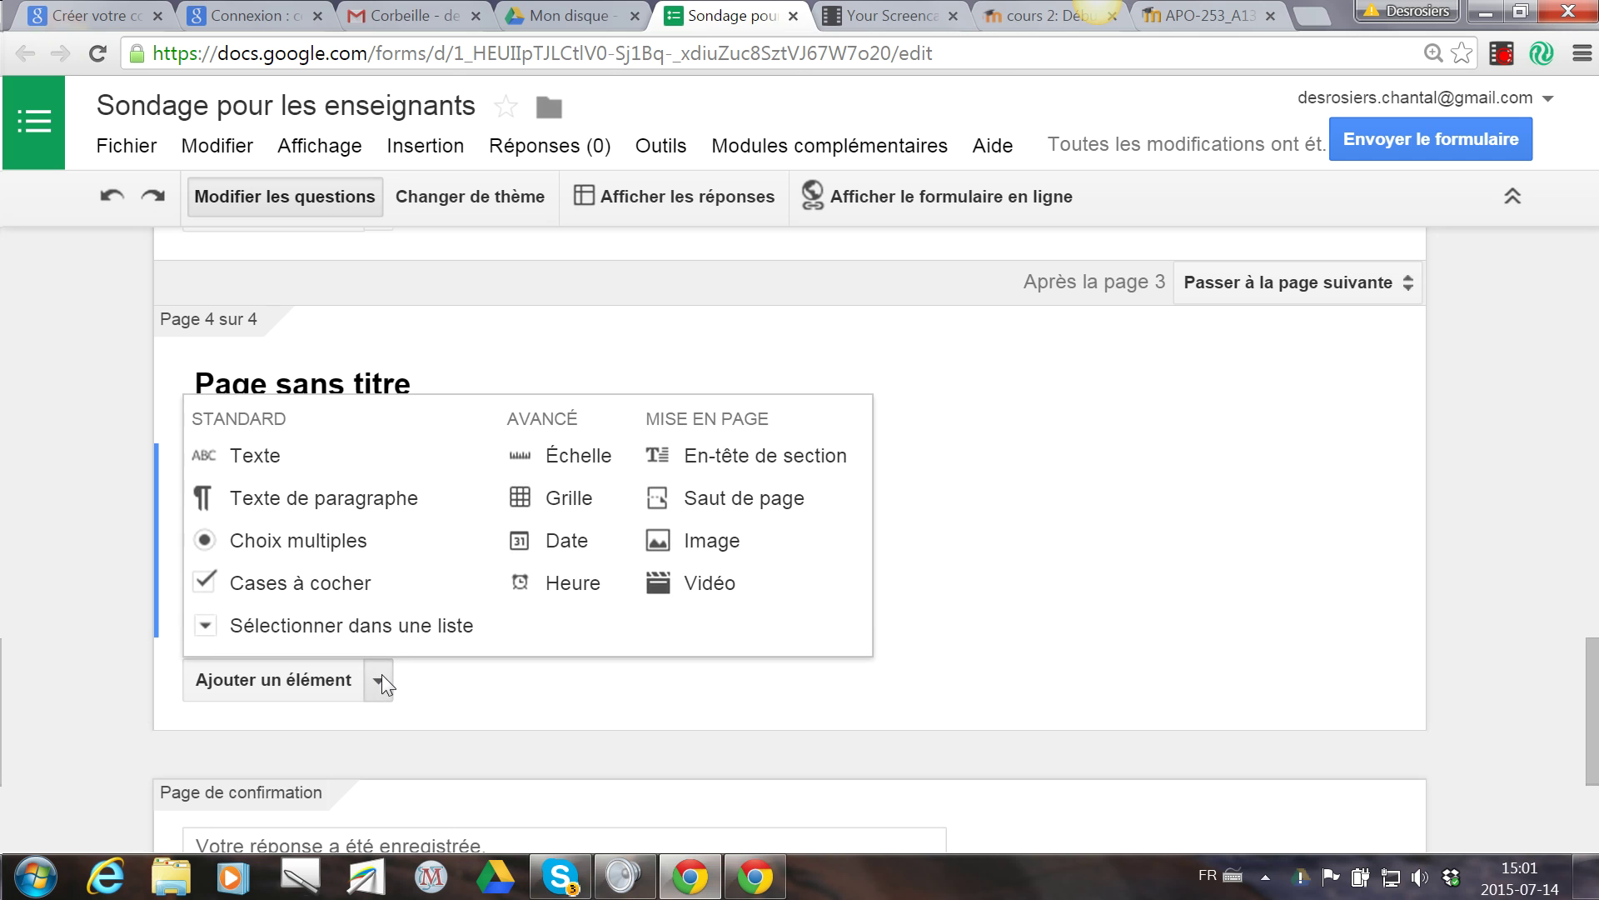
pyautogui.click(559, 498)
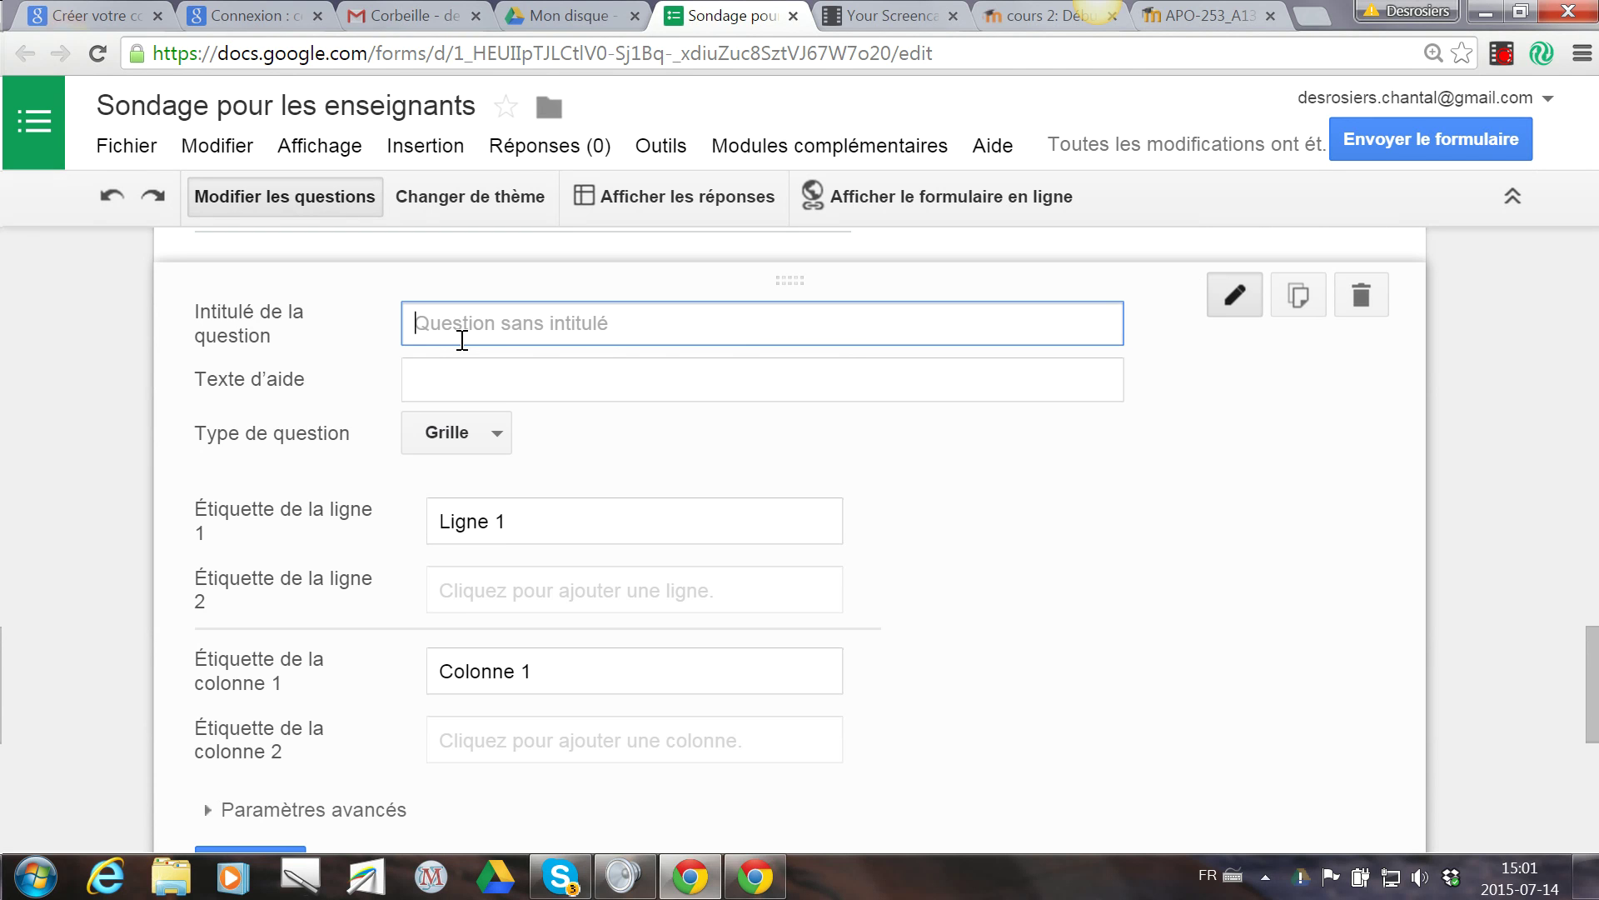
pyautogui.write('Répondez selon v')
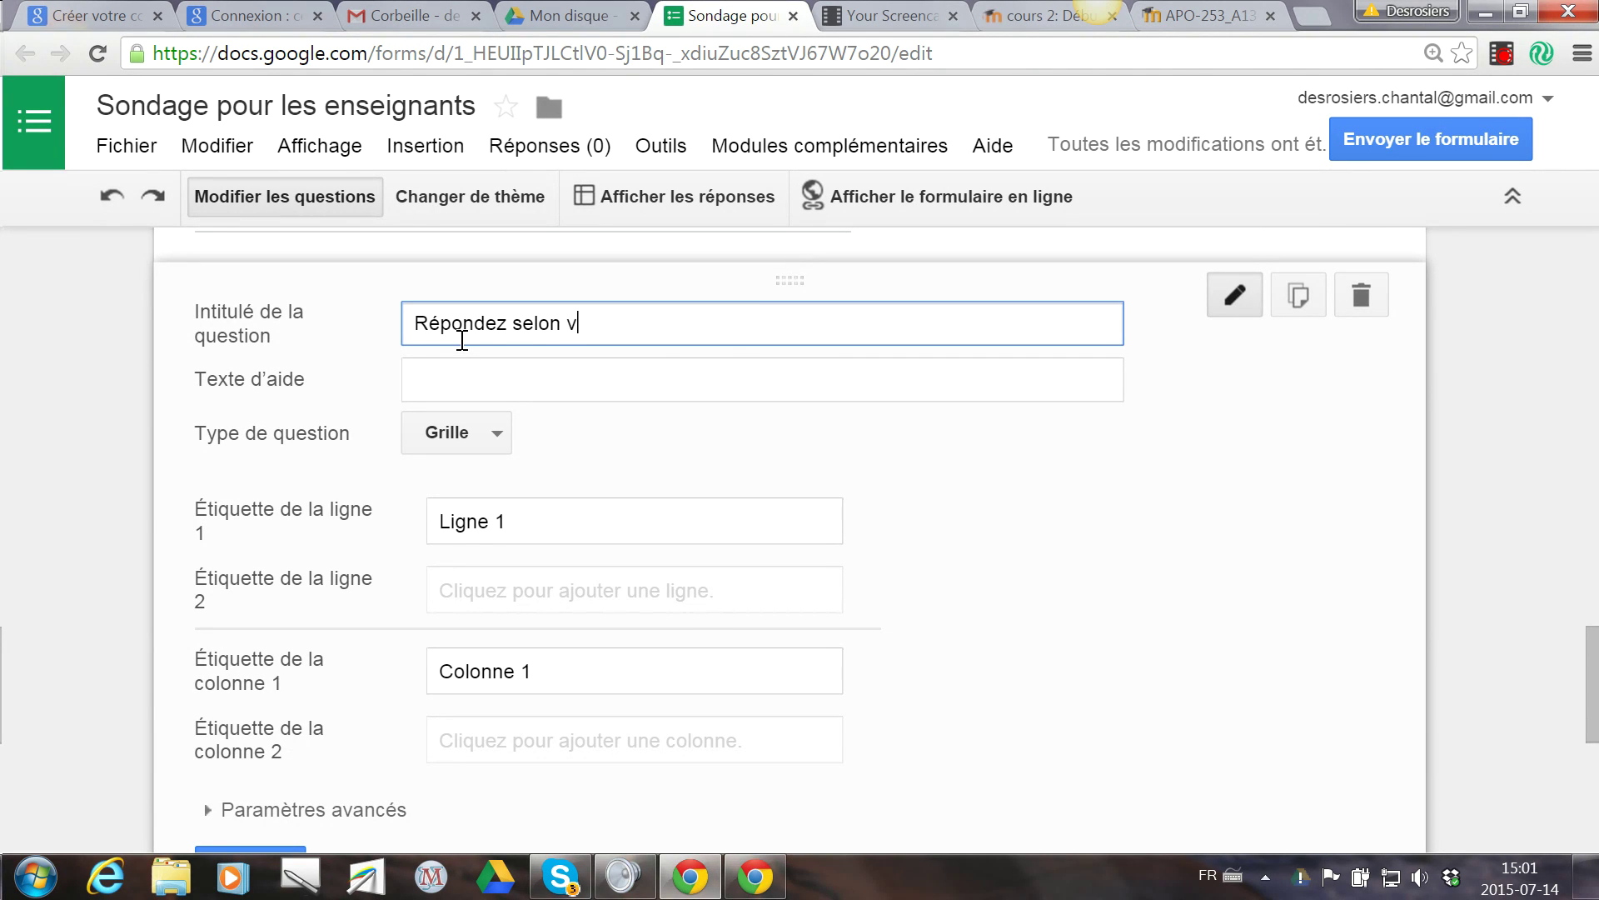
pyautogui.write('otre expérience.')
# Enter "Besoins pédagogiques" as the help text of the grid question.
pyautogui.click(476, 388)
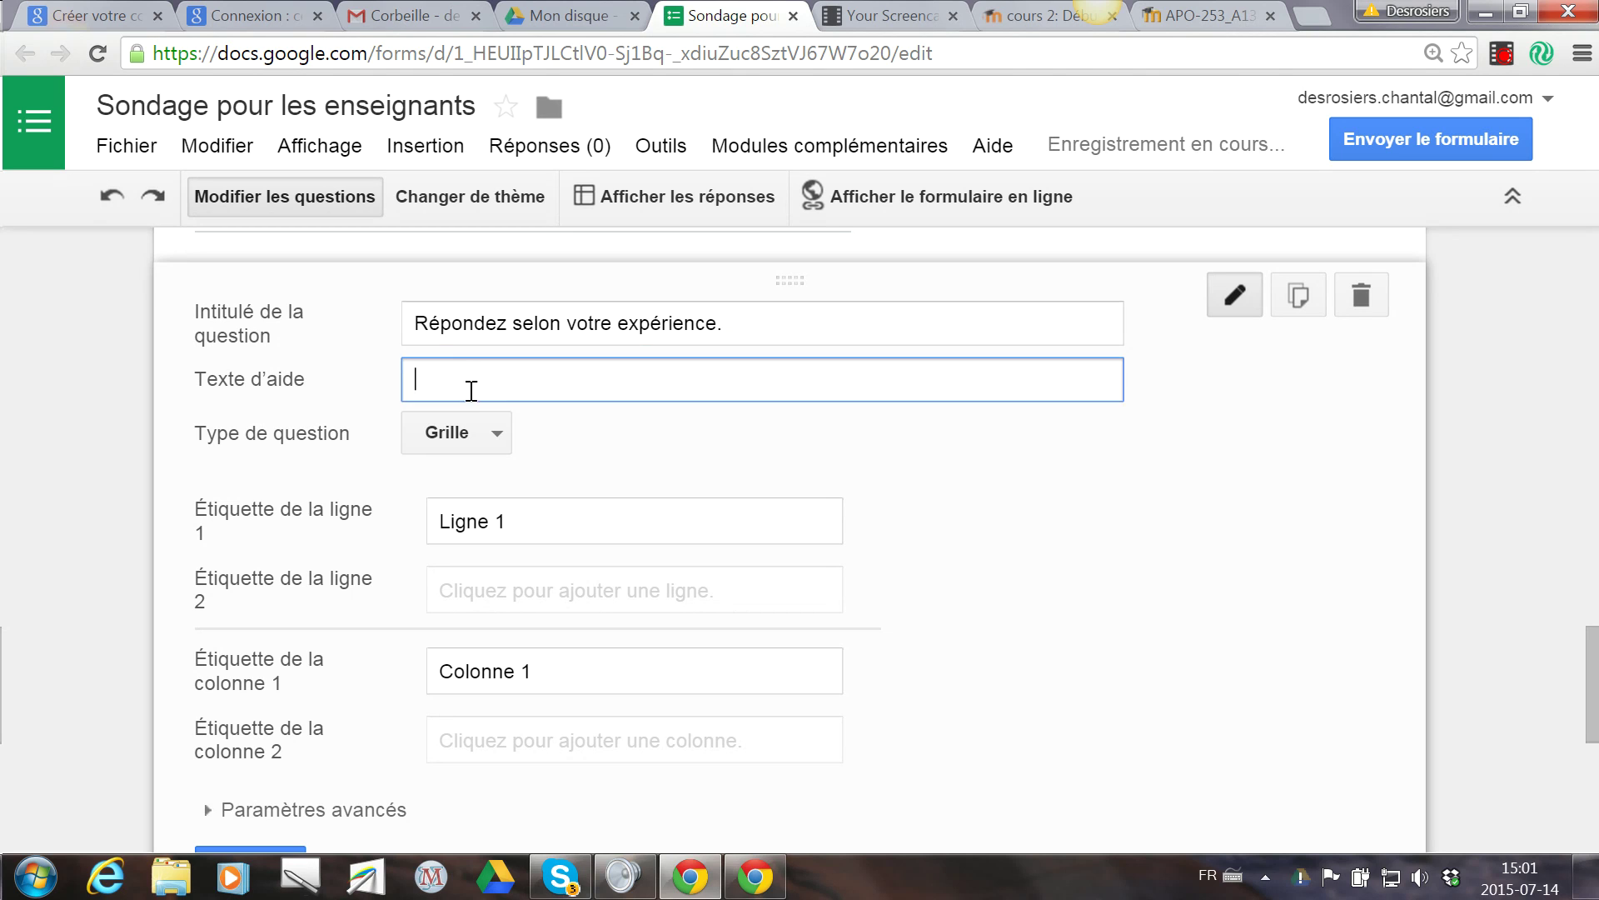
pyautogui.click(522, 521)
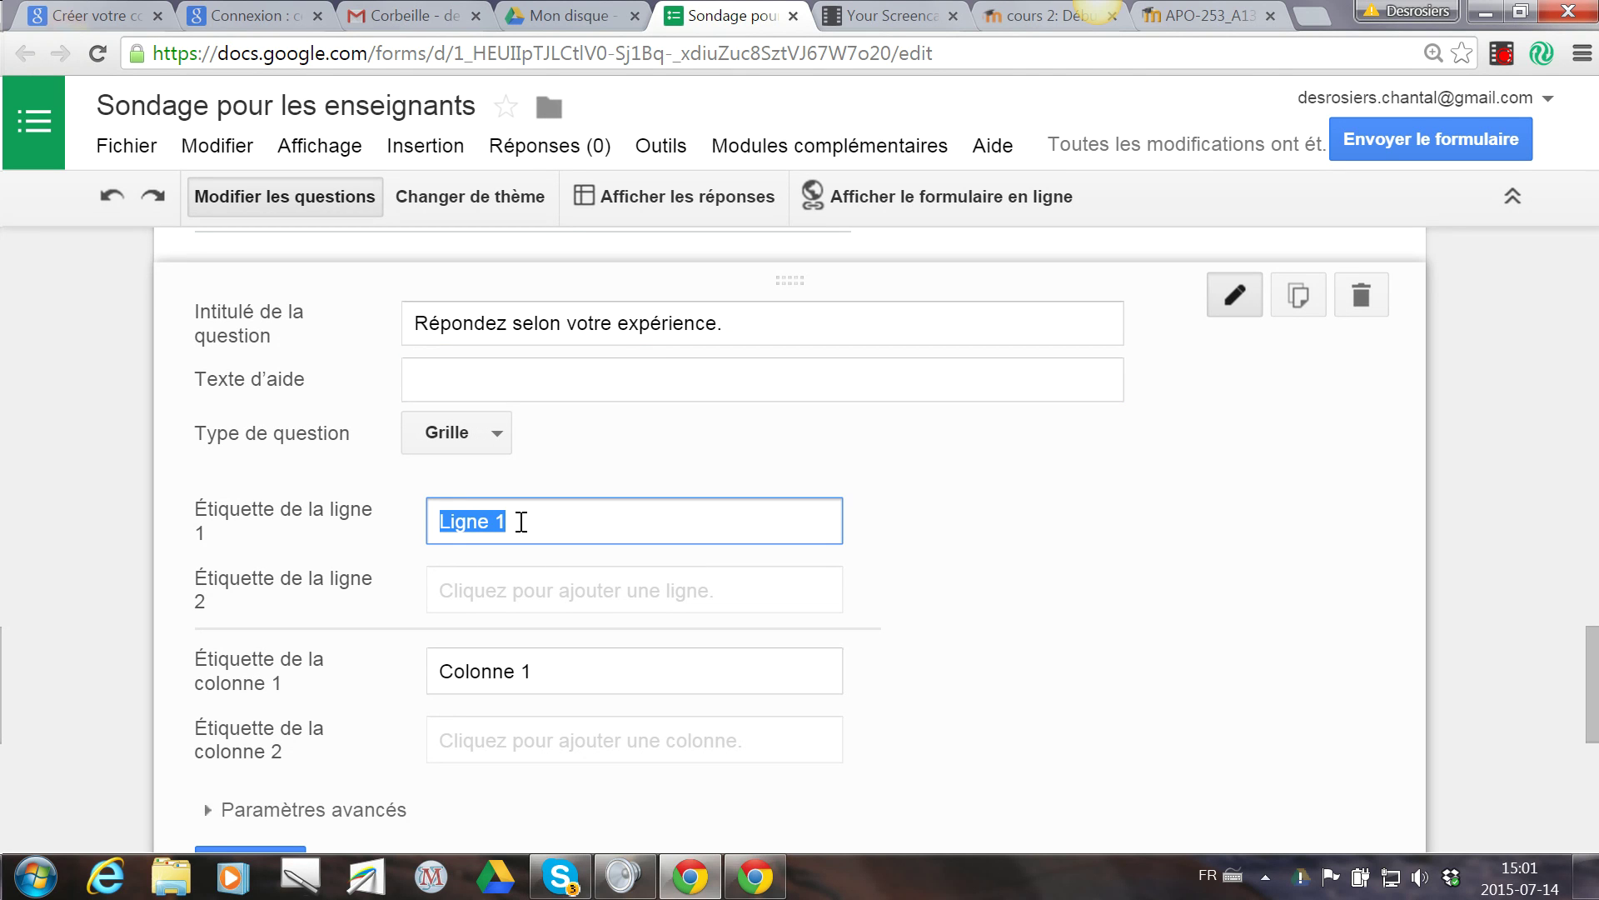
pyautogui.click(539, 384)
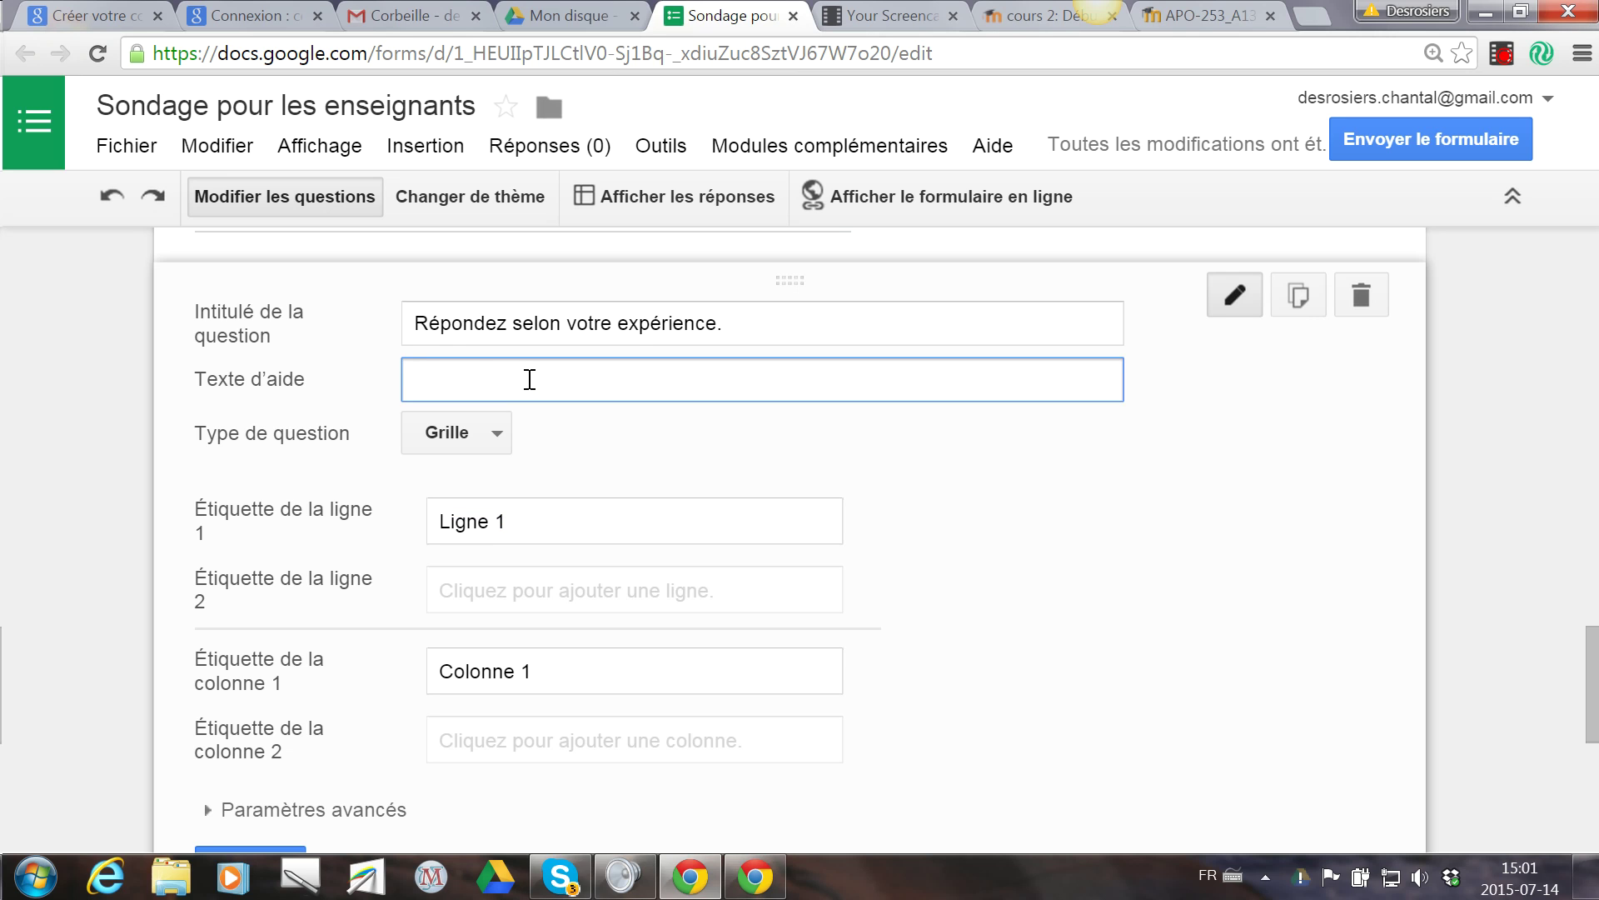
pyautogui.write('Besoins pédagogiques')
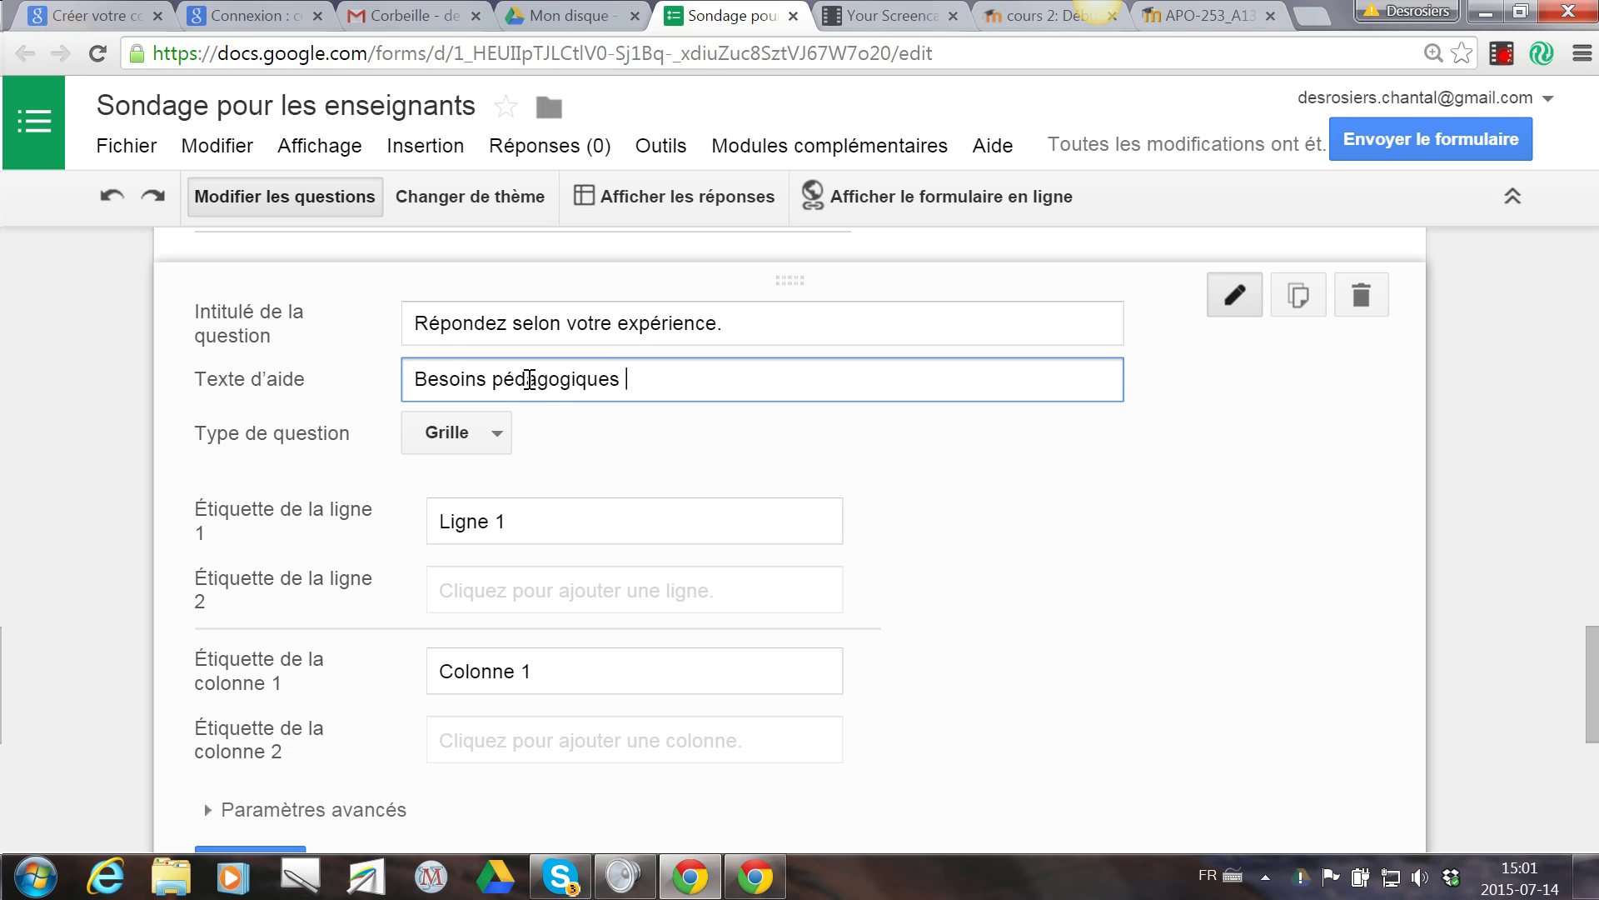
# Label grid row 1 "gestion de classe" and row 2 "stratégies pédagogiques".
pyautogui.click(525, 523)
pyautogui.hotkey('ctrl', 'a')
pyautogui.write('gestion de classe')
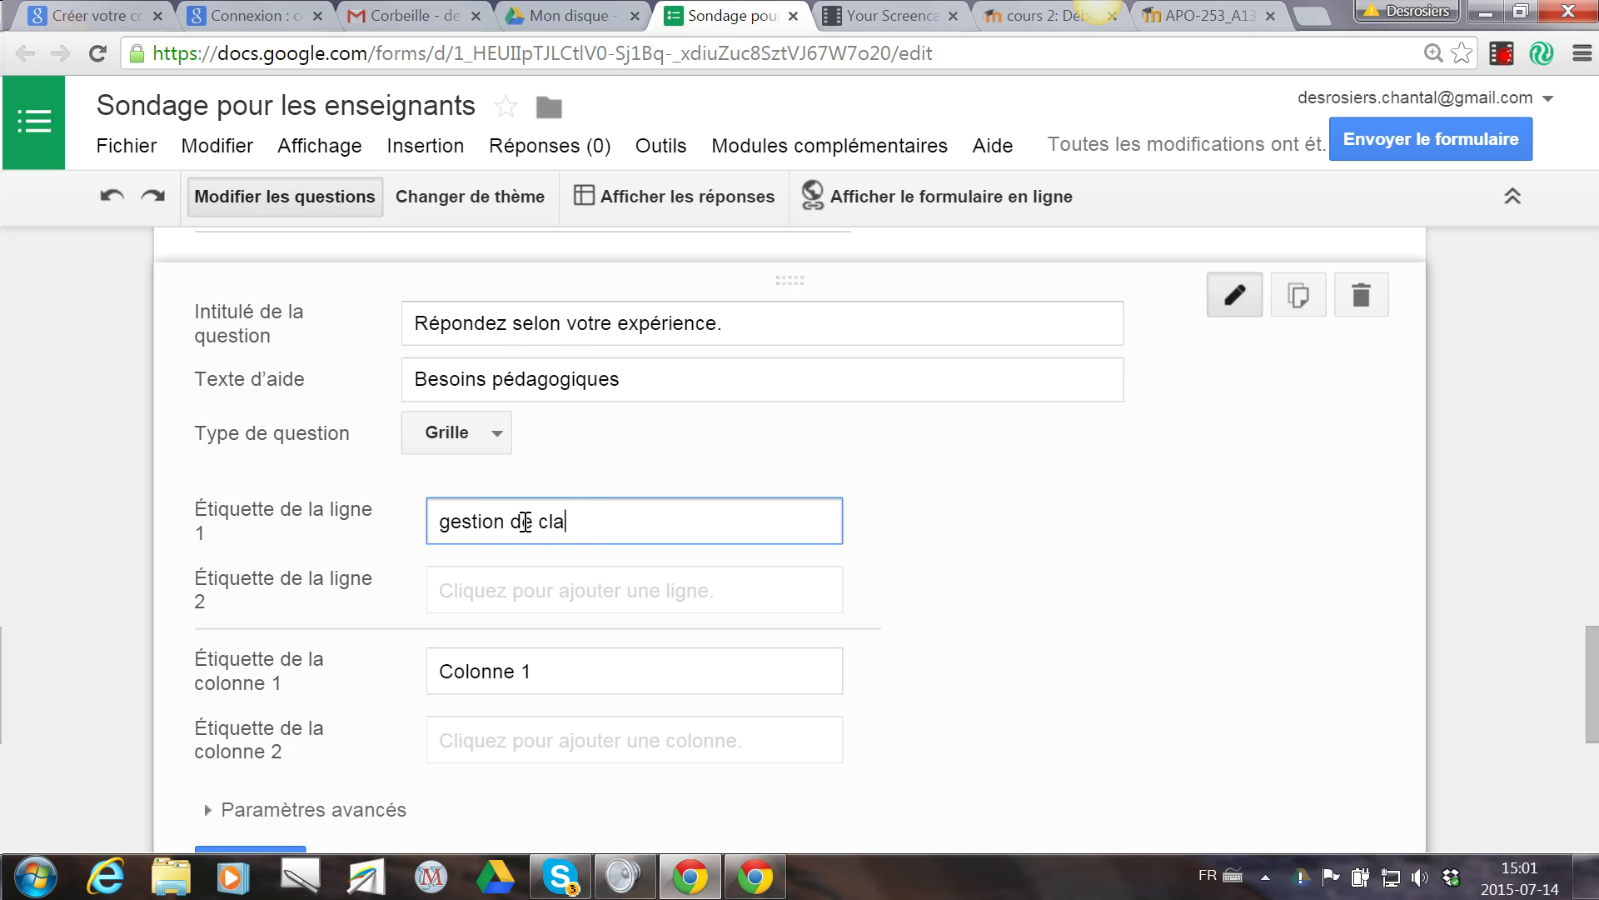
pyautogui.click(564, 600)
pyautogui.write('stratégies pédagogiques')
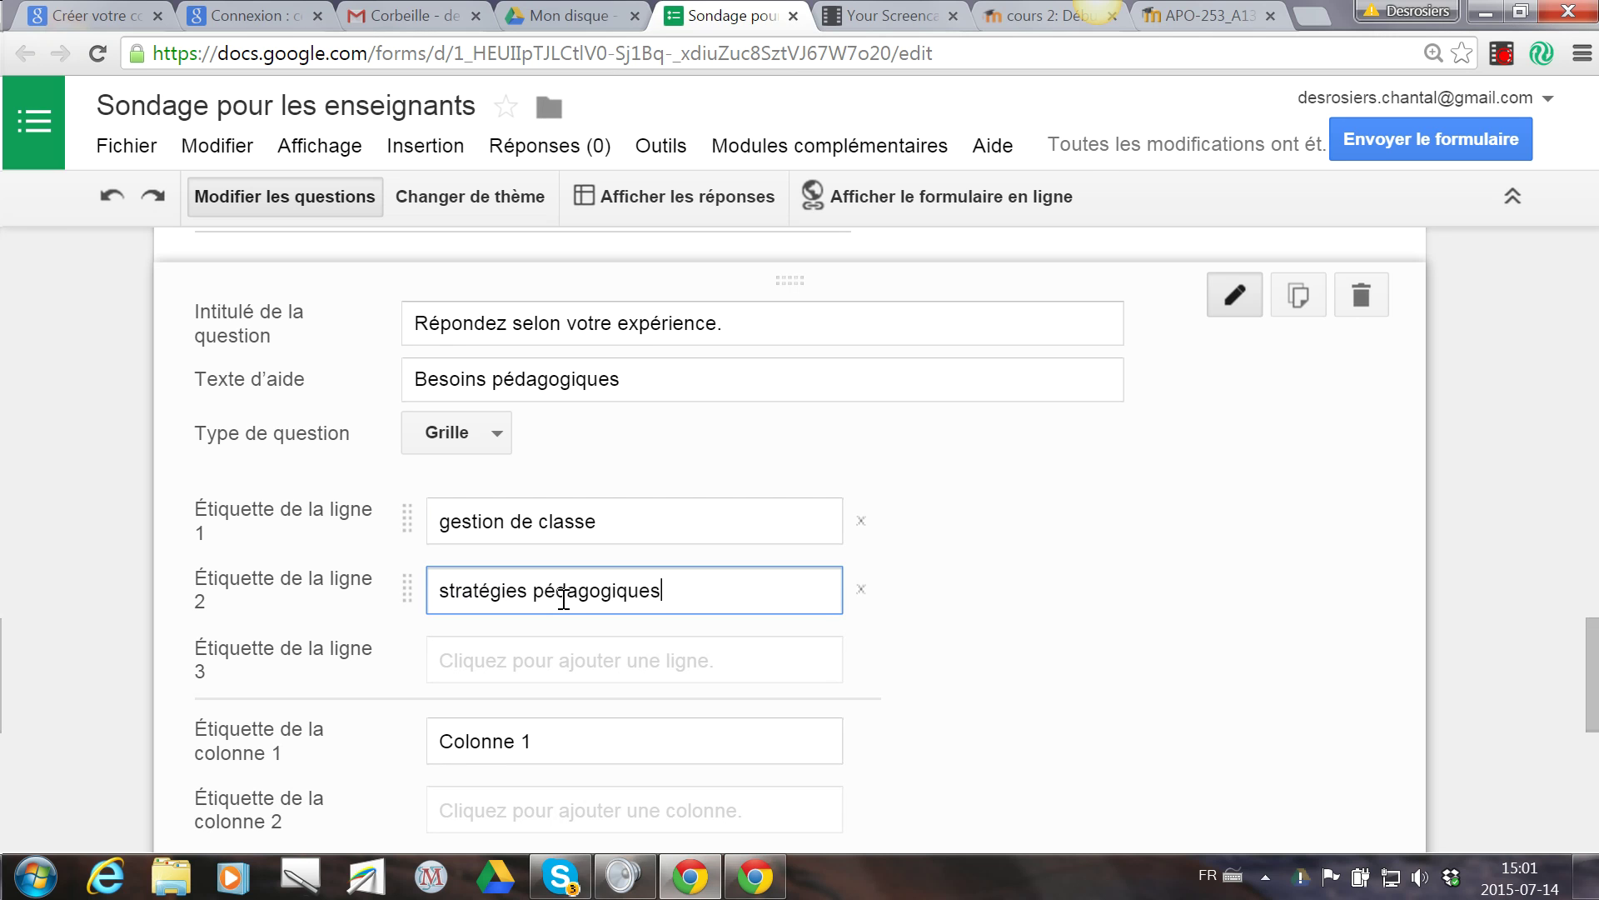
# Add grid row 3 with the label "l'évaluation formative et sommative".
pyautogui.click(563, 660)
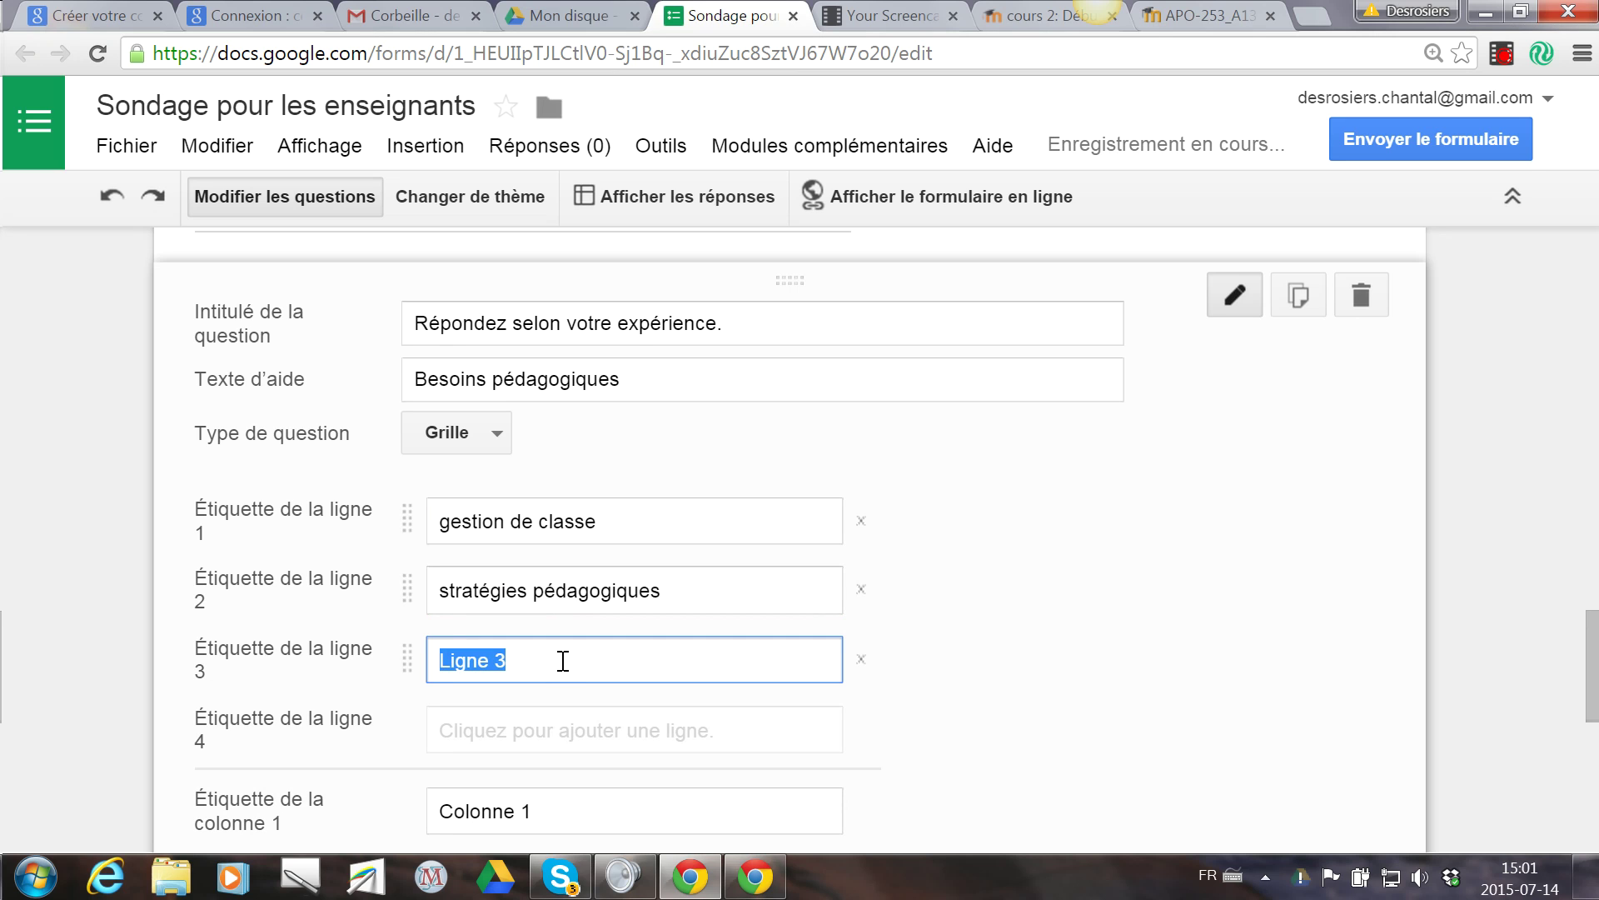
pyautogui.write("l'éval")
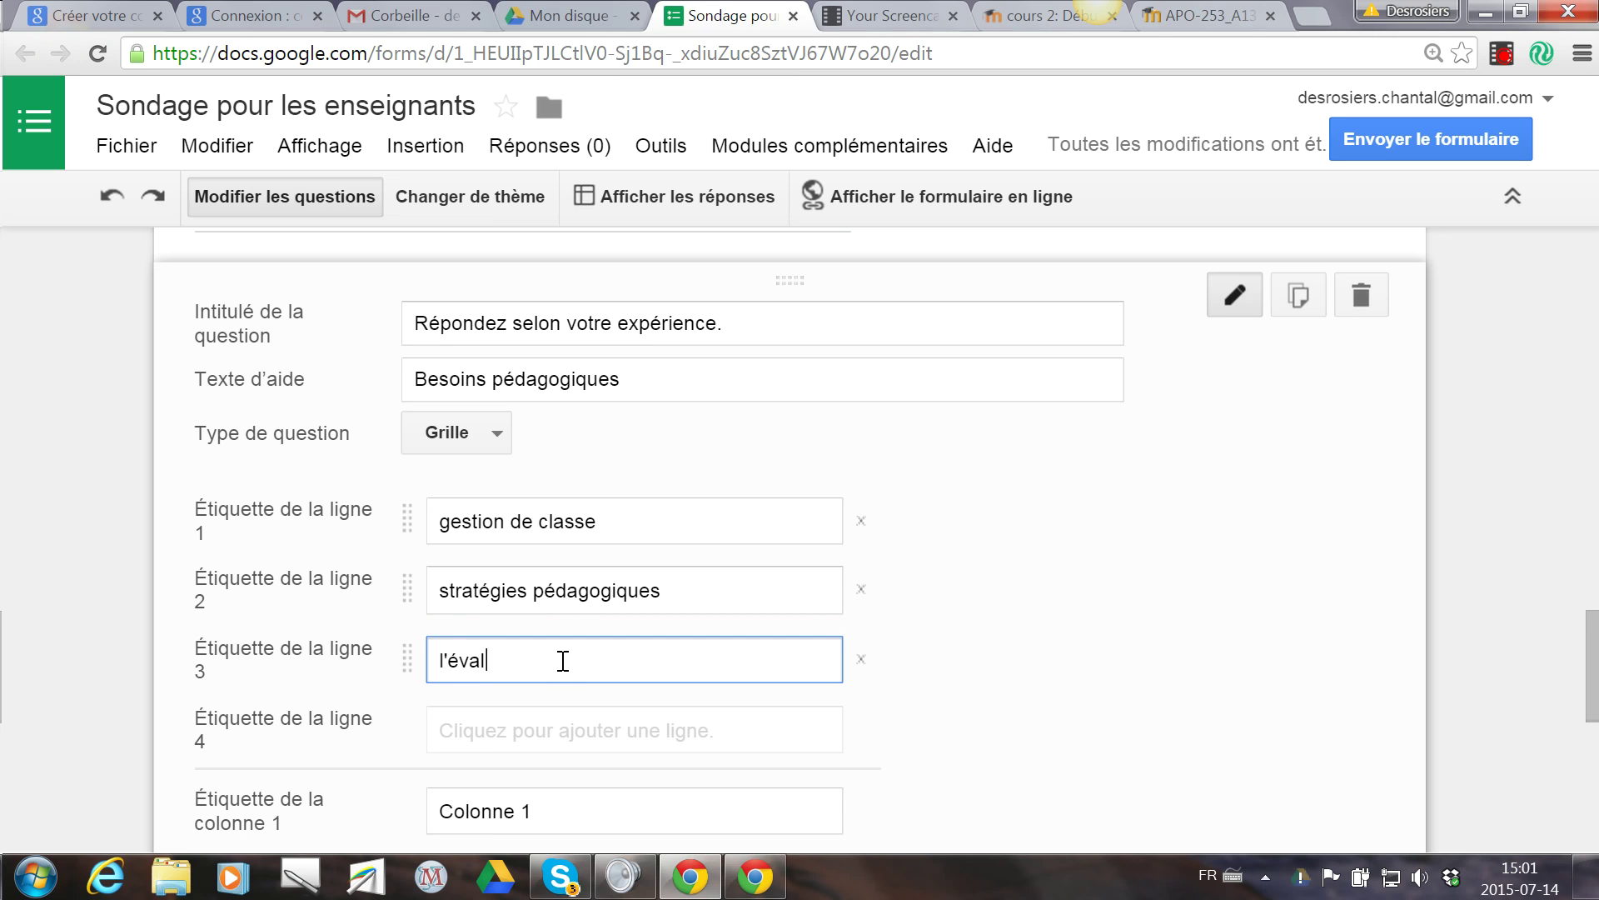
pyautogui.write('uation formative e')
pyautogui.write('t co')
pyautogui.press('BackSpace')
pyautogui.press('BackSpace')
pyautogui.write('s')
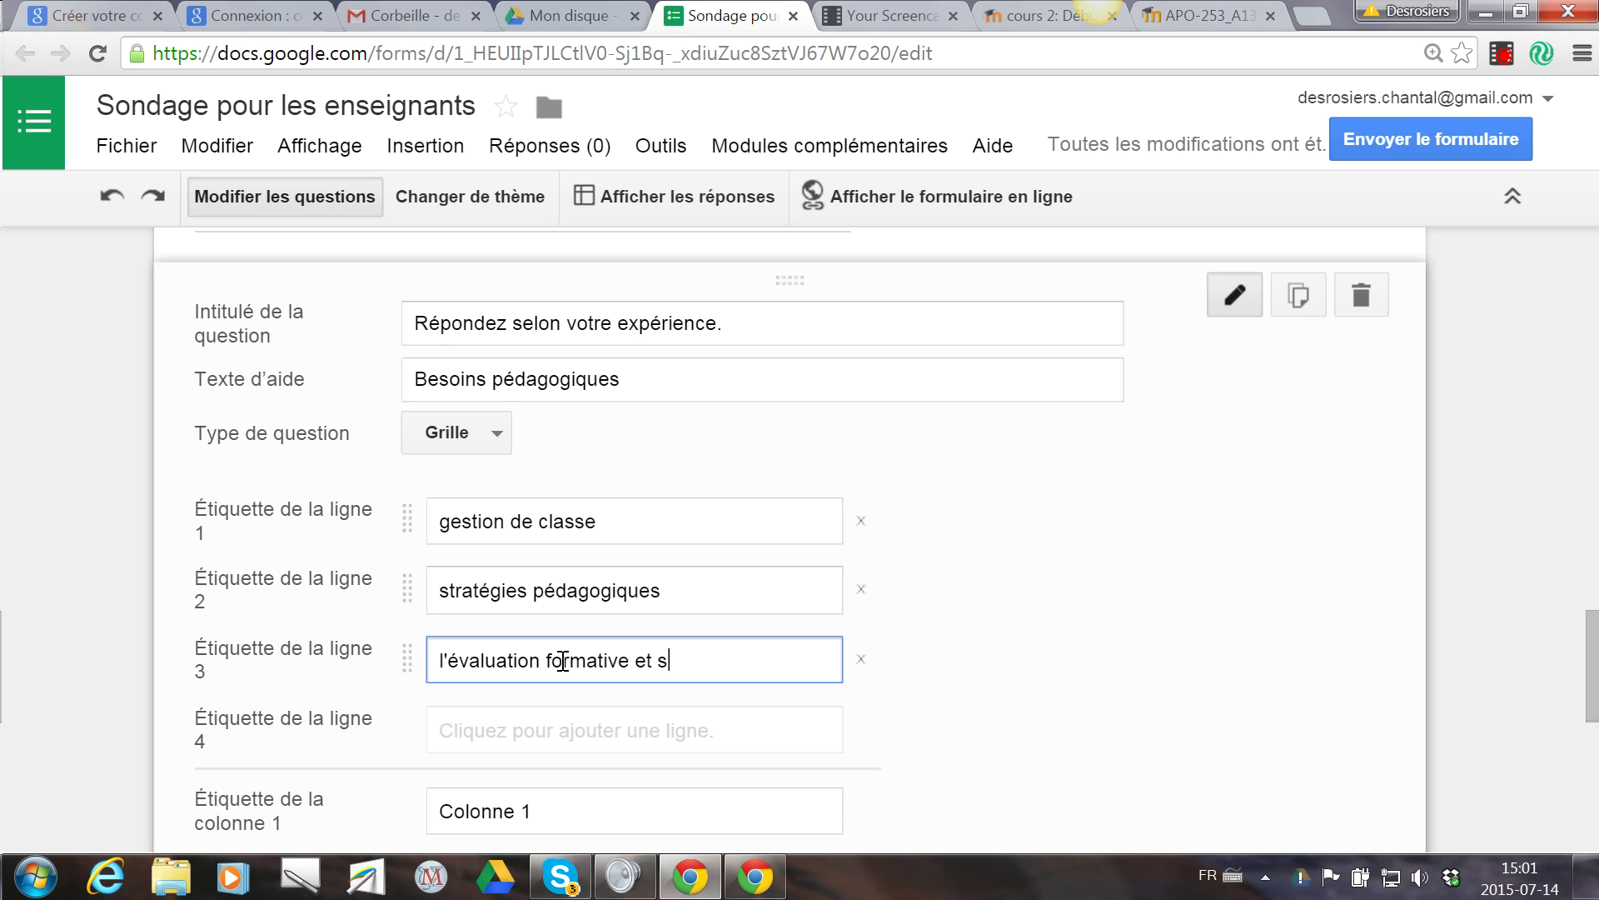
pyautogui.write('ommative')
# Add grid row 4 with the label "les TIC".
pyautogui.click(481, 740)
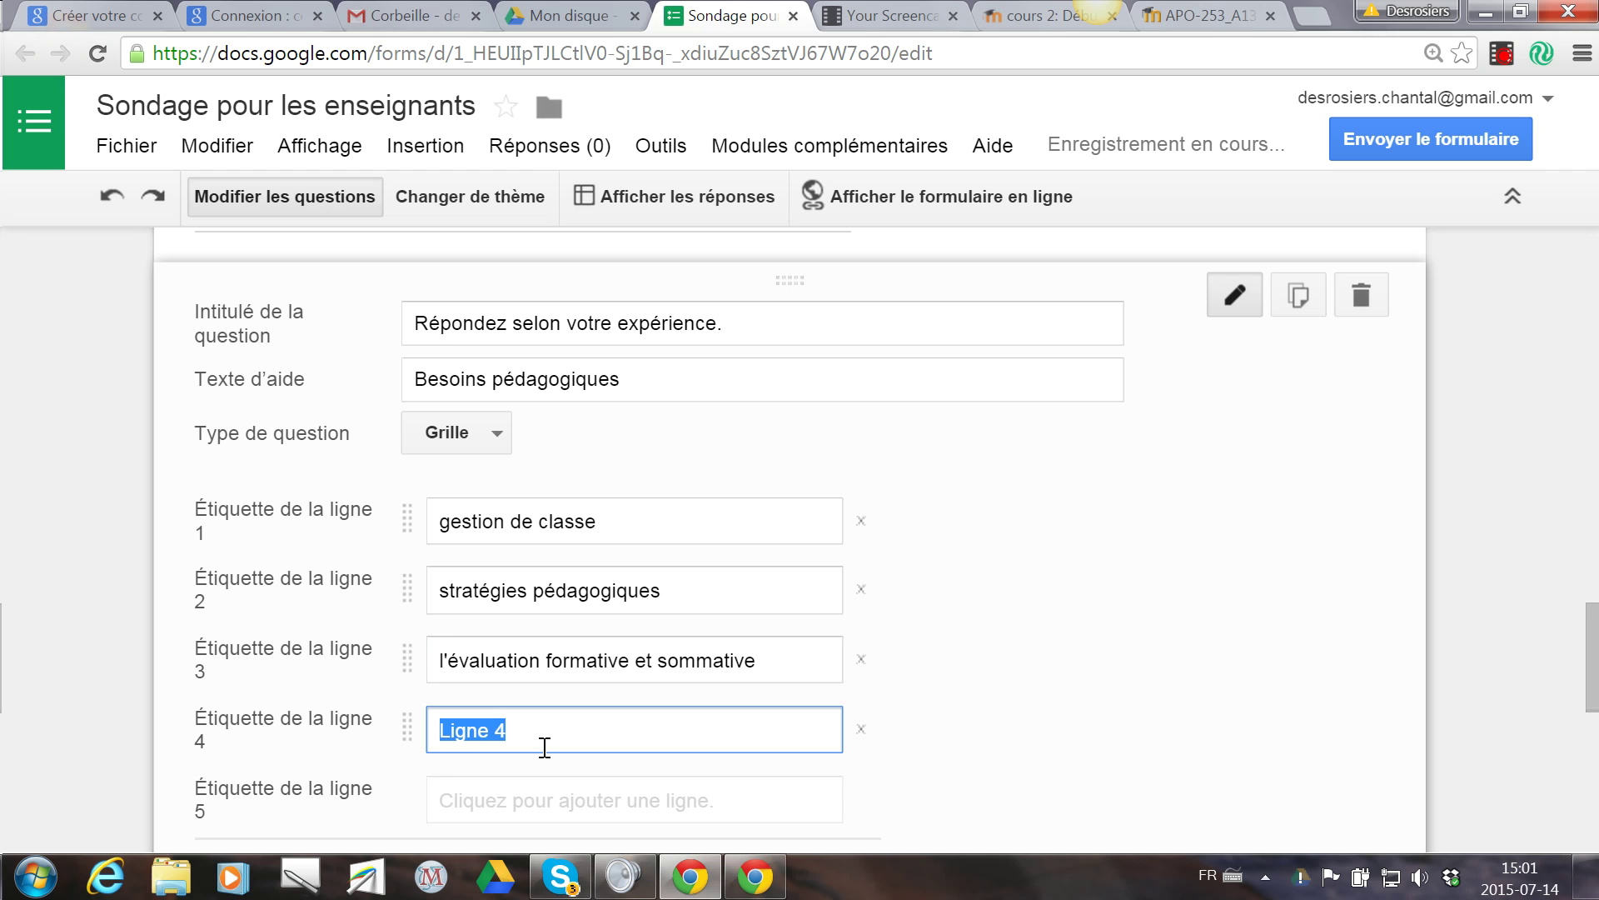
pyautogui.write('les TIJC')
pyautogui.press('BackSpace')
pyautogui.press('BackSpace')
pyautogui.write('C')
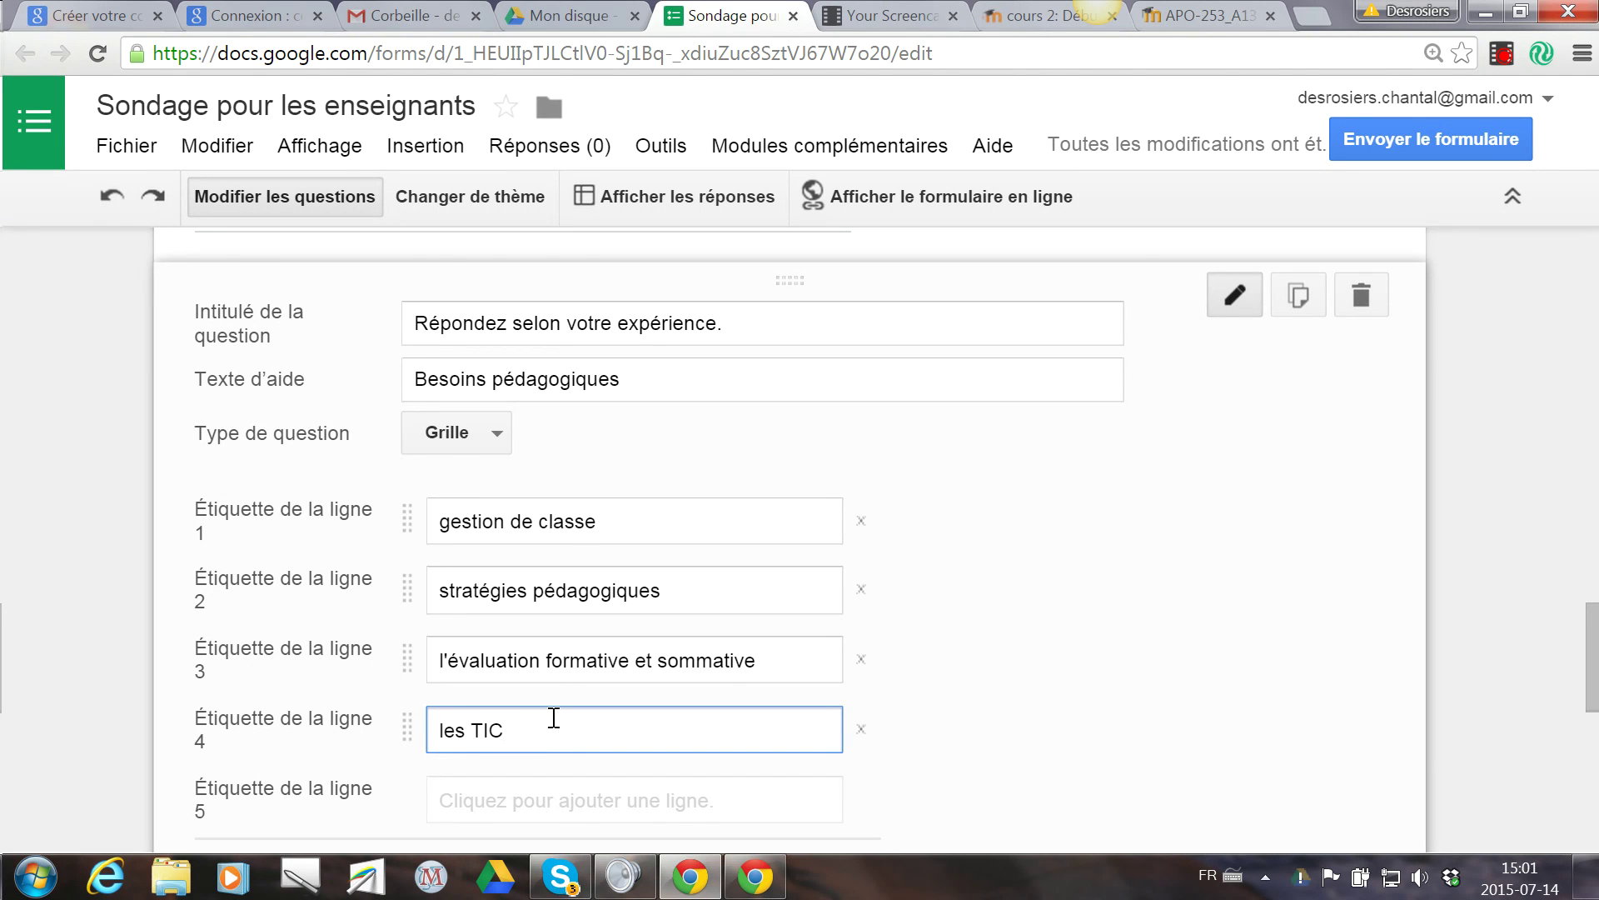
# Label grid column 1 "besoin no. 1" and column 2 "Besoin no. 2".
pyautogui.scroll(-5, 543, 739)
pyautogui.click(567, 511)
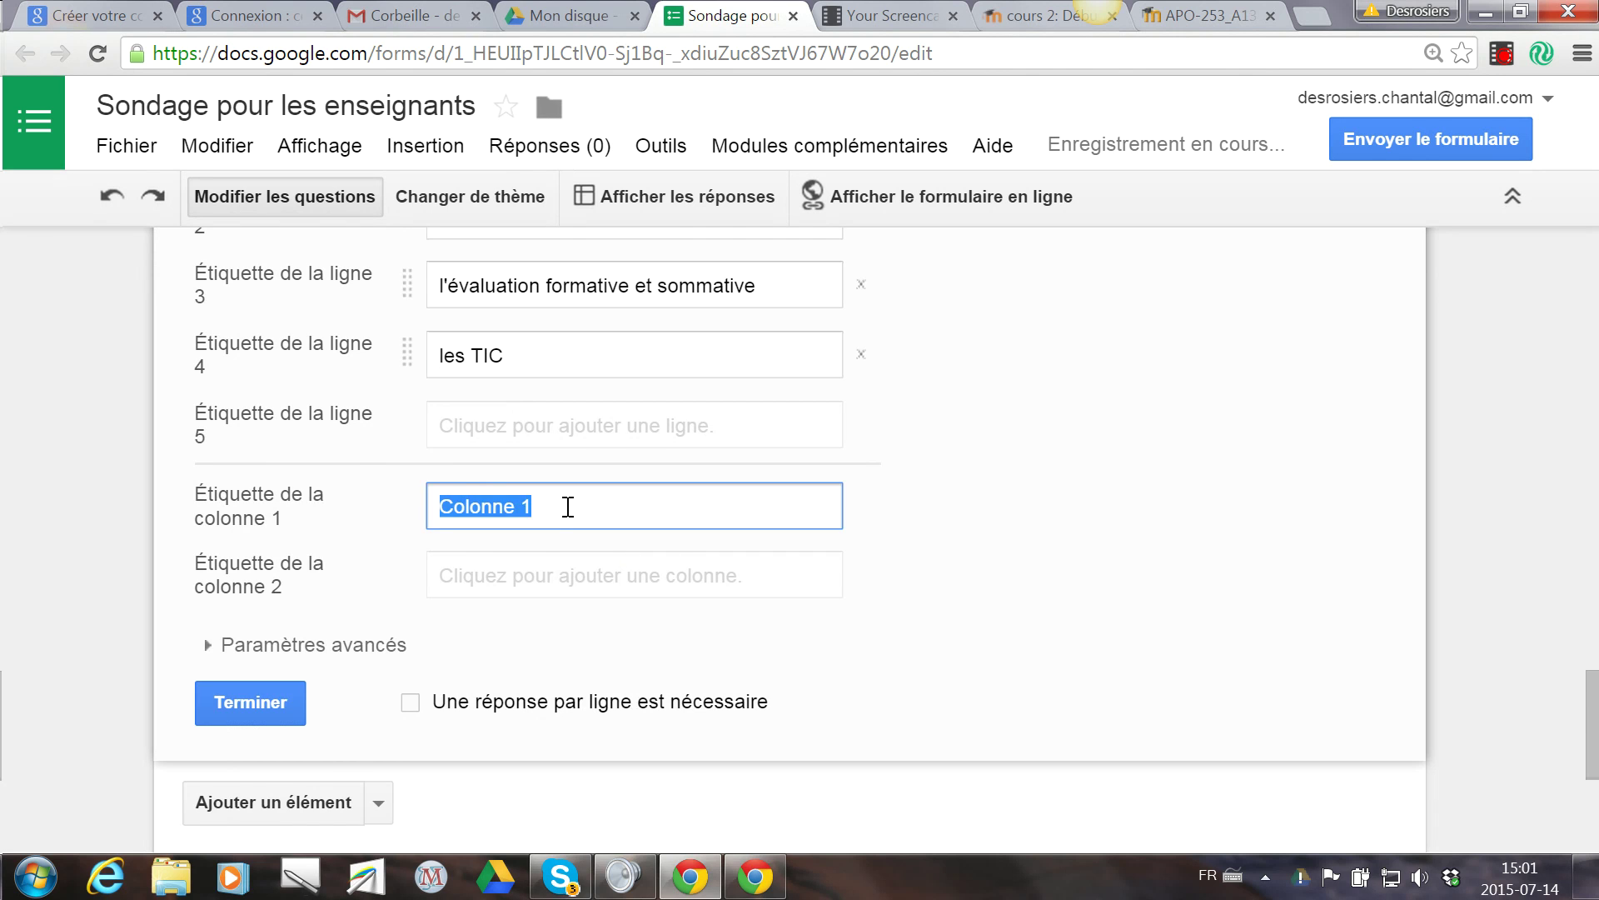
pyautogui.scroll(2, 565, 510)
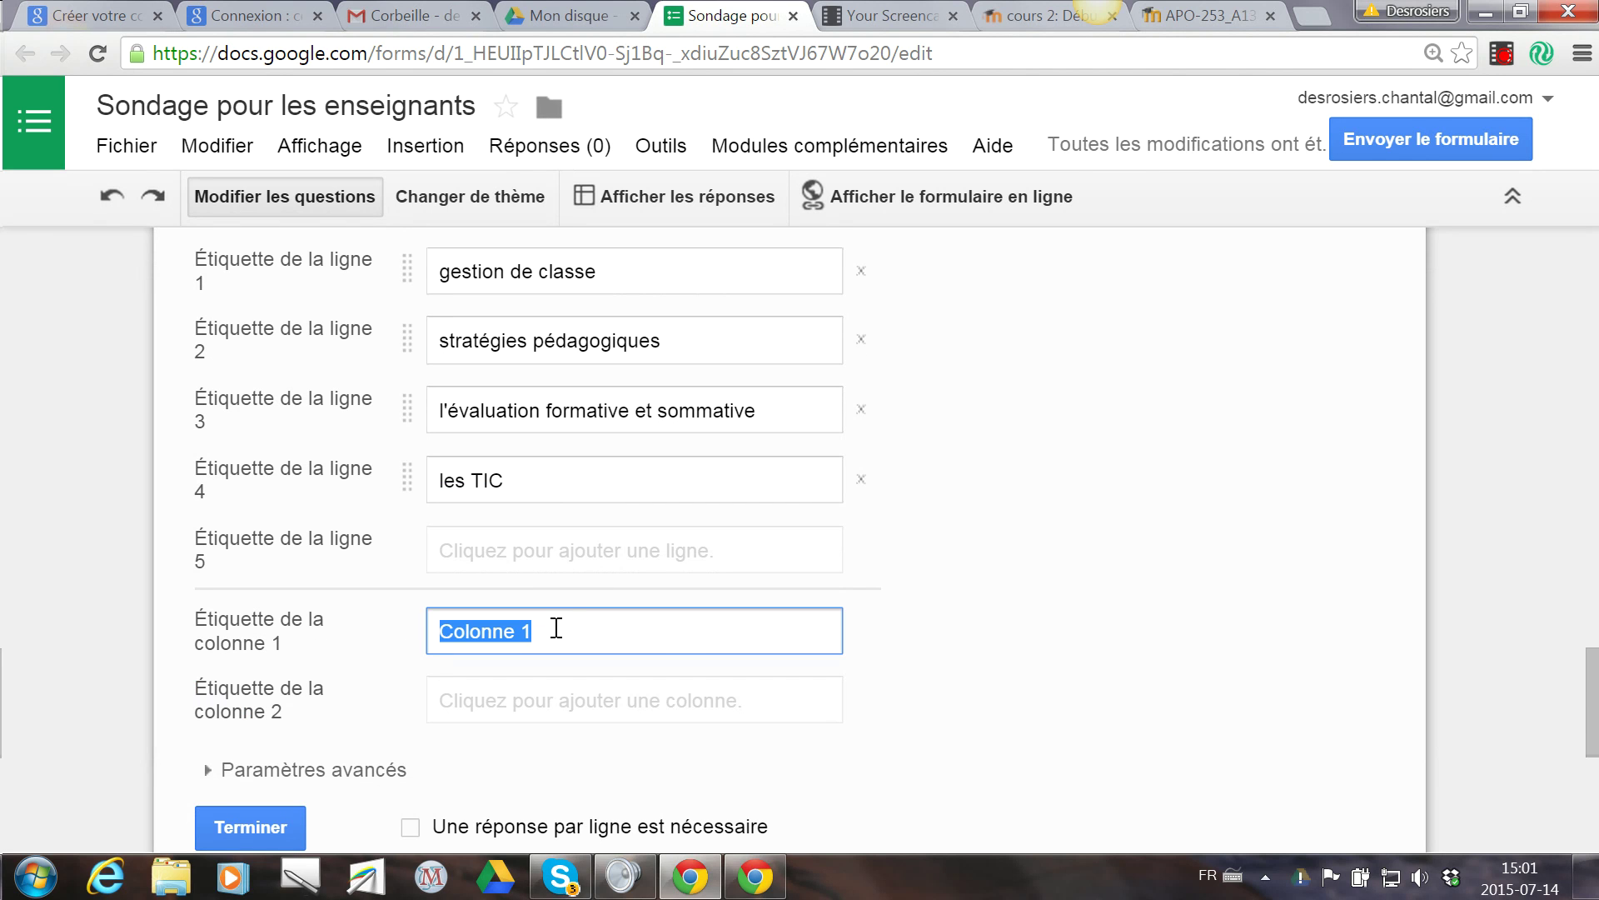
pyautogui.write('besoin no.')
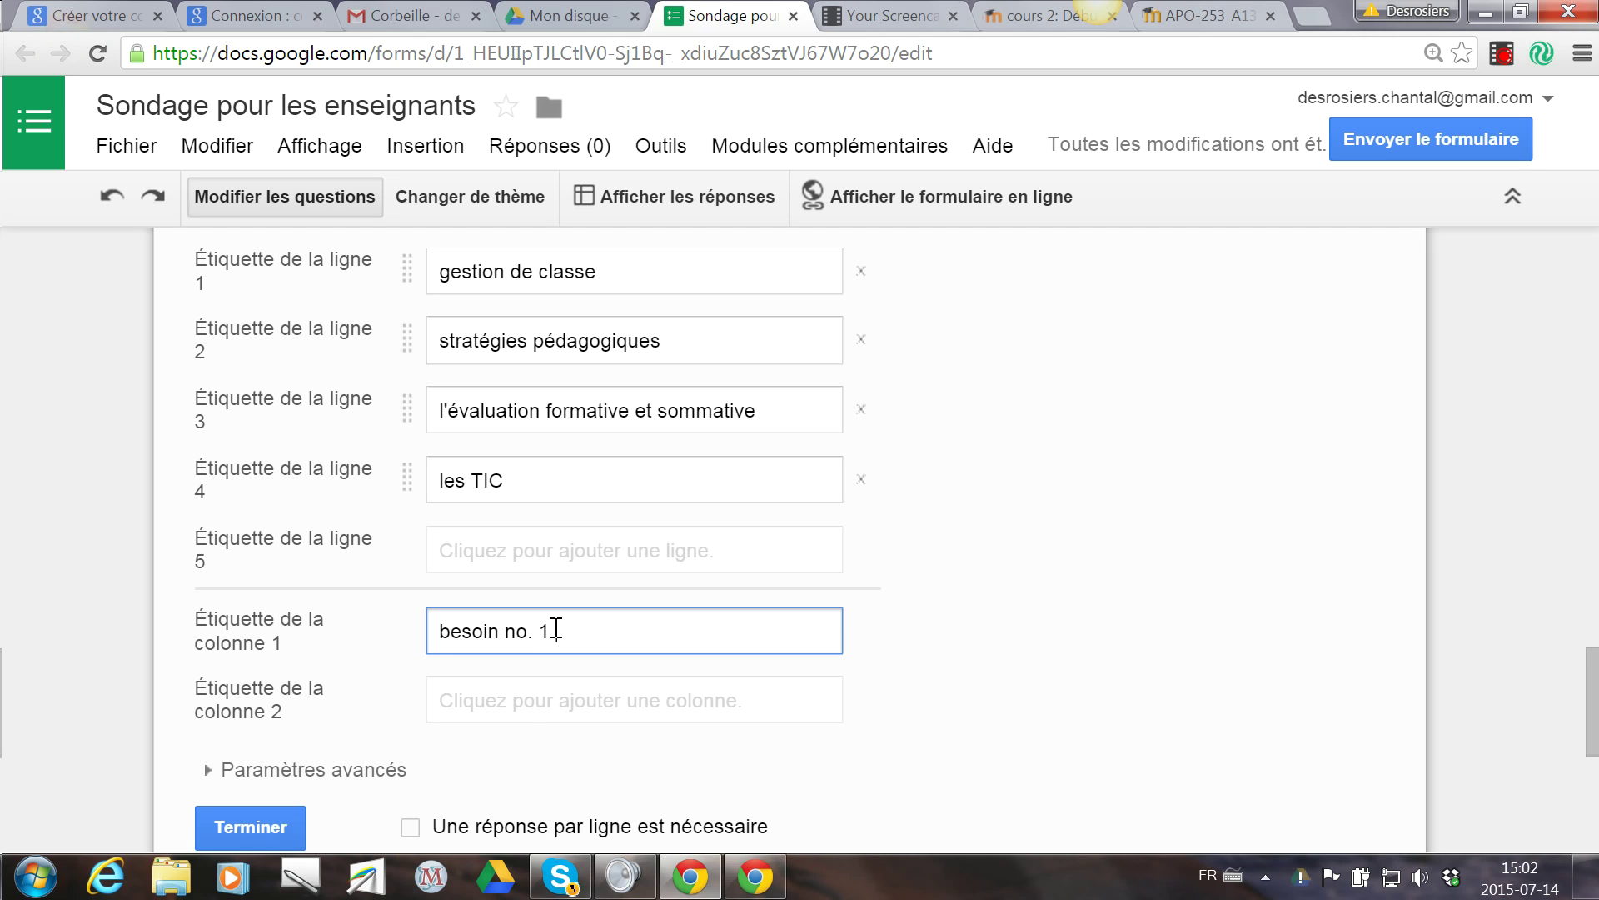
pyautogui.click(518, 699)
pyautogui.write('Benoi')
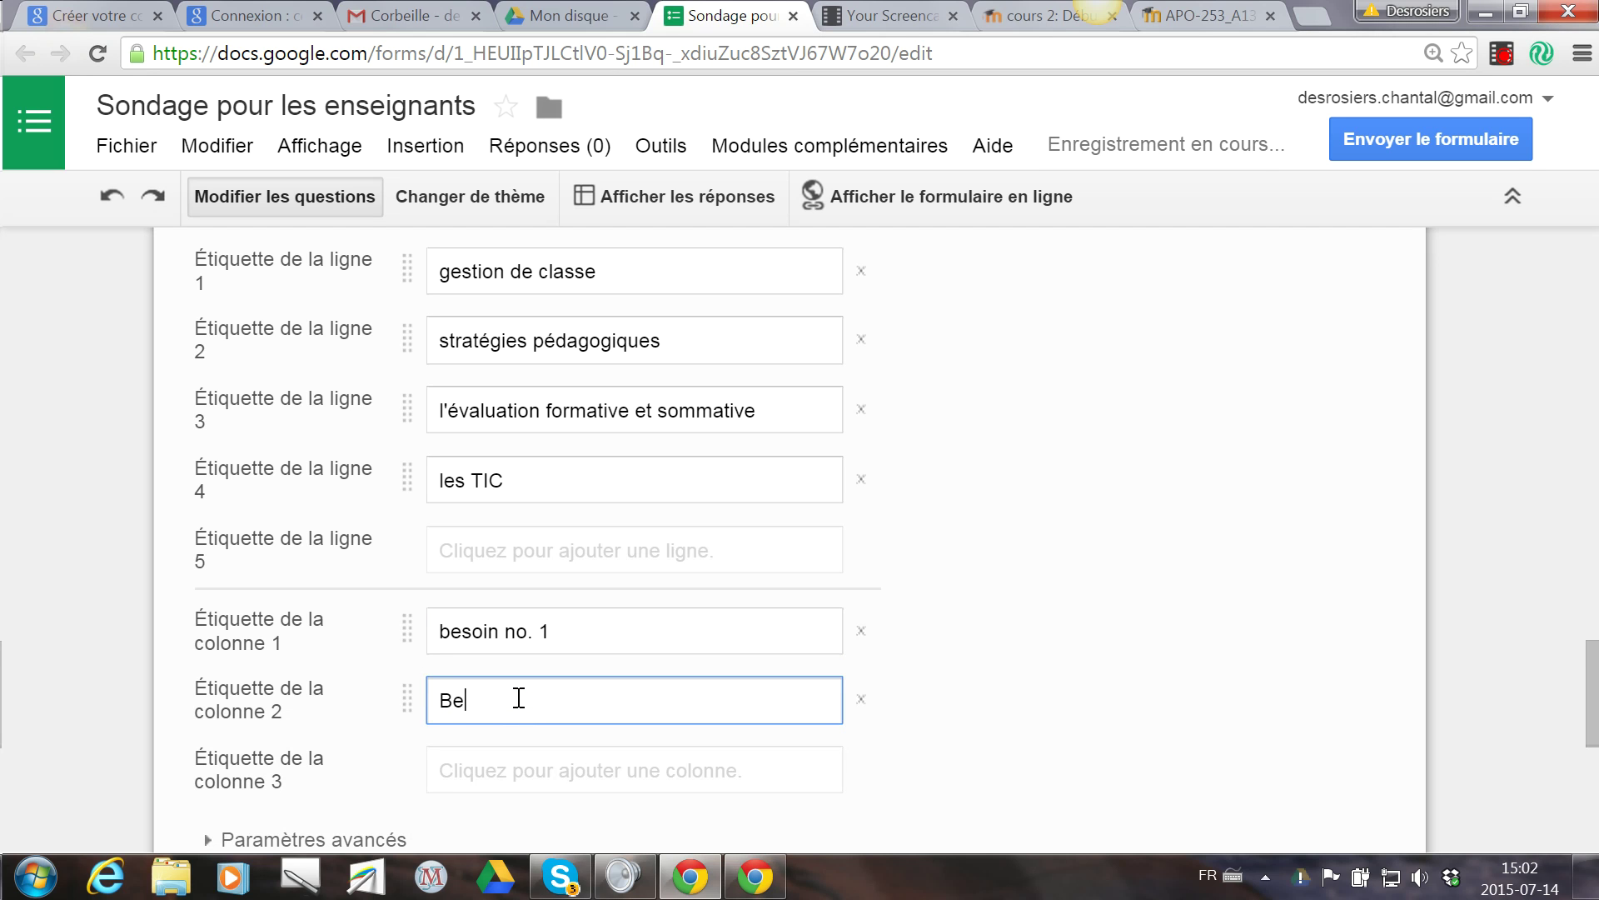
pyautogui.press('BackSpace')
pyautogui.press('BackSpace')
pyautogui.press('BackSpace')
pyautogui.write('soin no. 2')
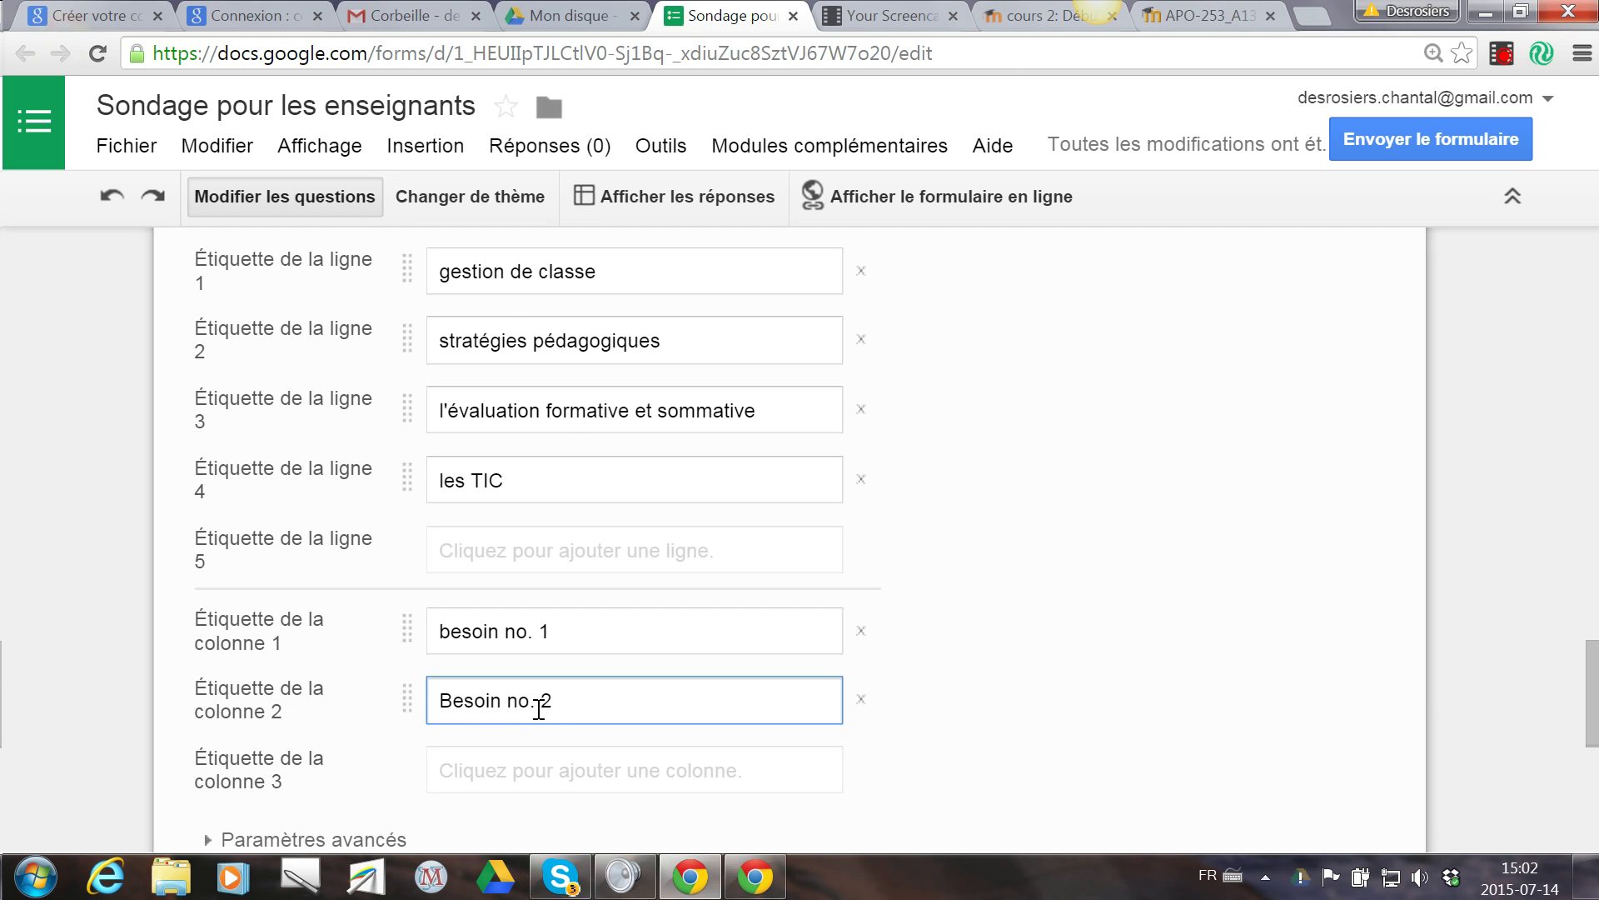
# Add grid columns 3 and 4 labelled "Besoin no. 3" and "Besoin no. 4".
pyautogui.scroll(-3, 518, 698)
pyautogui.click(477, 516)
pyautogui.write('Be')
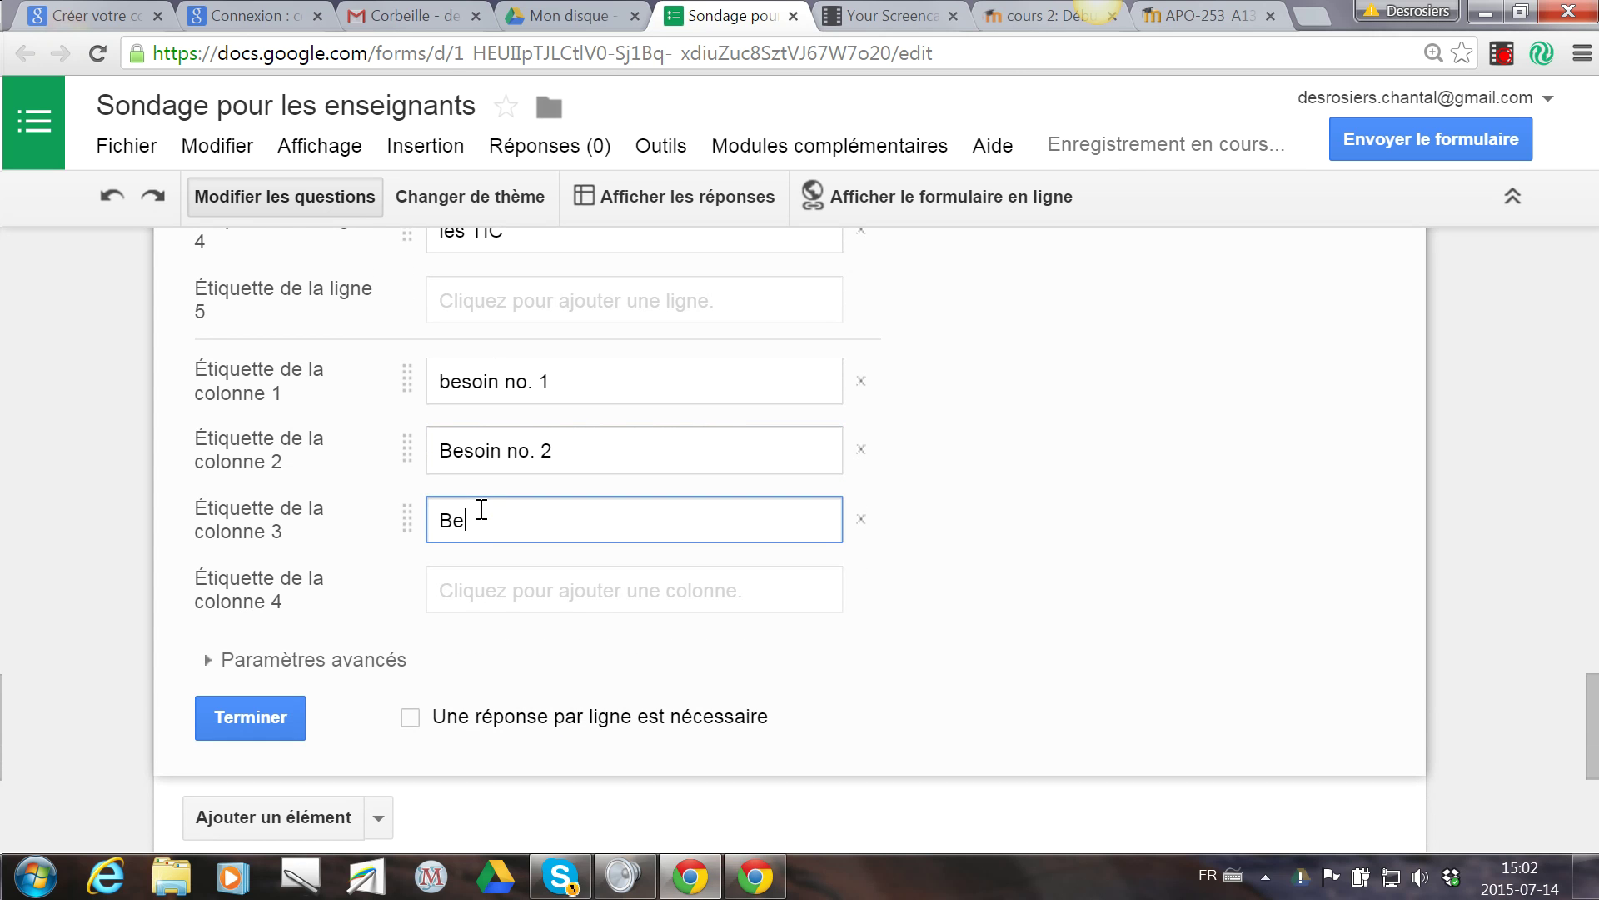
pyautogui.write('soin no. 3')
pyautogui.click(537, 577)
pyautogui.write('Besoin no. 4')
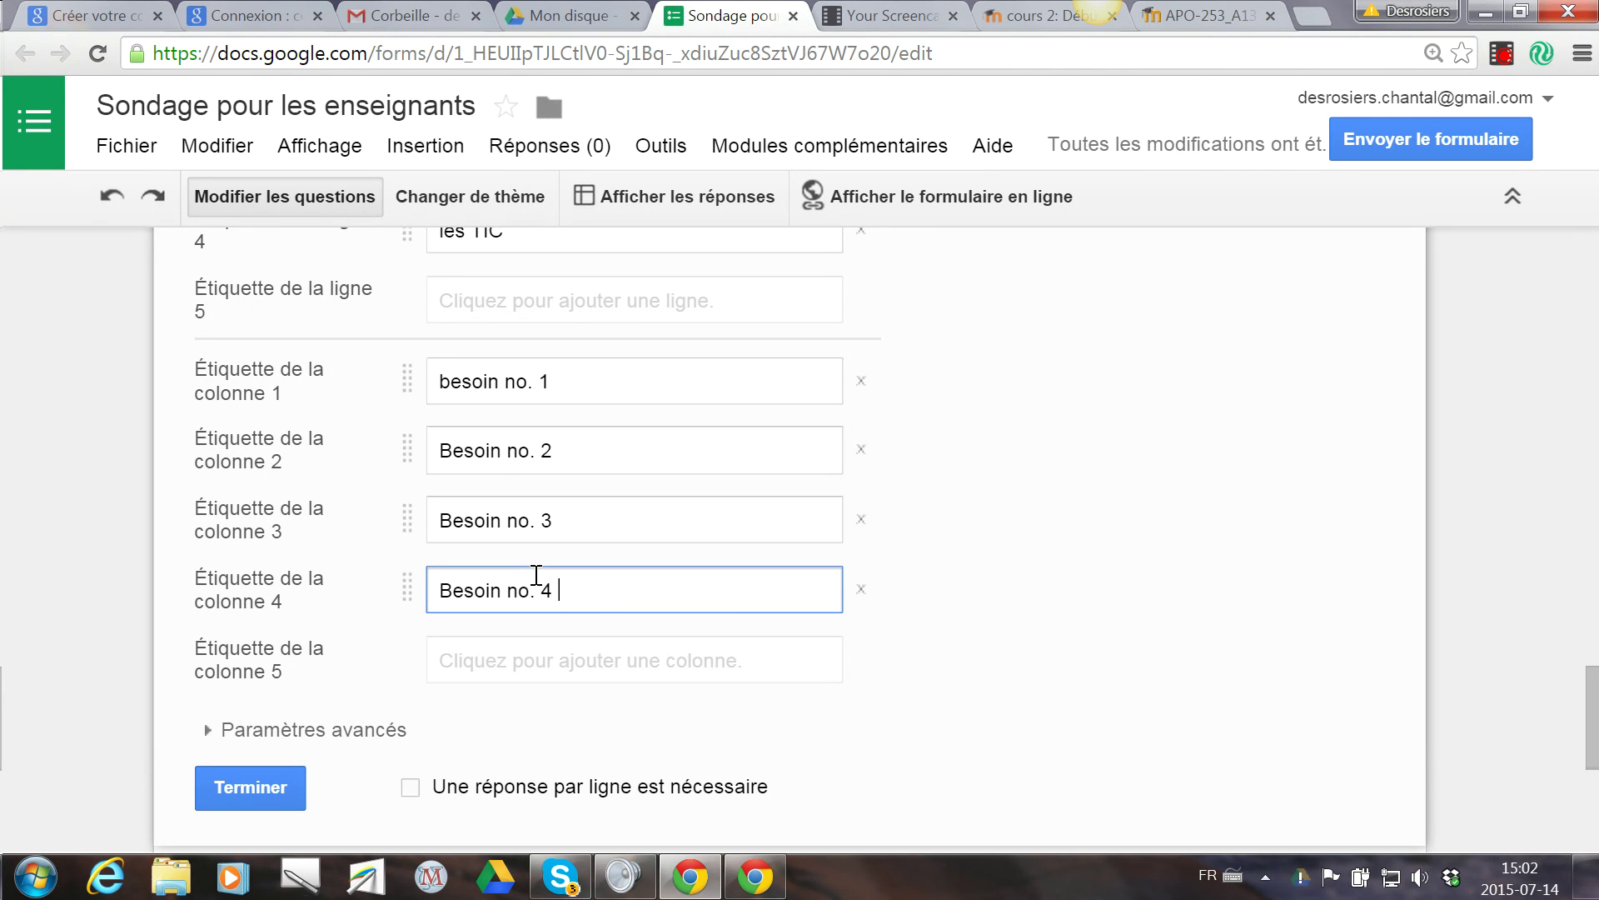
# Add grid column 5 labelled "Je n'en ai pas besoin." and capitalize the column 1 label as "Besoin no. 1".
pyautogui.click(536, 658)
pyautogui.write("Je n'en ai pas besoin.")
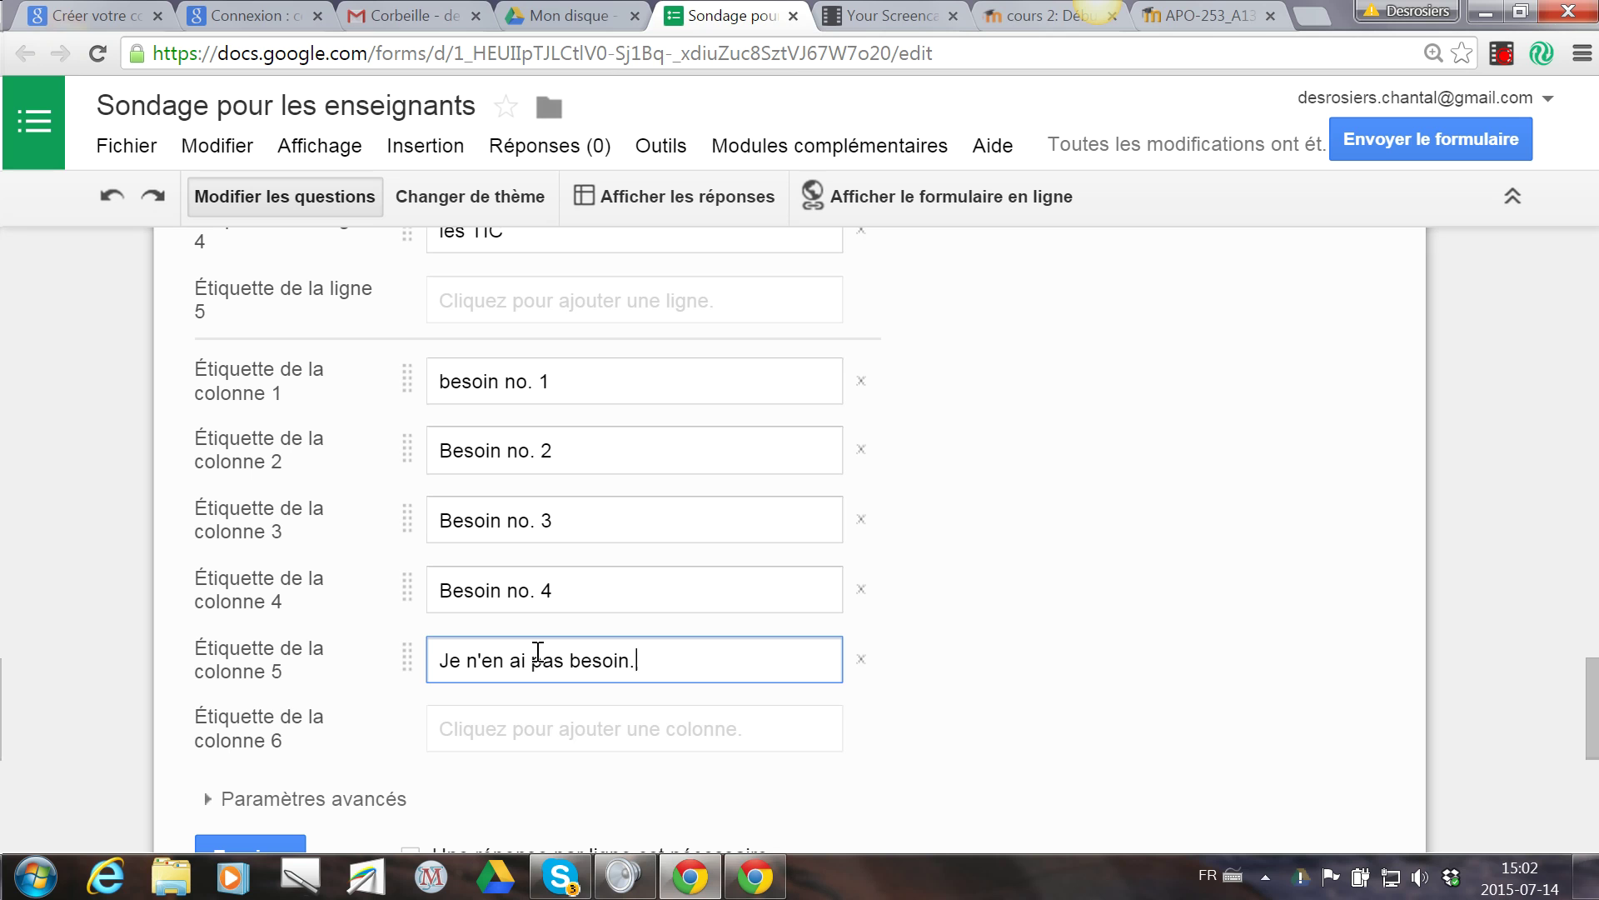
pyautogui.moveTo(437, 380); pyautogui.dragTo(450, 380)
pyautogui.write('B')
# Extend the grid question's help text with "(classer selon vos priorités).".
pyautogui.scroll(5, 454, 383)
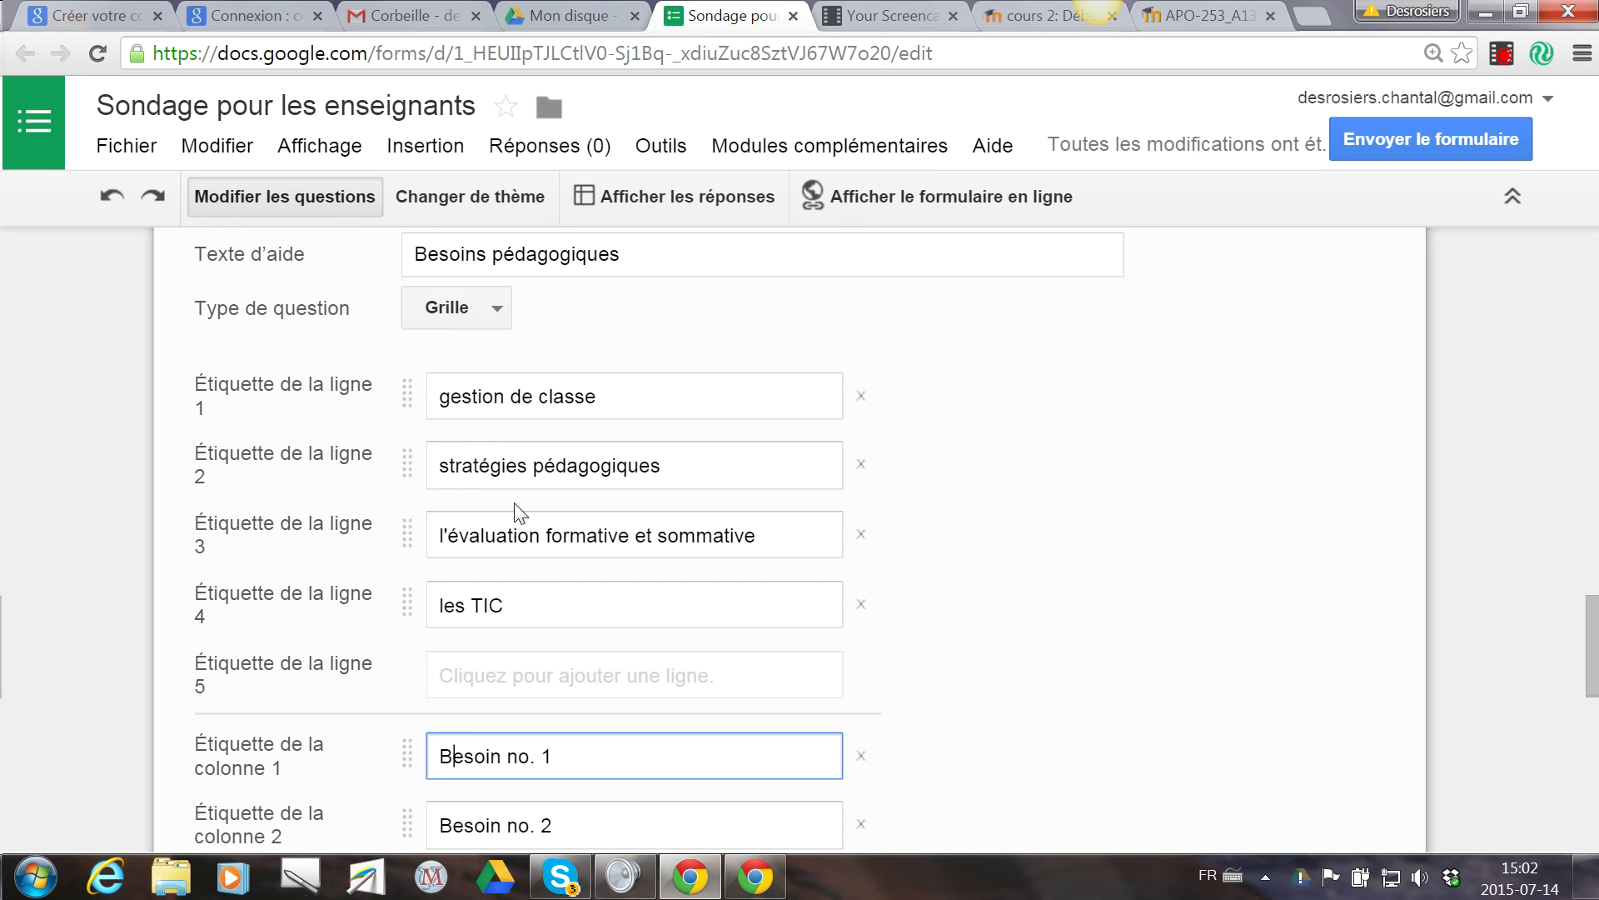
pyautogui.scroll(3, 525, 589)
pyautogui.click(642, 506)
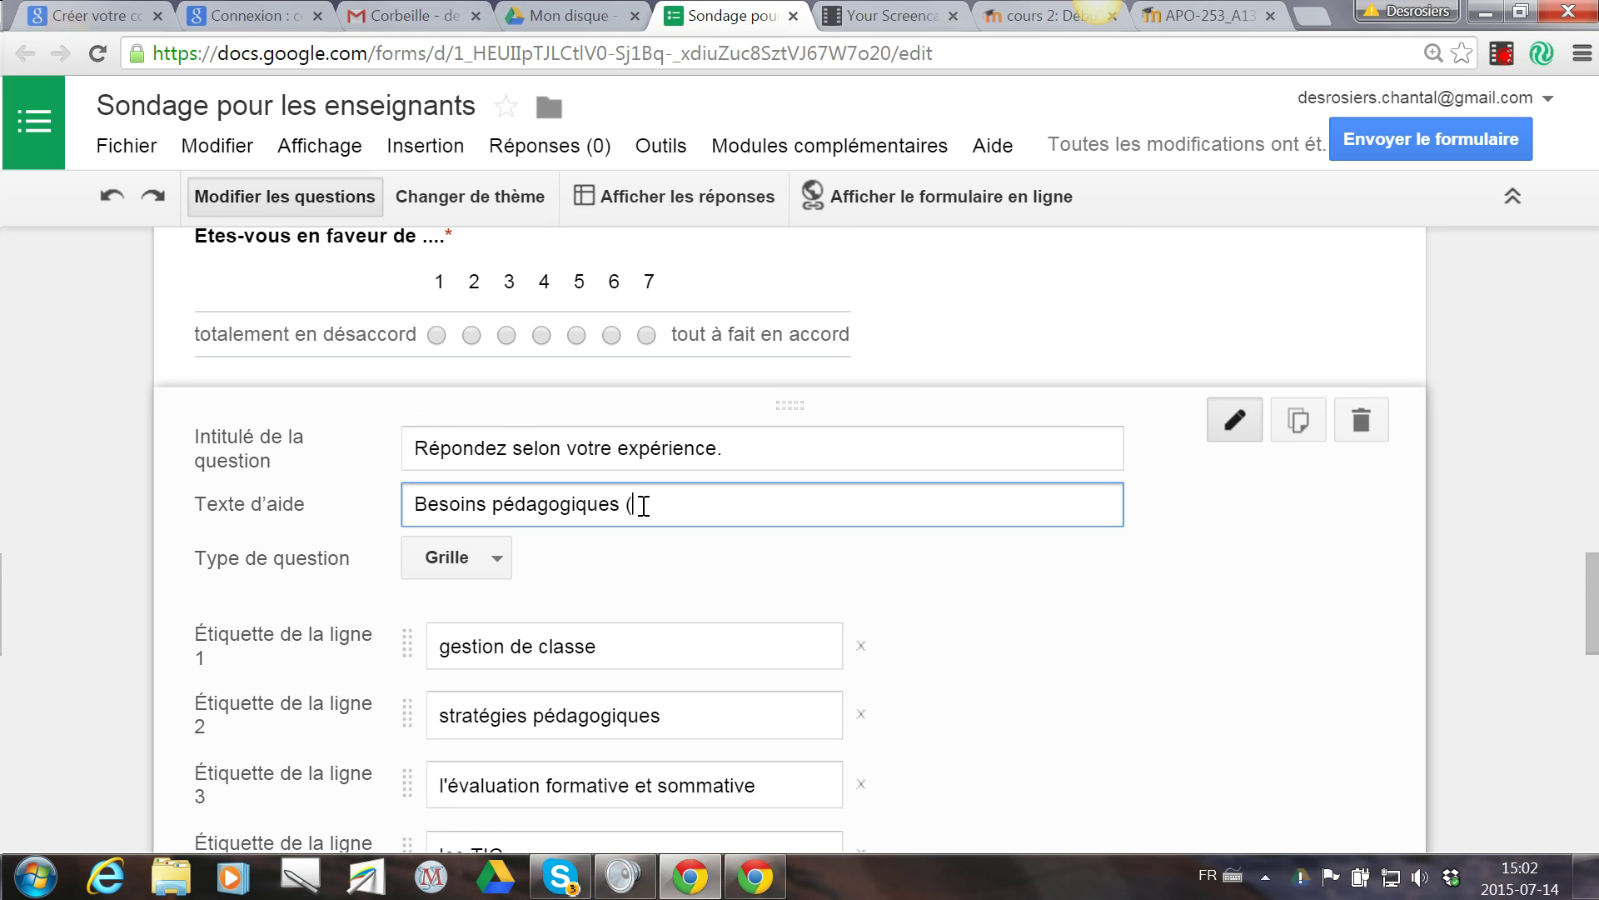
pyautogui.write('(classer selon vos vb')
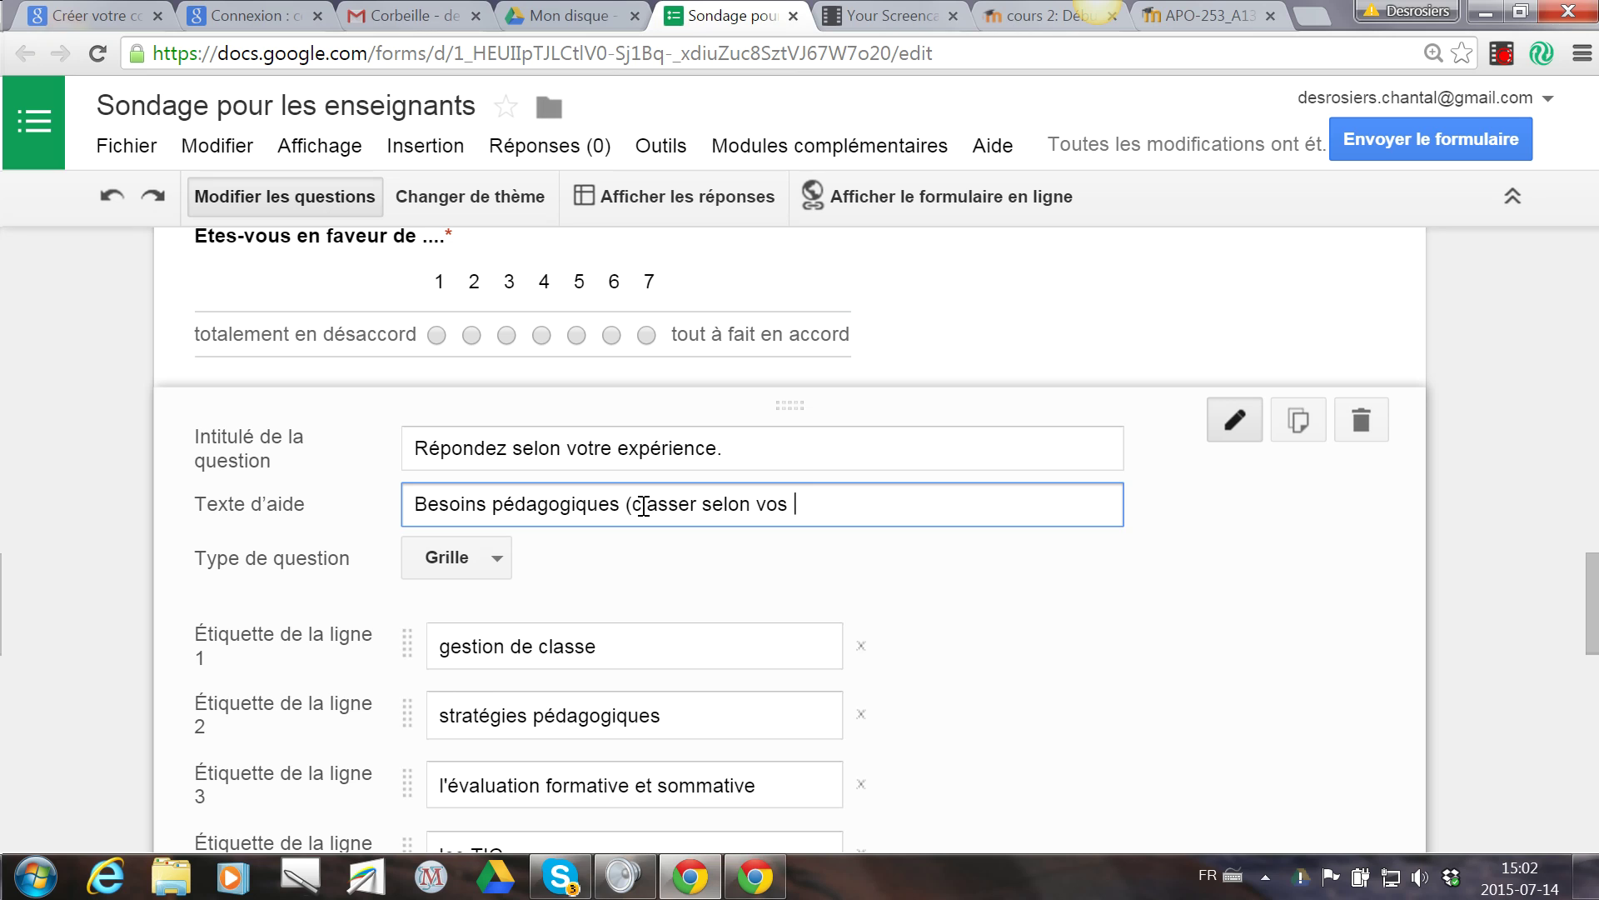
pyautogui.write('iorités).')
# Require one answer per row in the grid question and finish editing it.
pyautogui.scroll(-8, 1009, 512)
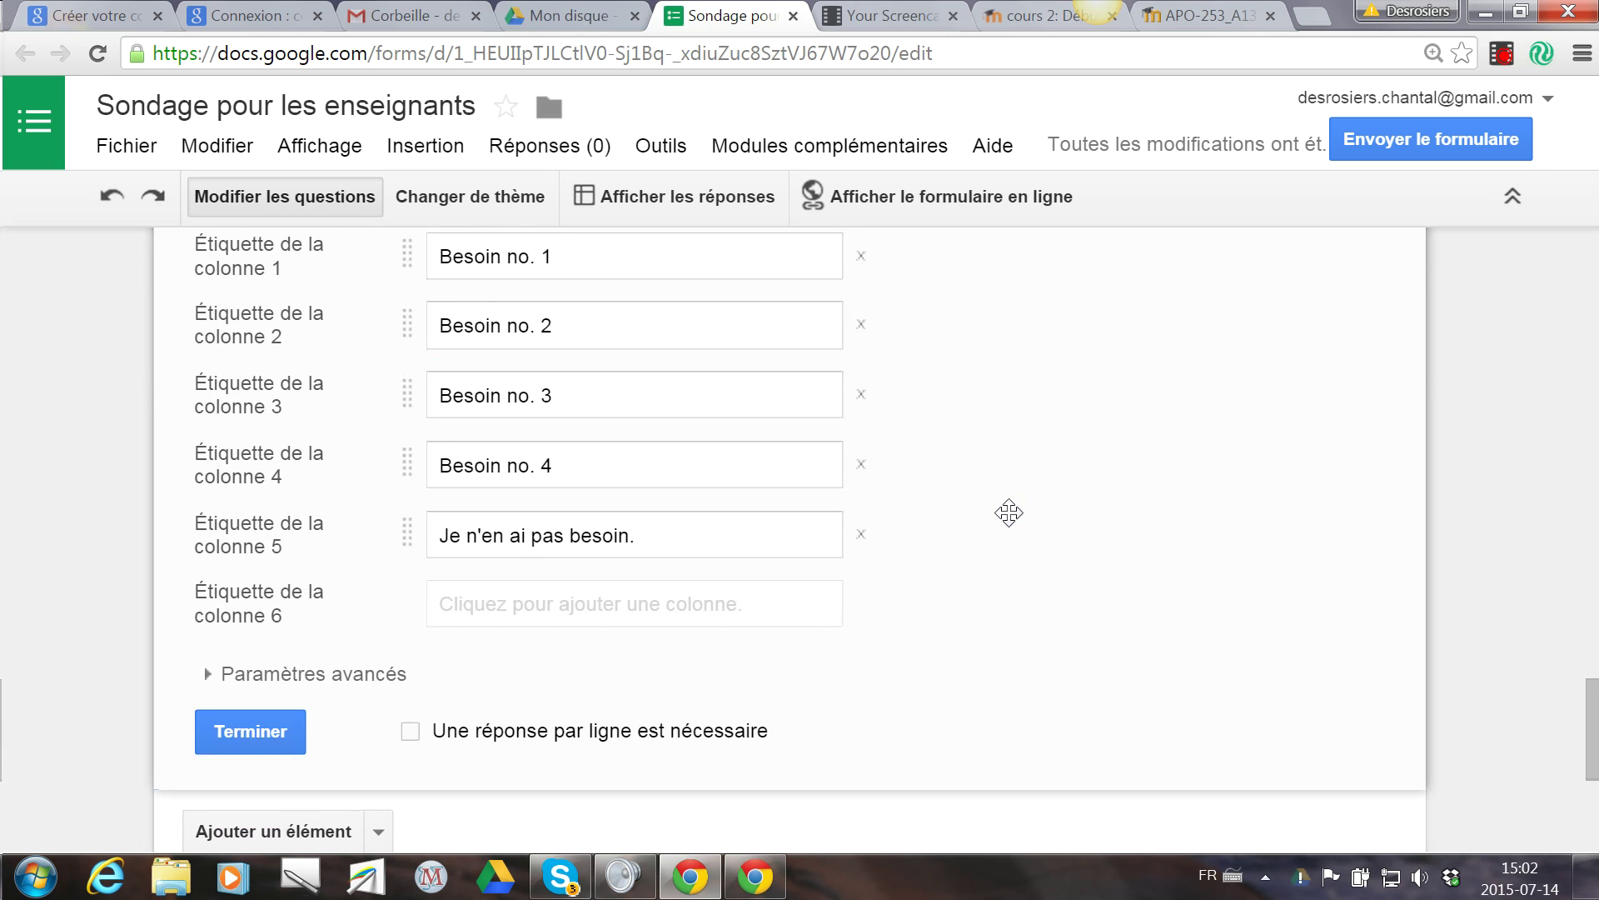
pyautogui.click(411, 733)
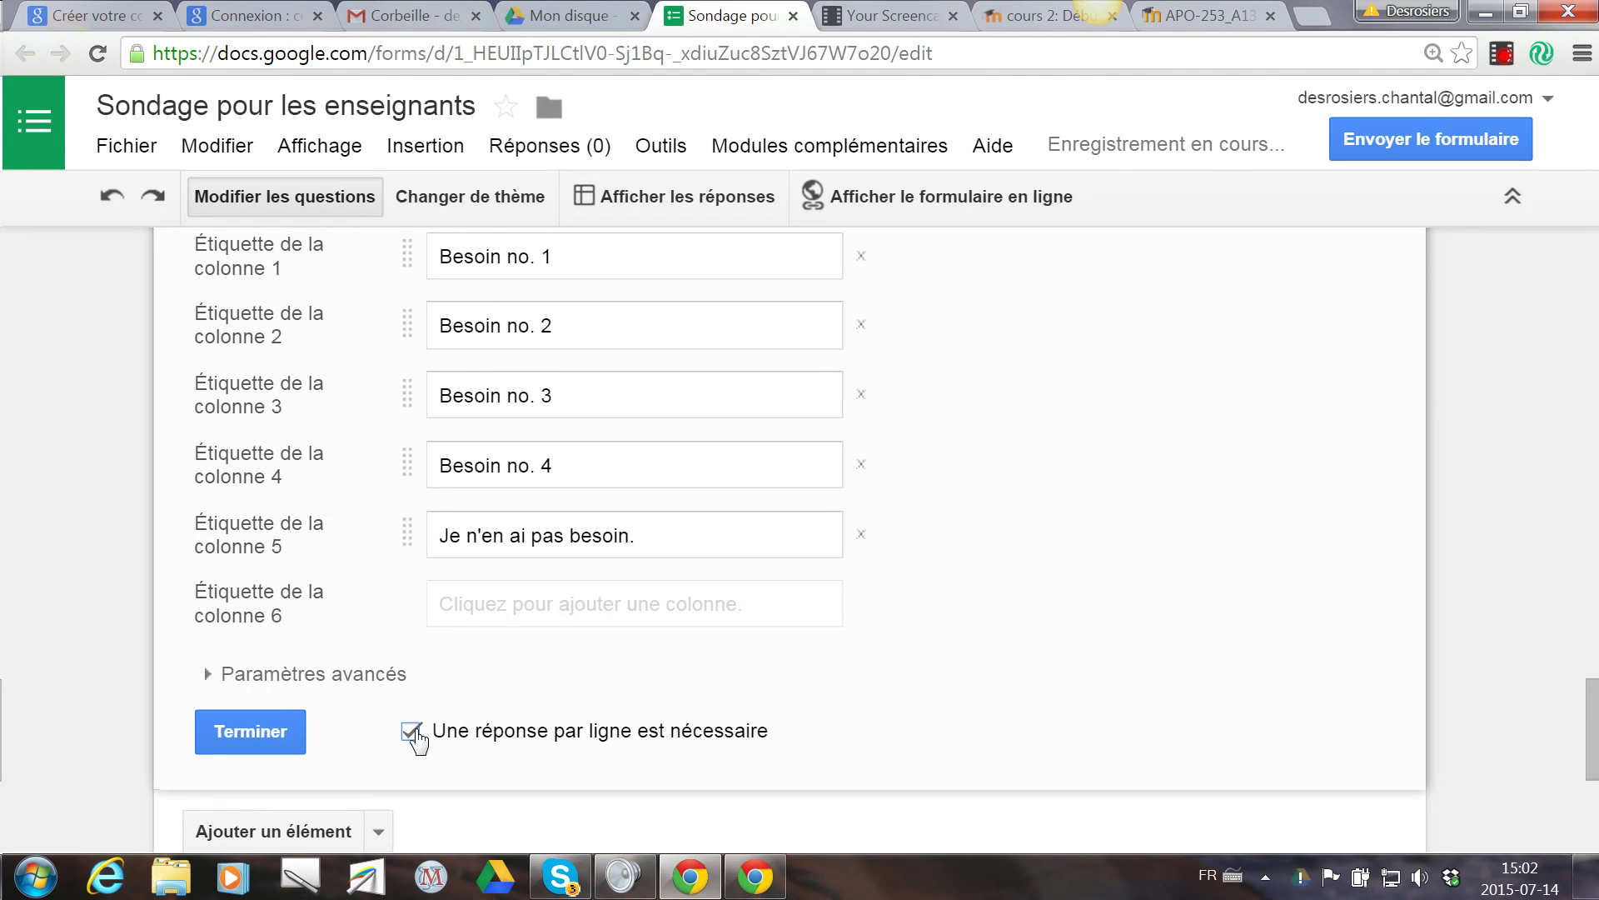
pyautogui.click(244, 725)
pyautogui.scroll(5, 895, 658)
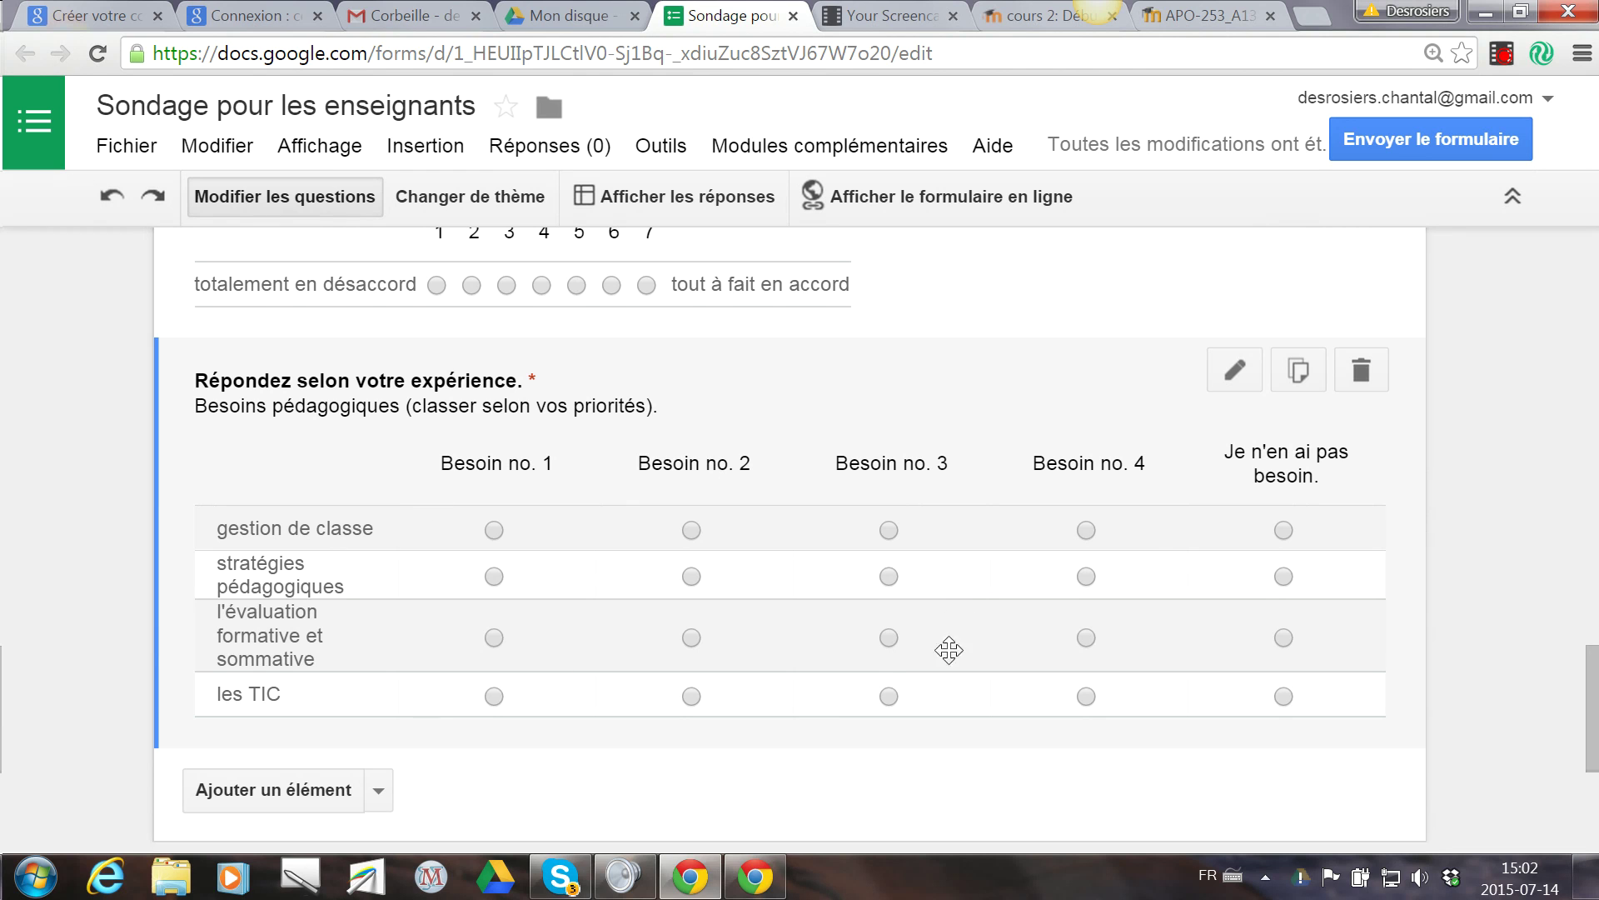
pyautogui.click(497, 542)
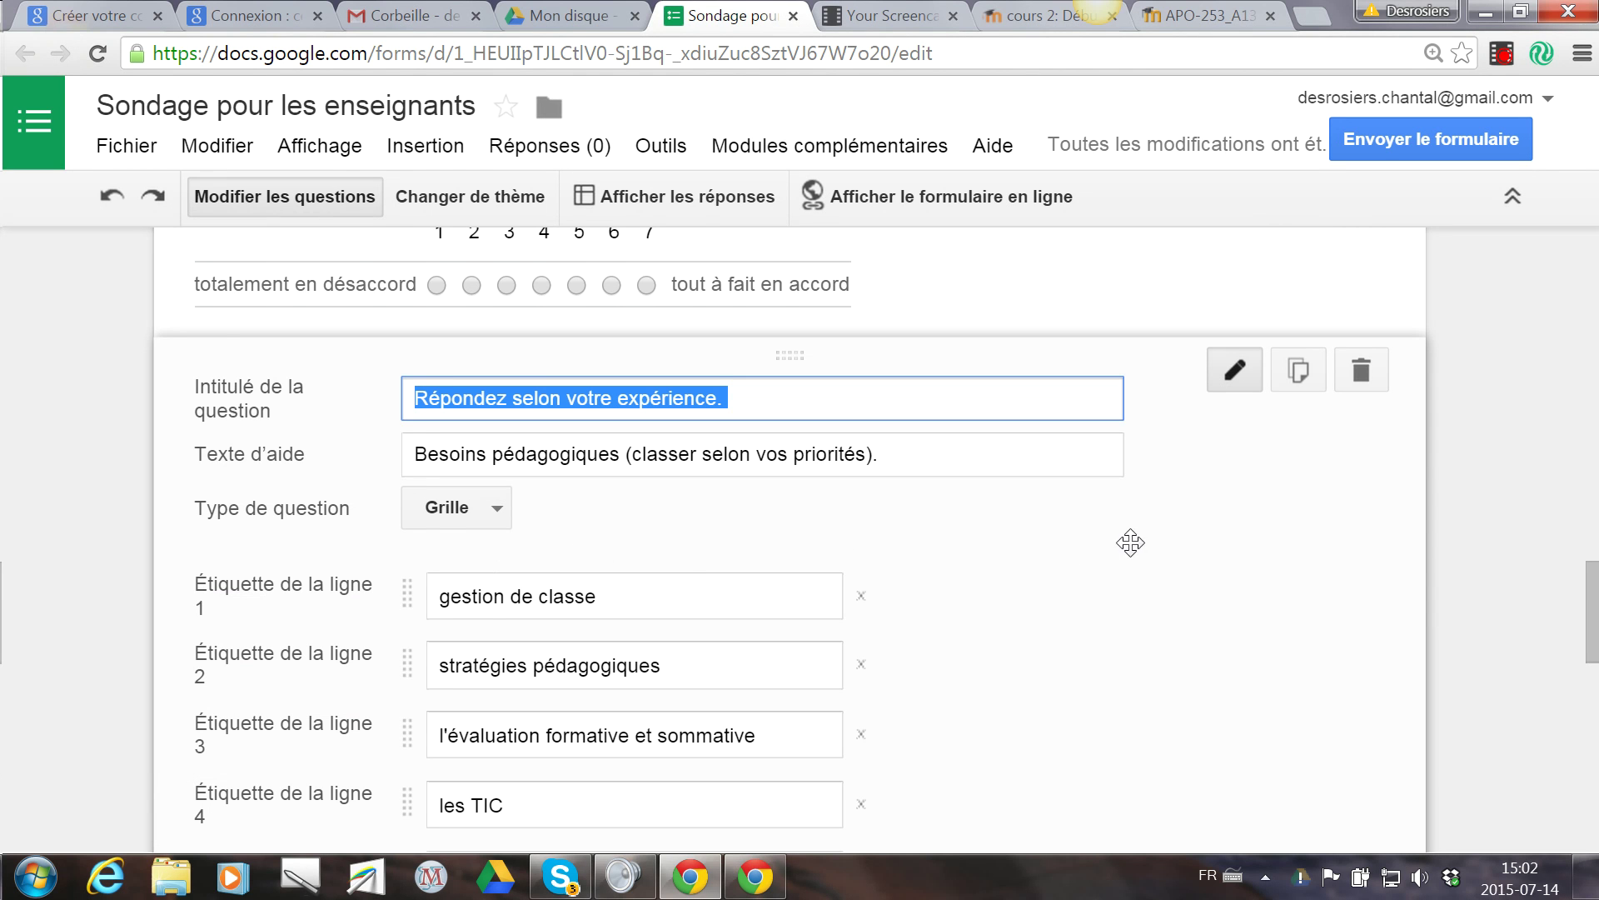
pyautogui.scroll(-12, 1125, 545)
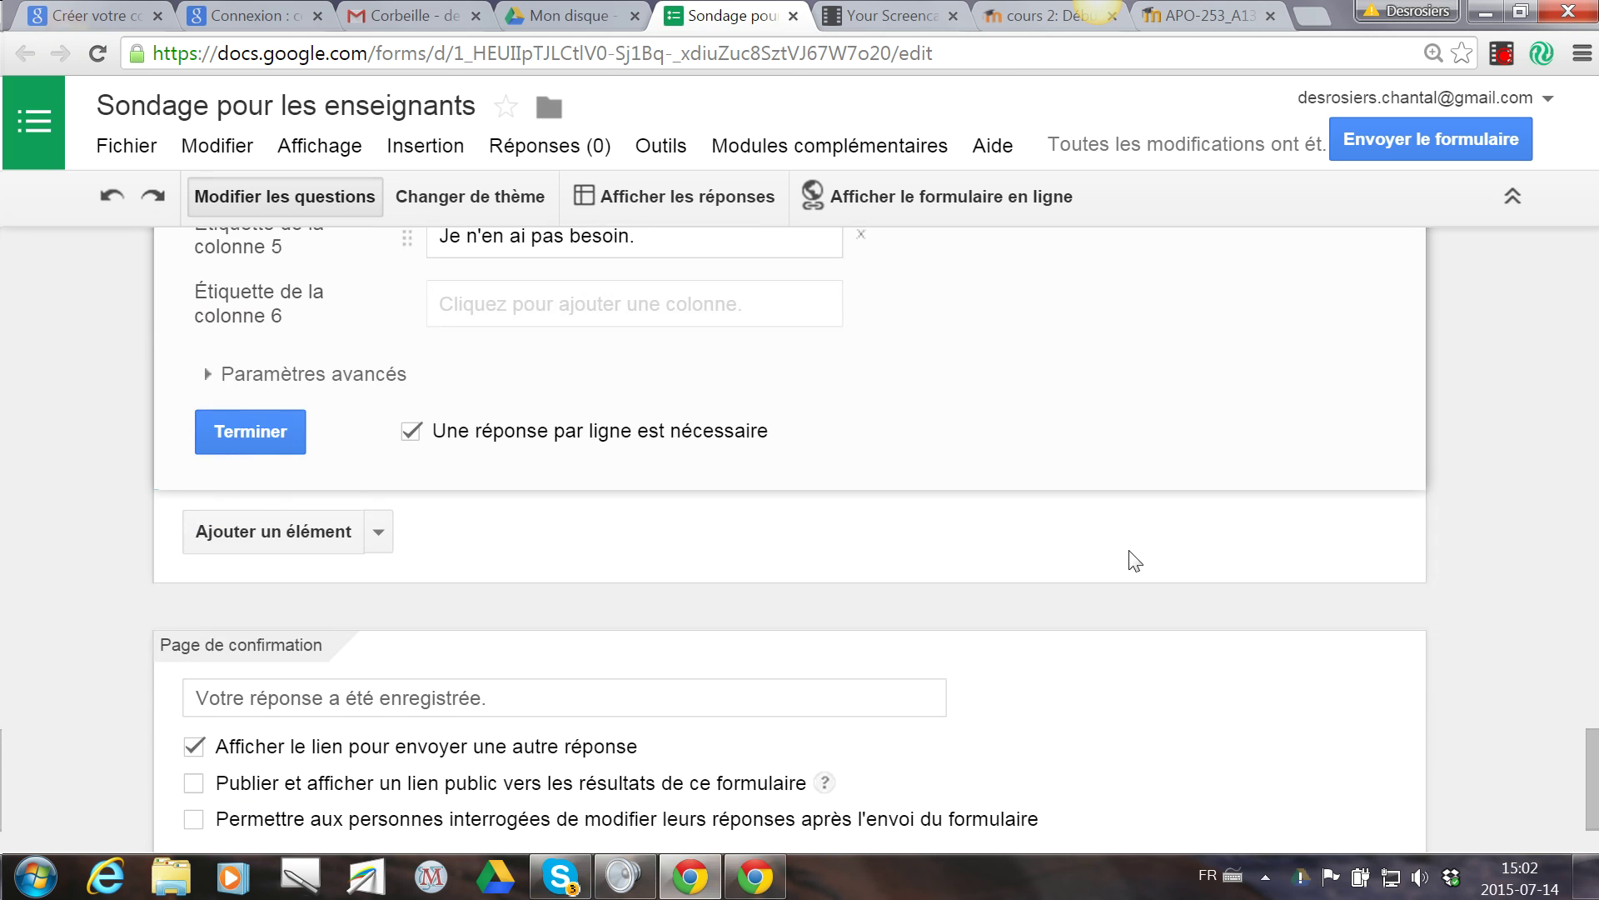
pyautogui.click(253, 442)
pyautogui.scroll(3, 930, 362)
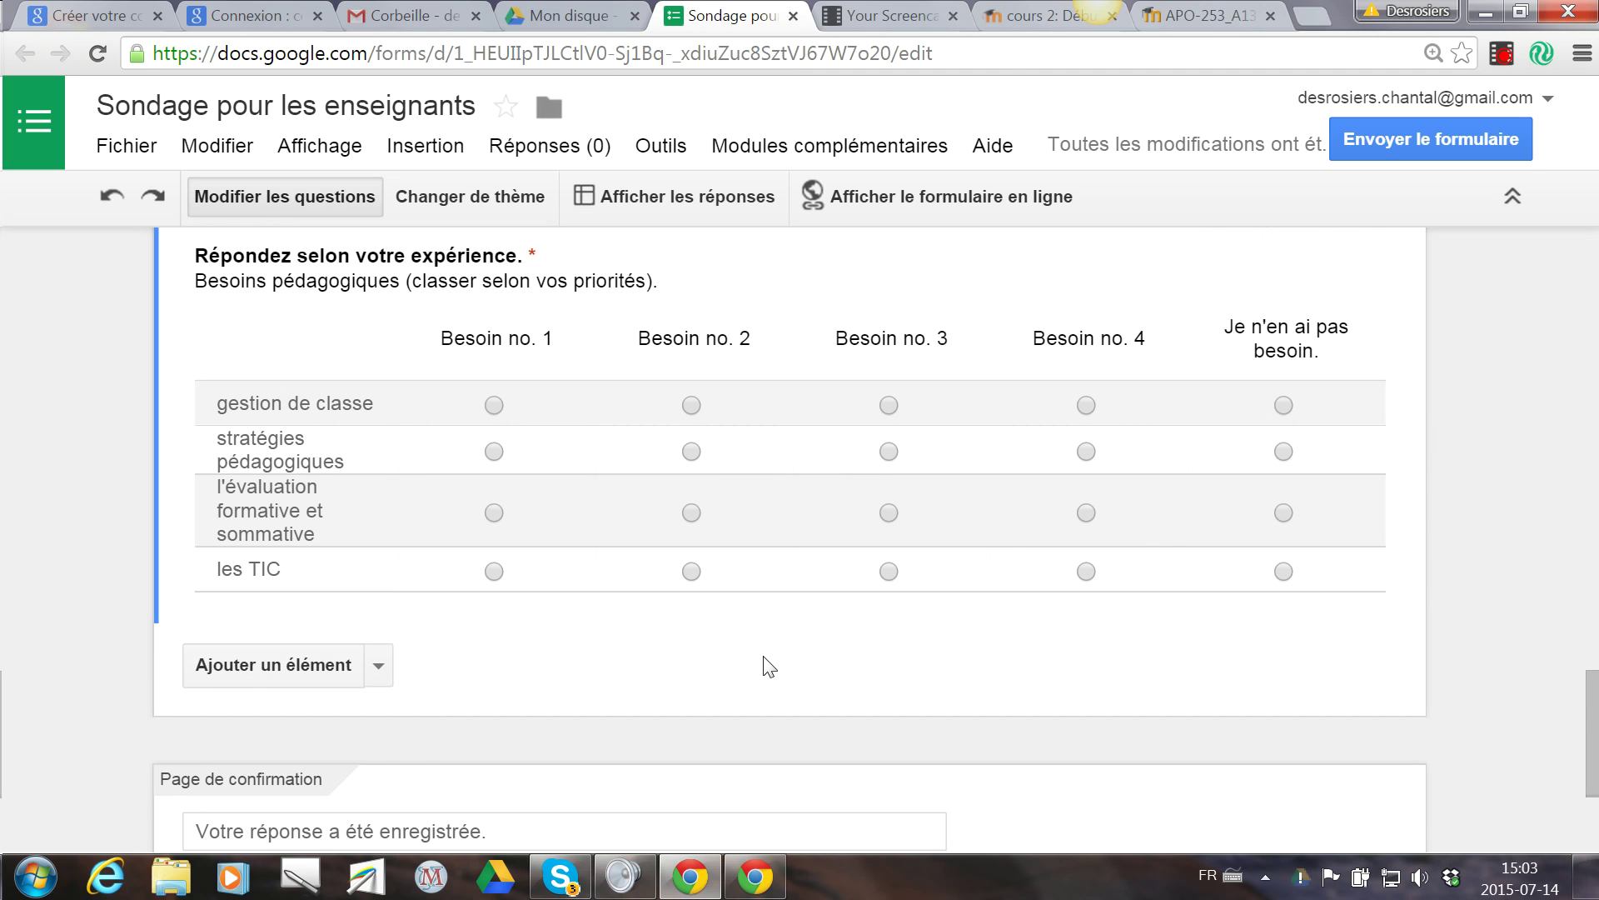
pyautogui.scroll(-3, 766, 666)
pyautogui.scroll(2, 767, 664)
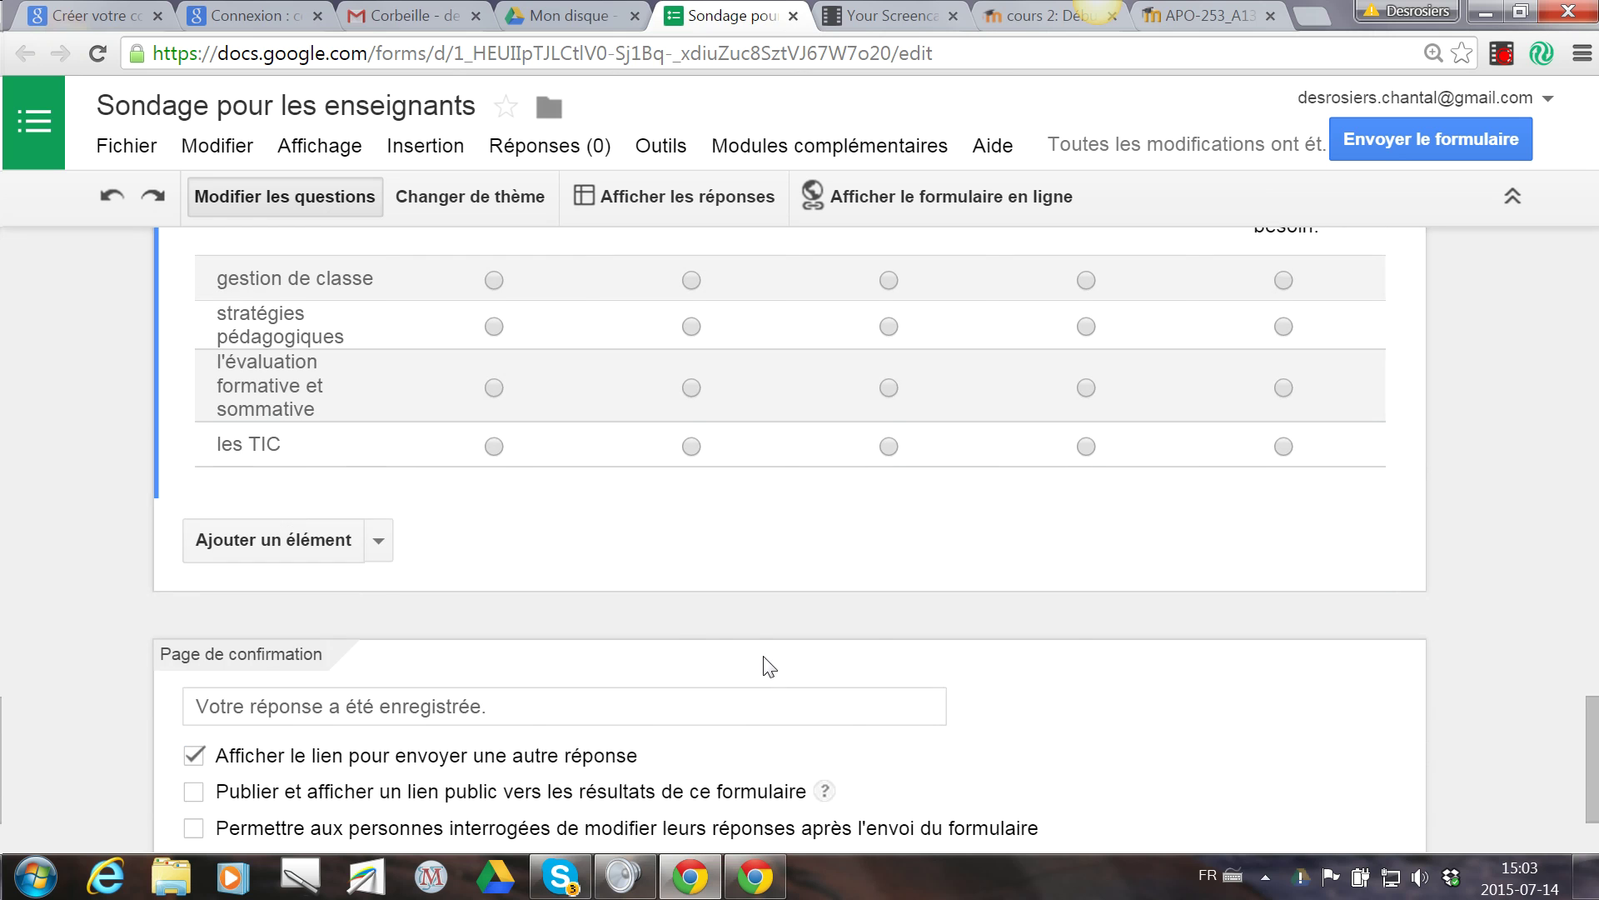
pyautogui.scroll(2, 732, 611)
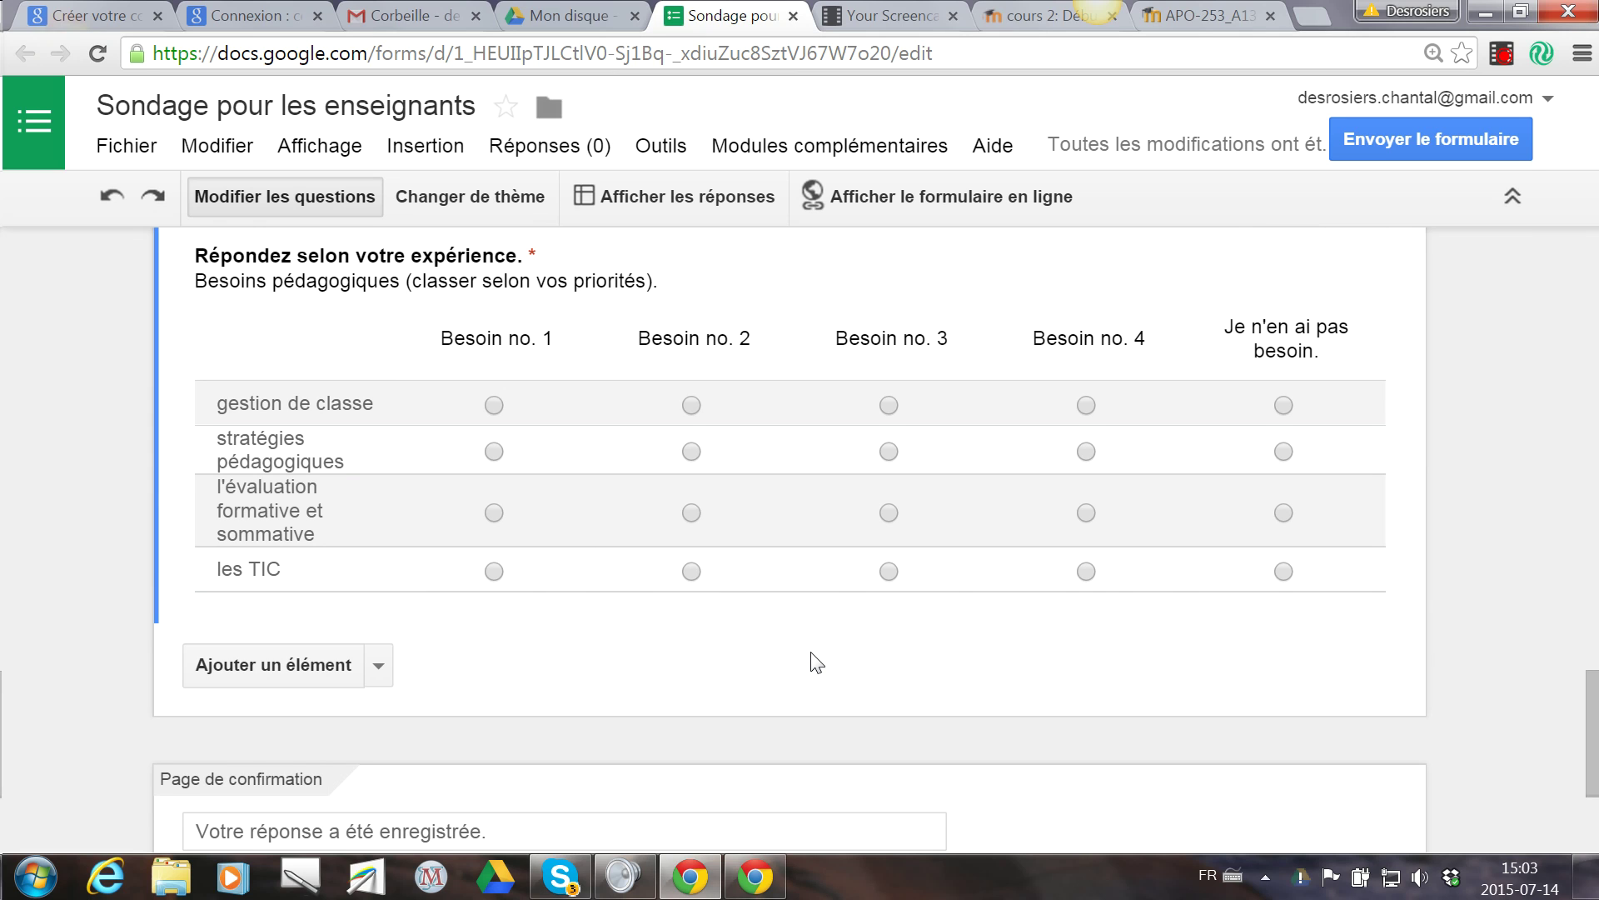
pyautogui.scroll(3, 783, 649)
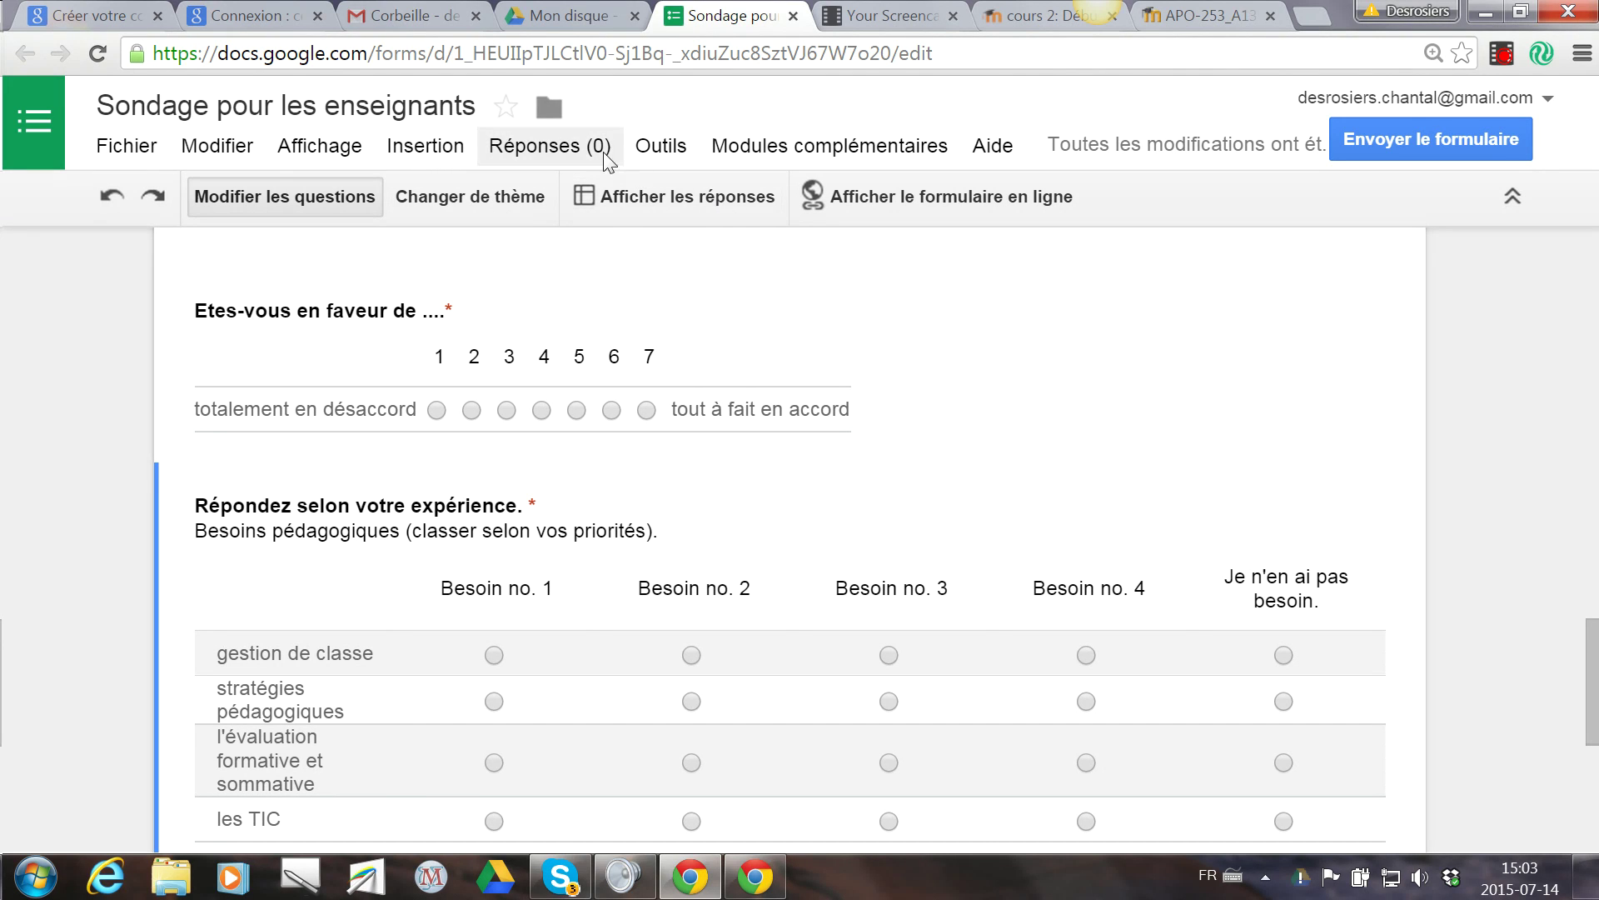
# Stop accepting responses for the survey and turn response acceptance back on.
pyautogui.click(566, 148)
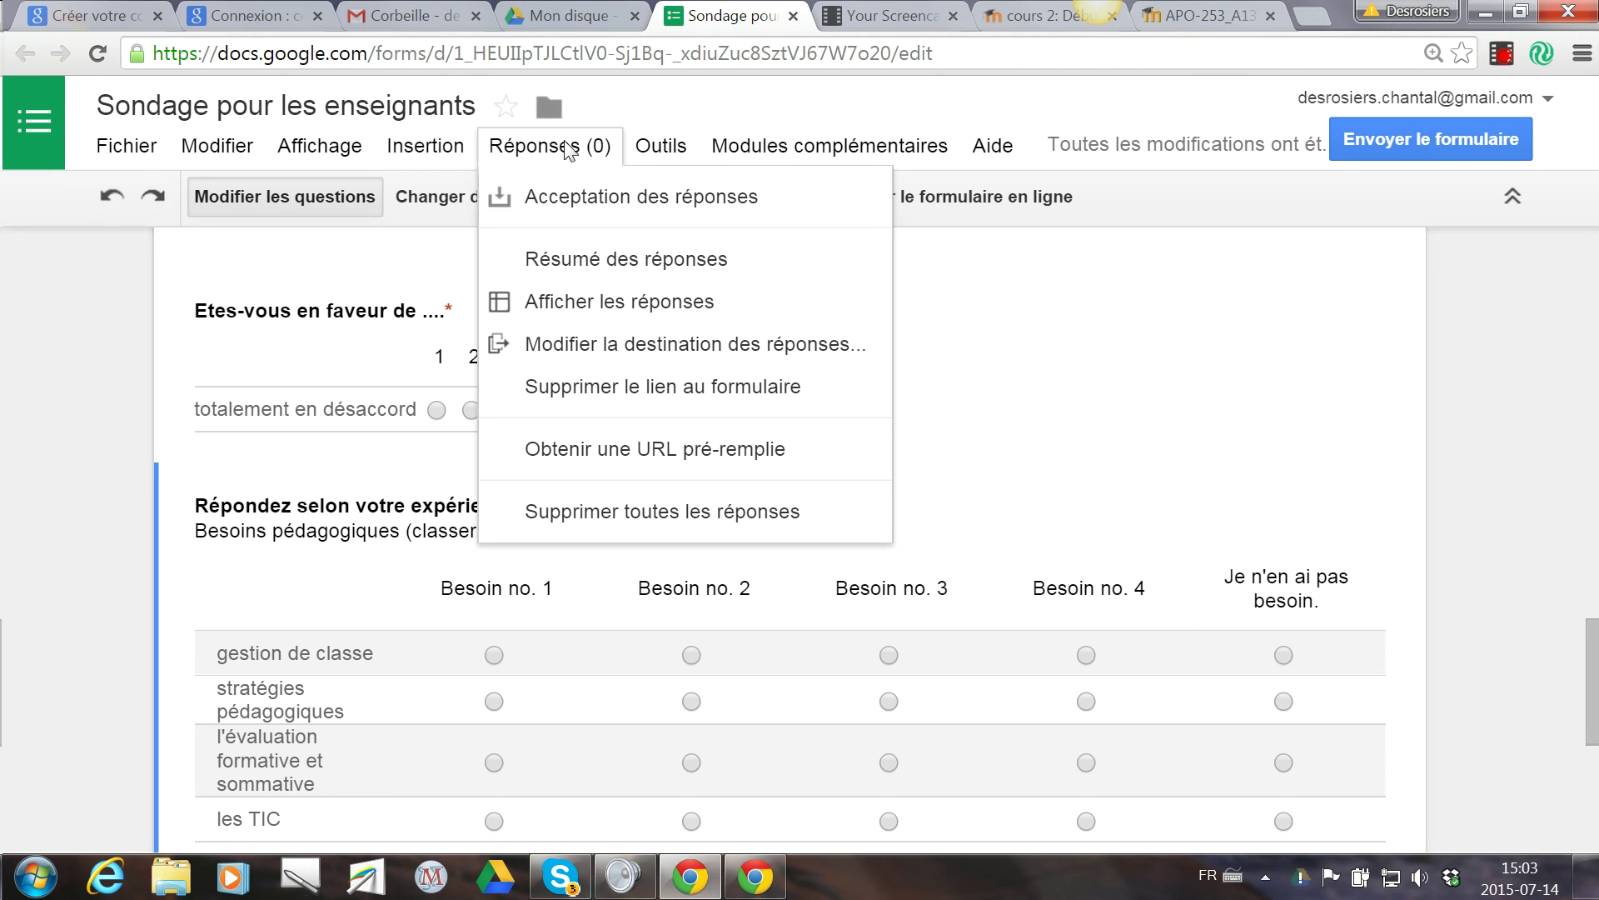
pyautogui.click(573, 199)
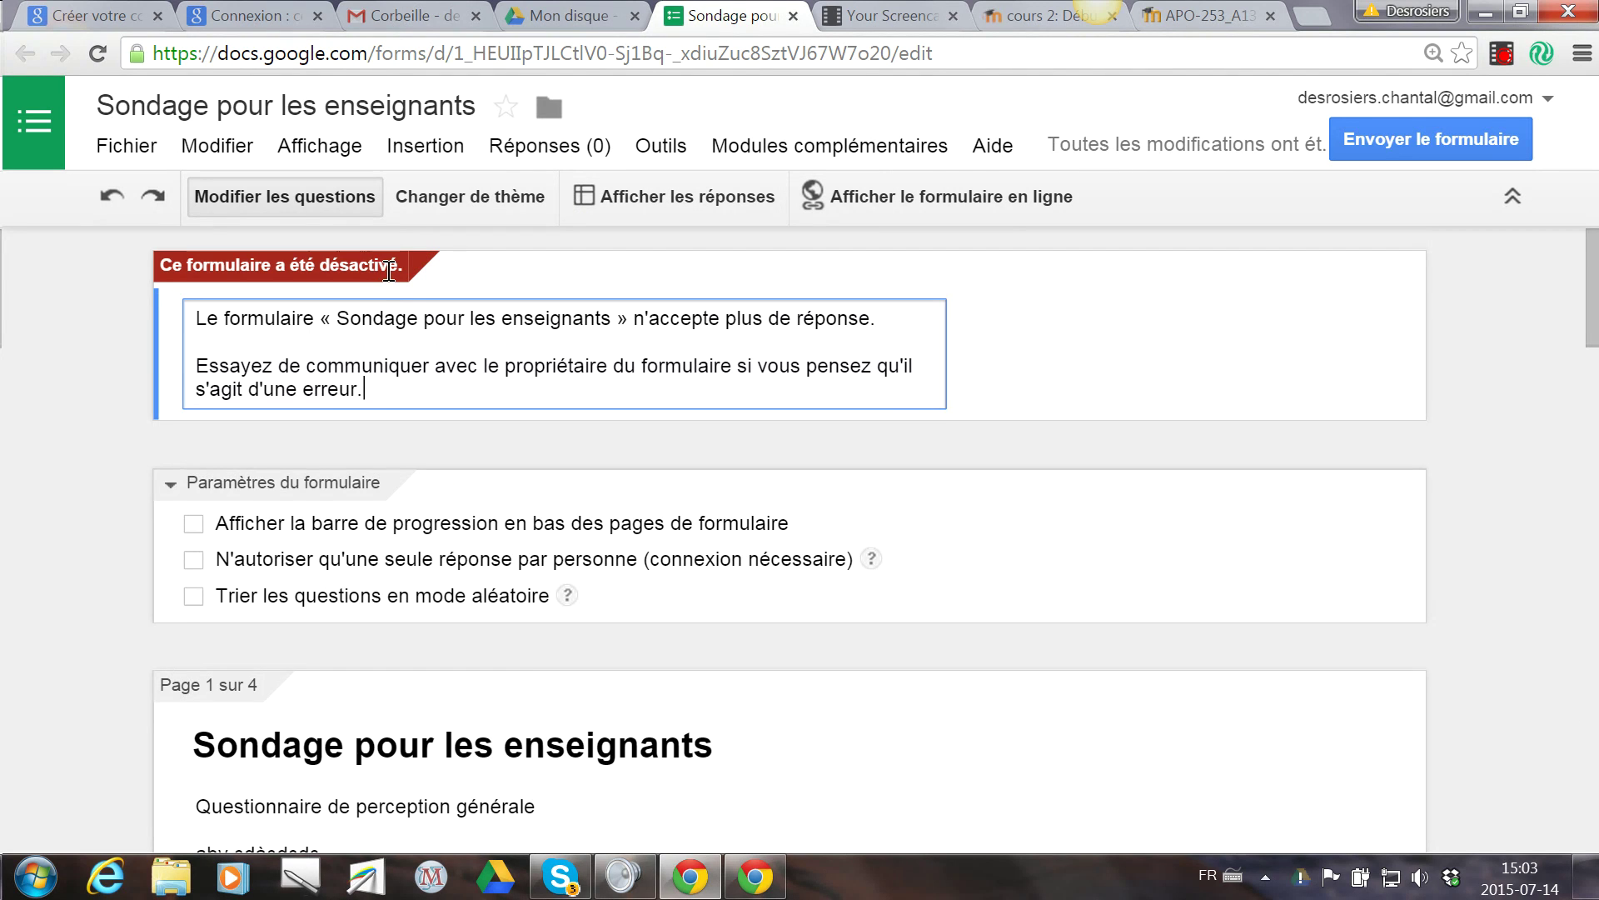
pyautogui.click(560, 148)
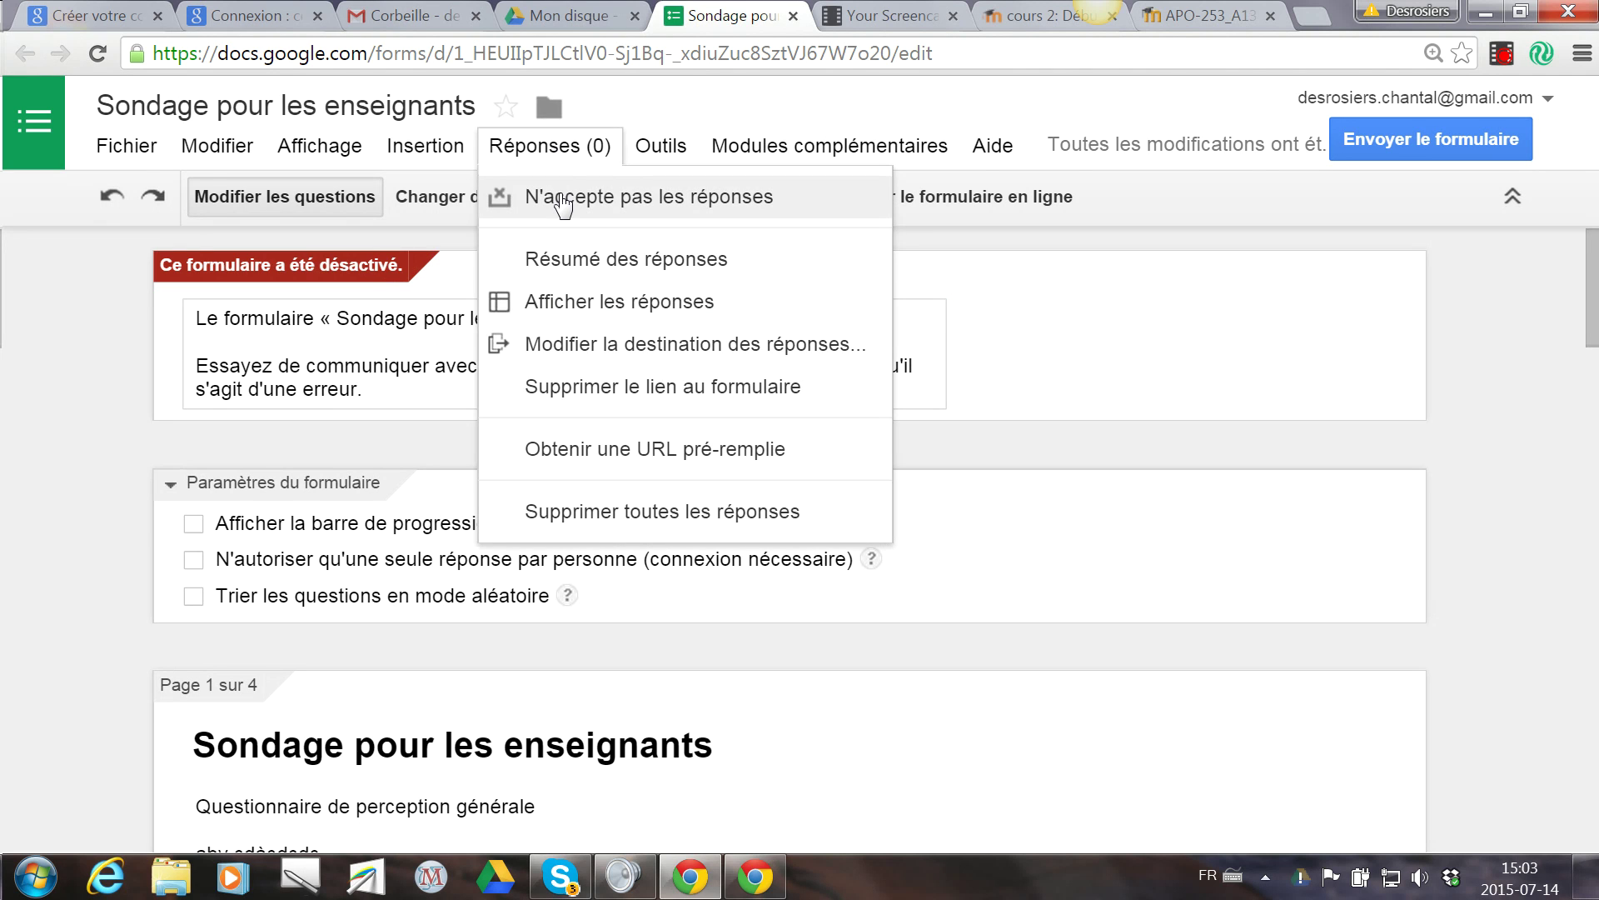
pyautogui.click(566, 200)
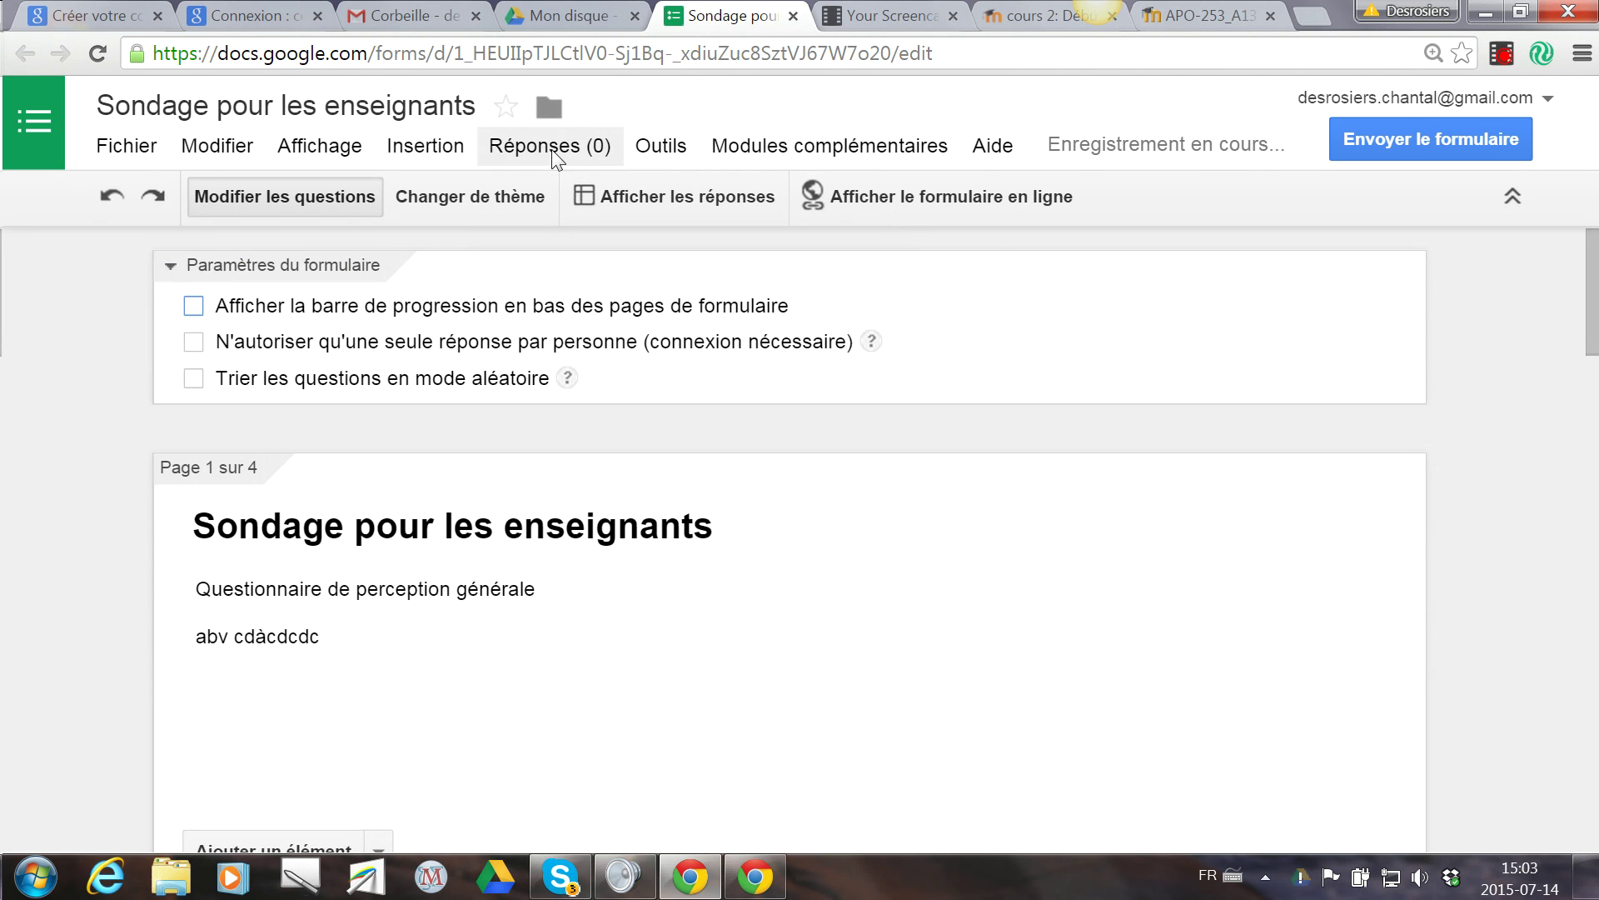
# Open the live form and answer the required department question with "préuniversitaire", continuing to the activities page.
pyautogui.click(975, 214)
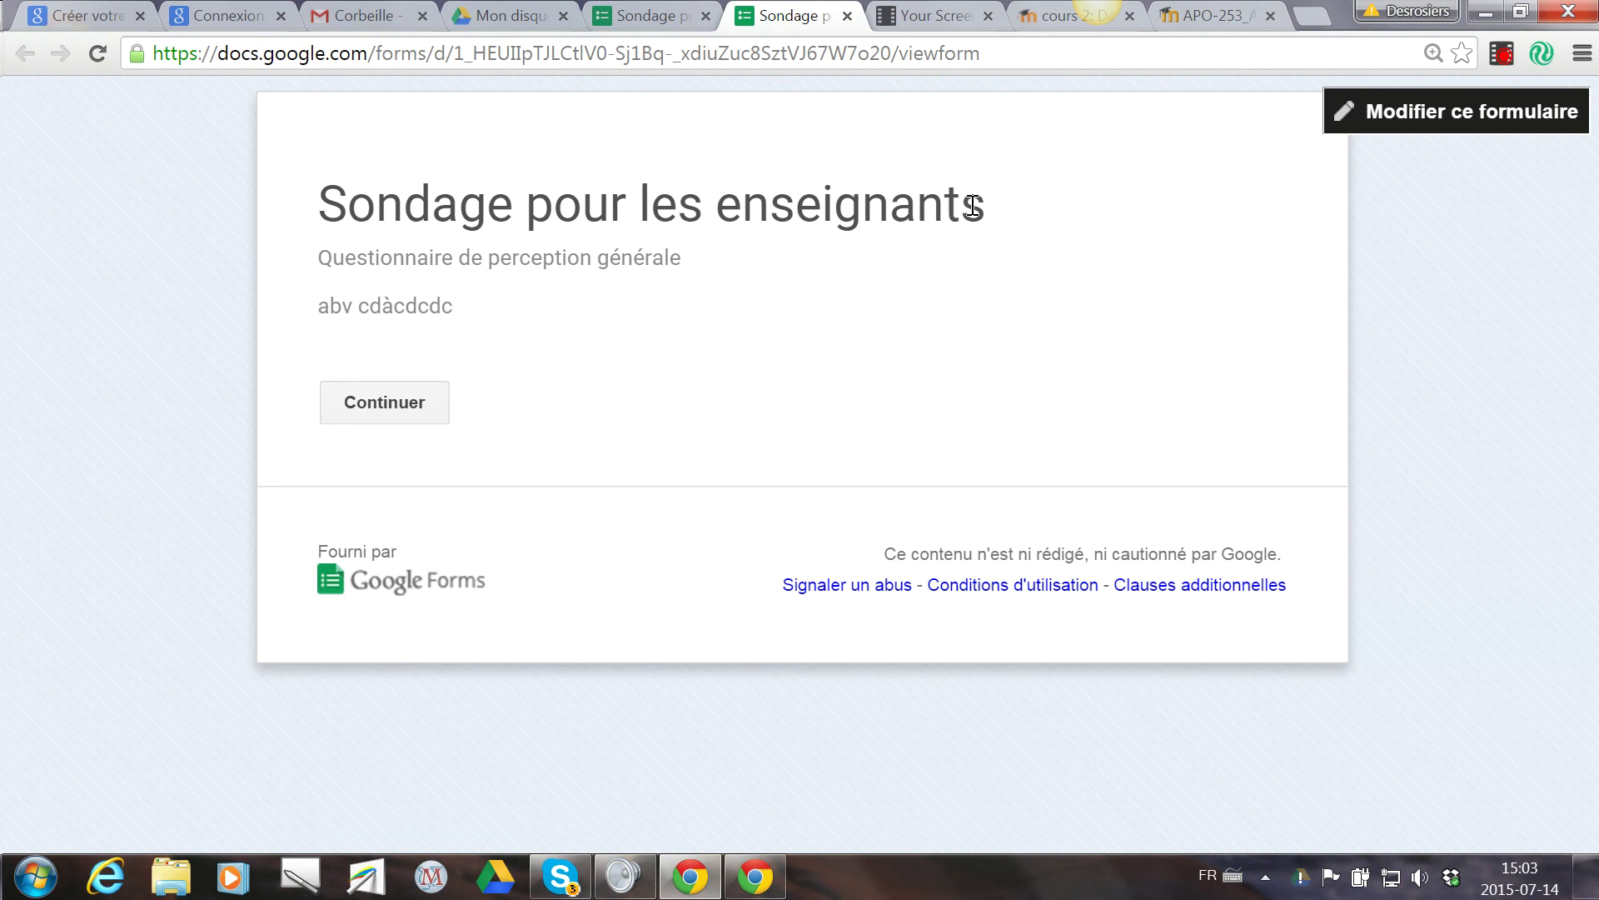
pyautogui.click(413, 402)
pyautogui.scroll(-1, 867, 462)
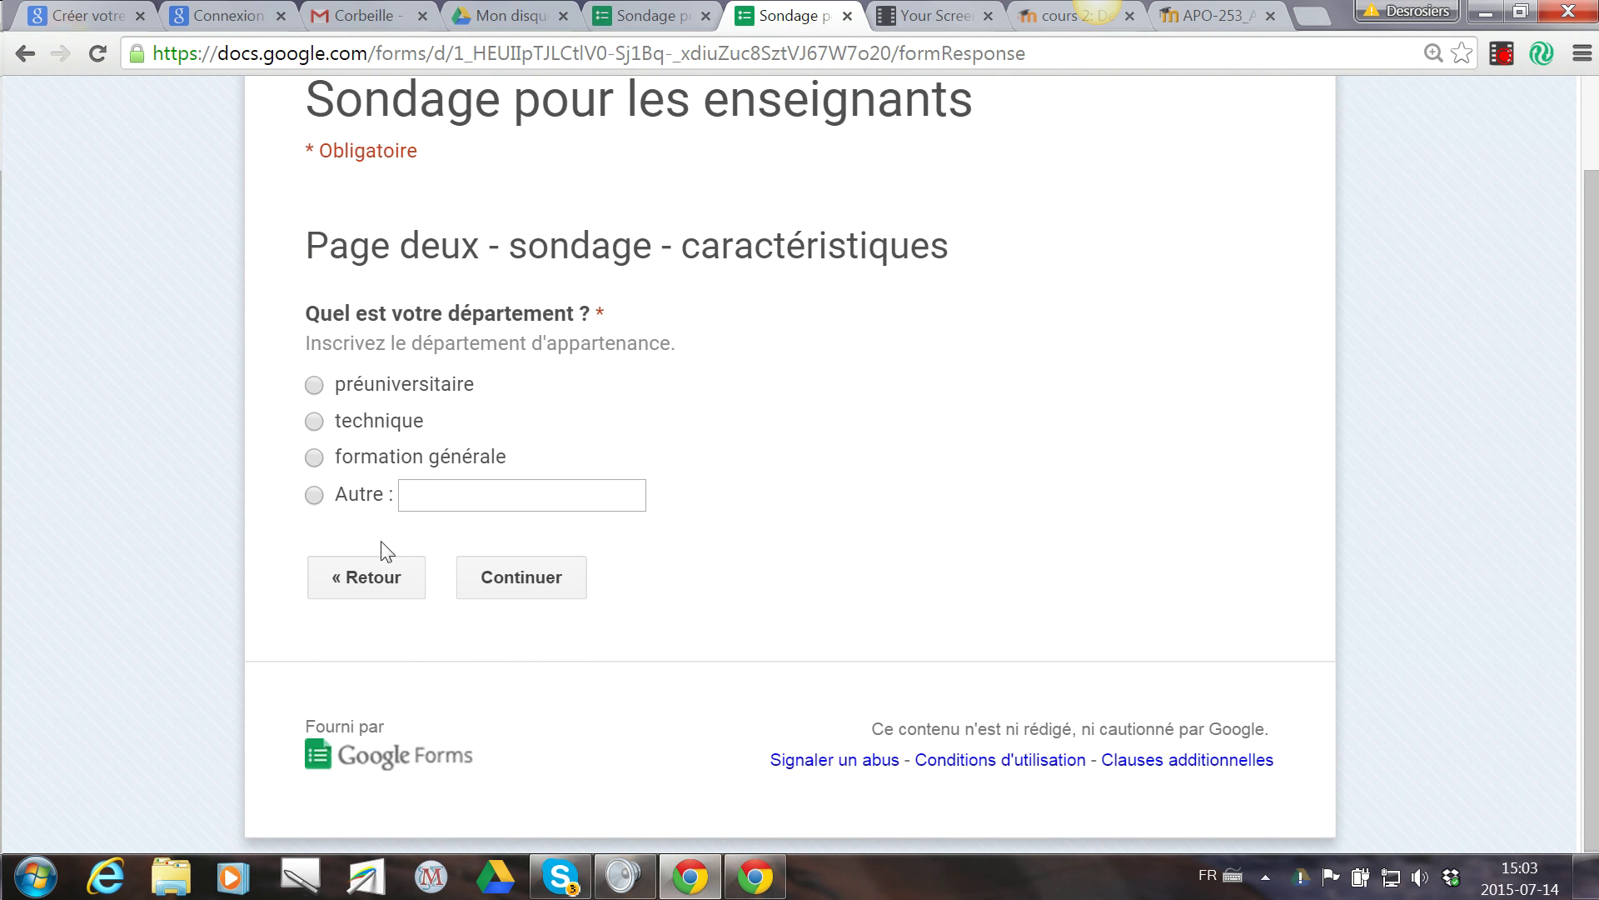
pyautogui.click(511, 577)
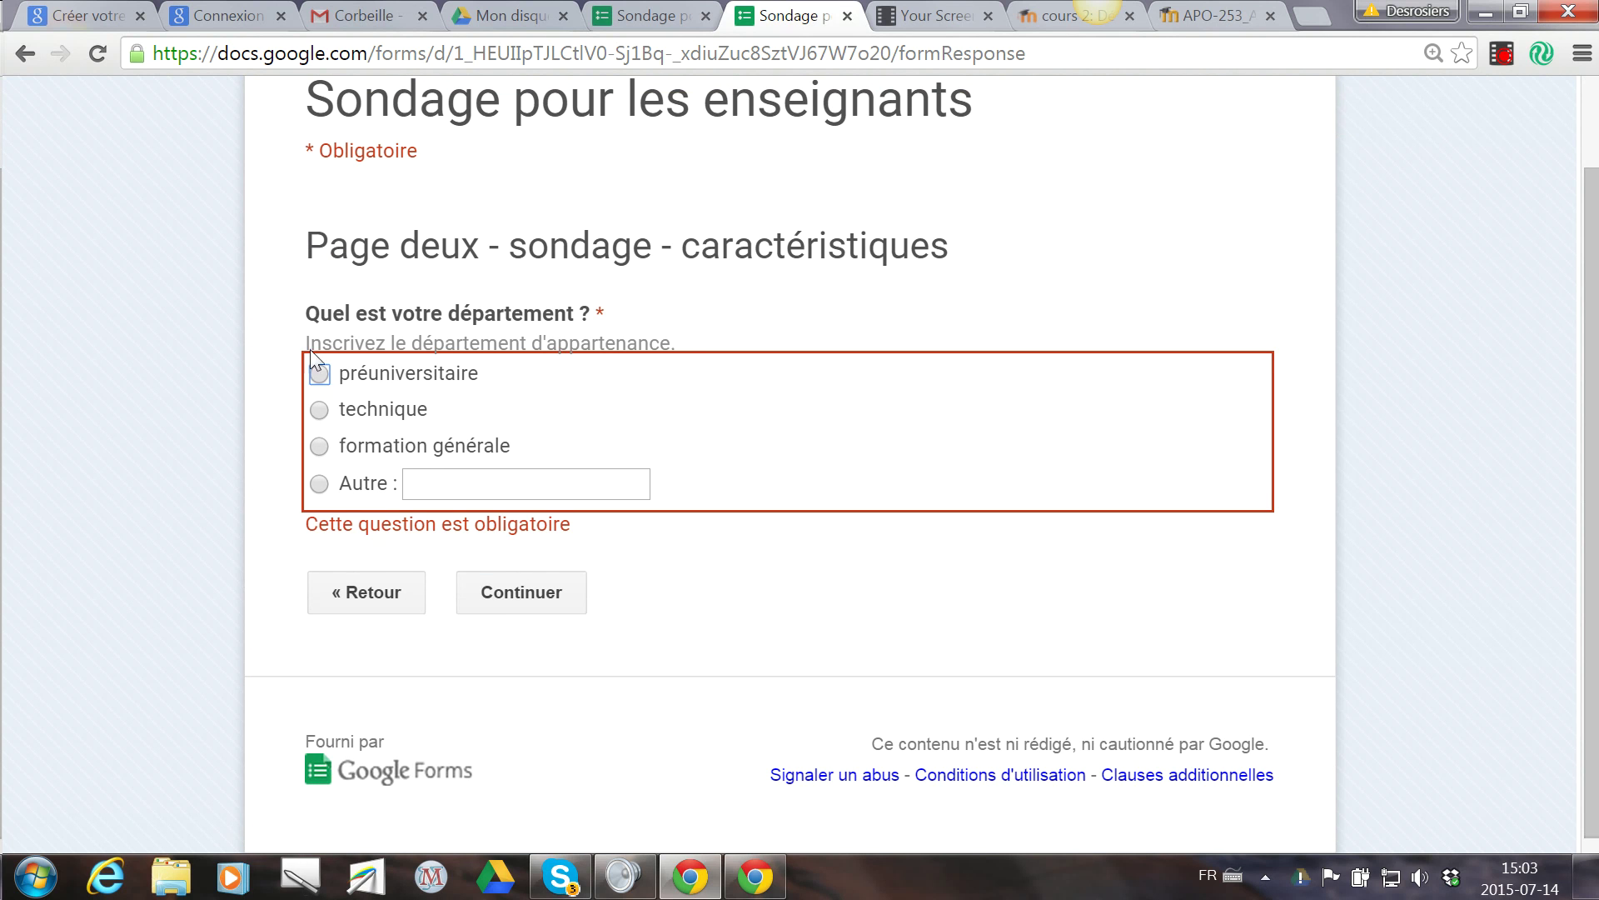
pyautogui.click(319, 374)
pyautogui.click(503, 585)
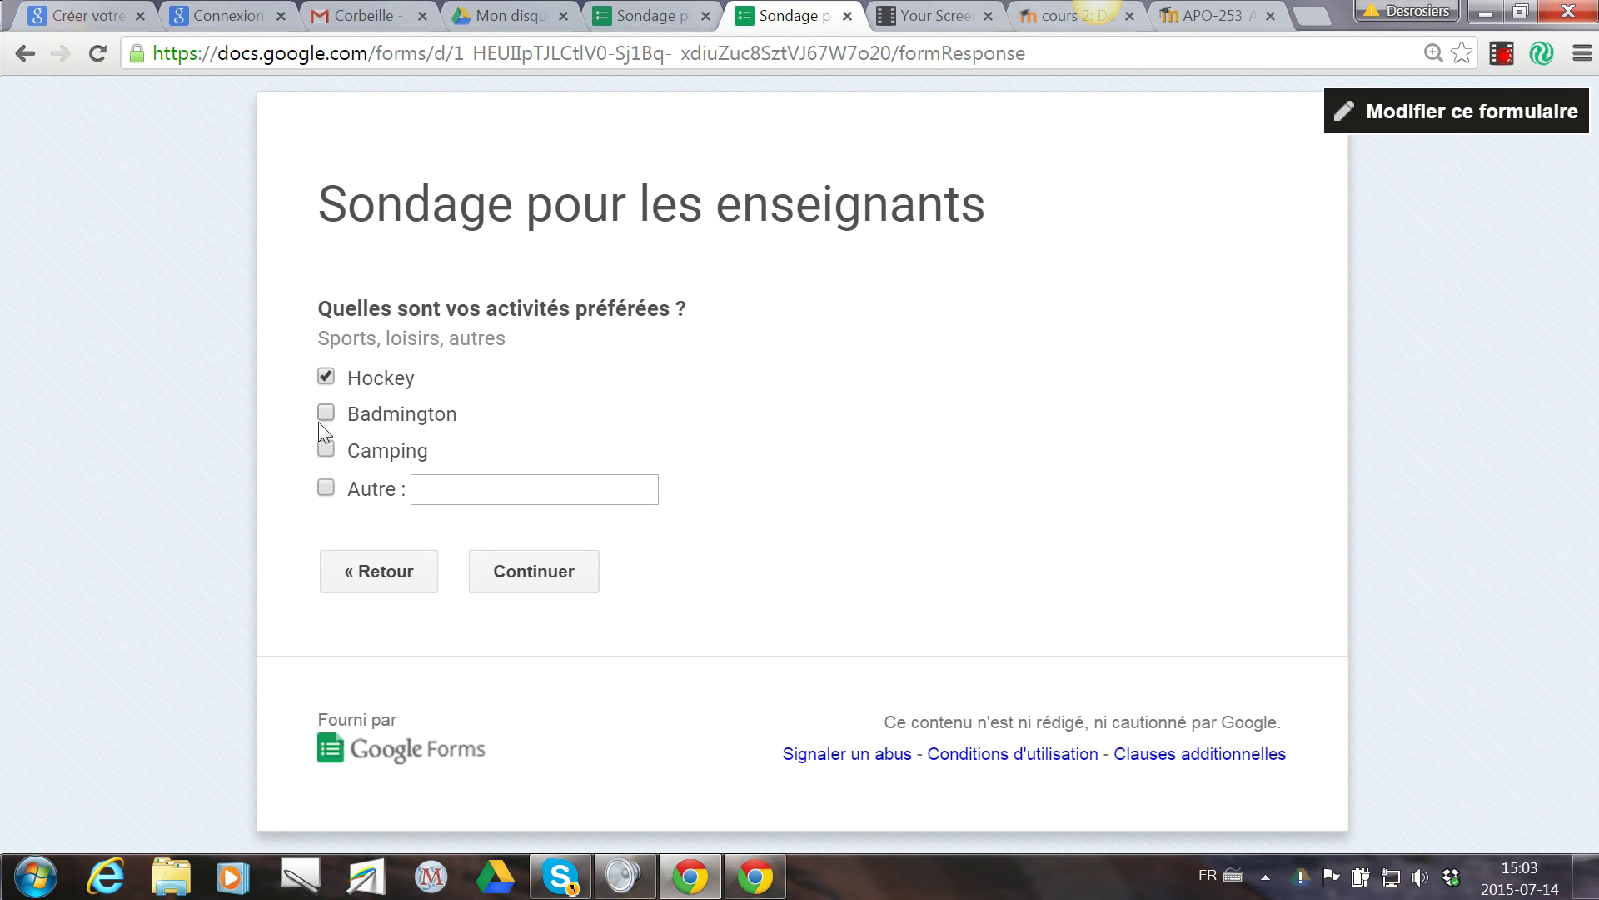
# Choose Hockey and Badmington as preferred activities and rate "Etes-vous en faveur de ...." as 5.
pyautogui.click(326, 413)
pyautogui.click(523, 579)
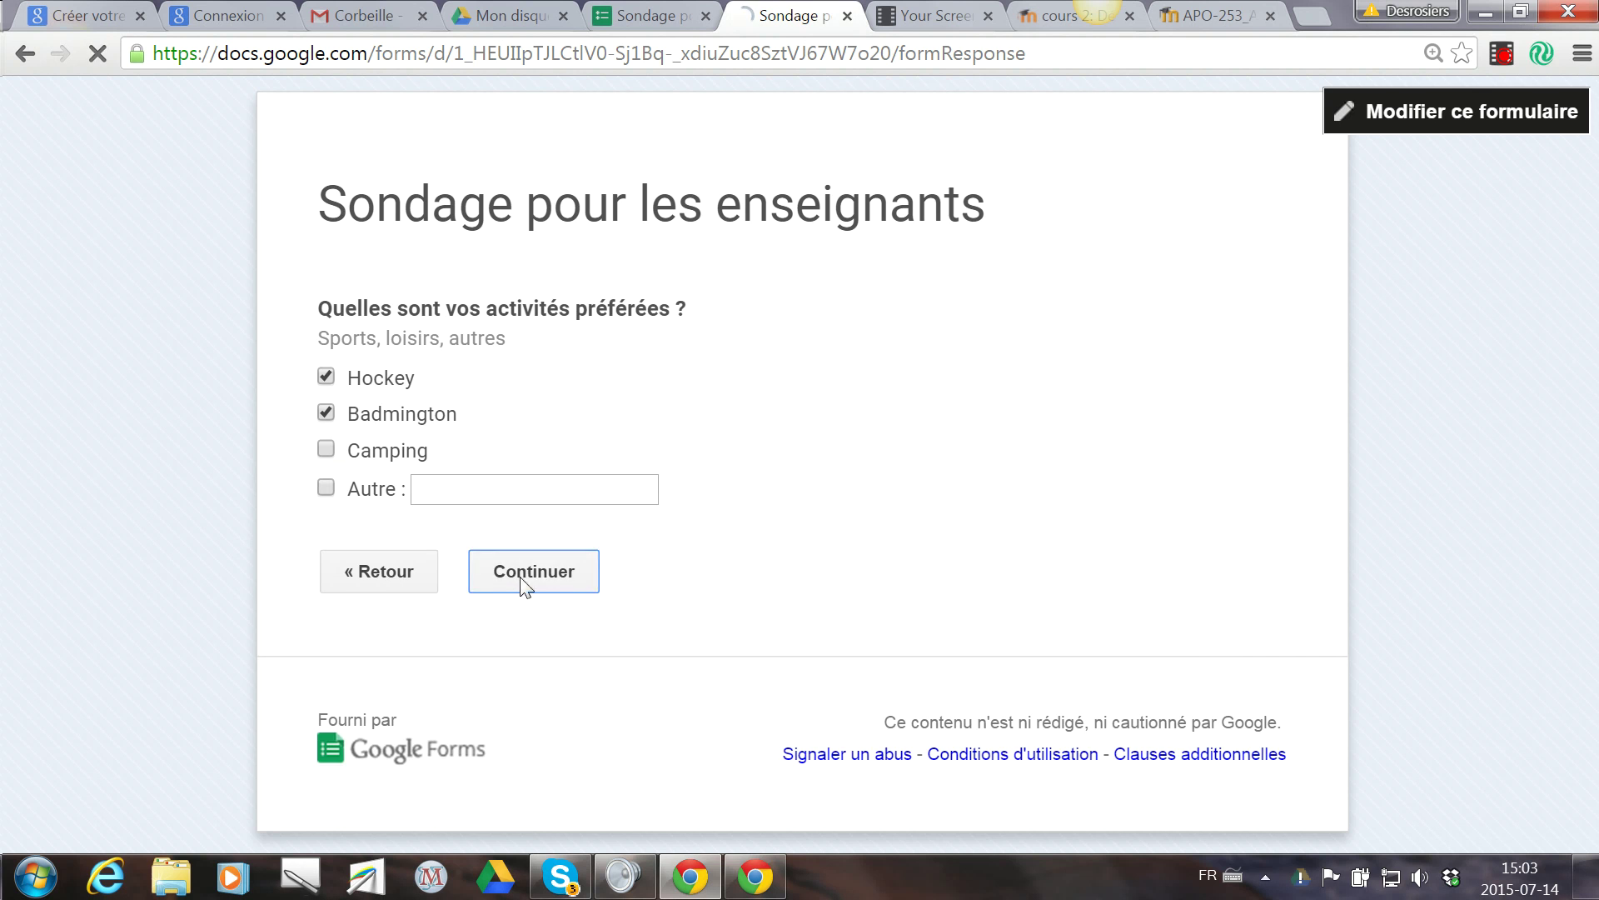
pyautogui.scroll(-2, 850, 421)
pyautogui.click(654, 396)
pyautogui.click(689, 397)
# Answer the grid rows with Besoin no. 2, Besoin no. 2, "Je n'en ai pas besoin." and Besoin no. 3, then submit and close the form.
pyautogui.scroll(-3, 792, 446)
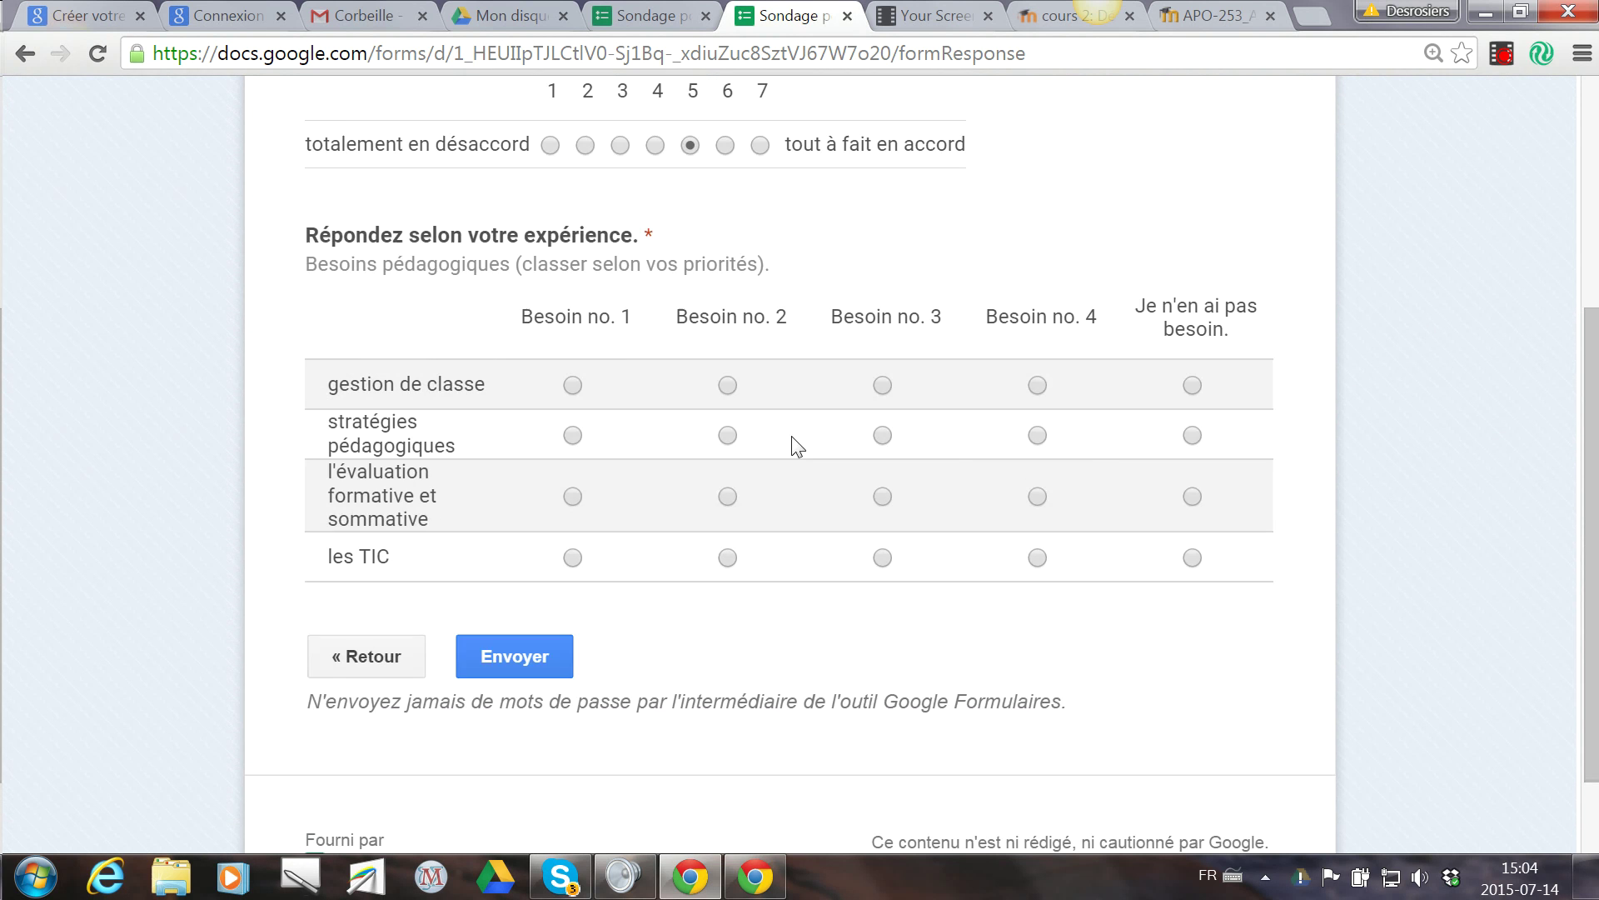
pyautogui.click(572, 385)
pyautogui.click(728, 385)
pyautogui.click(727, 435)
pyautogui.click(1193, 497)
pyautogui.click(1191, 557)
pyautogui.click(882, 558)
pyautogui.click(537, 660)
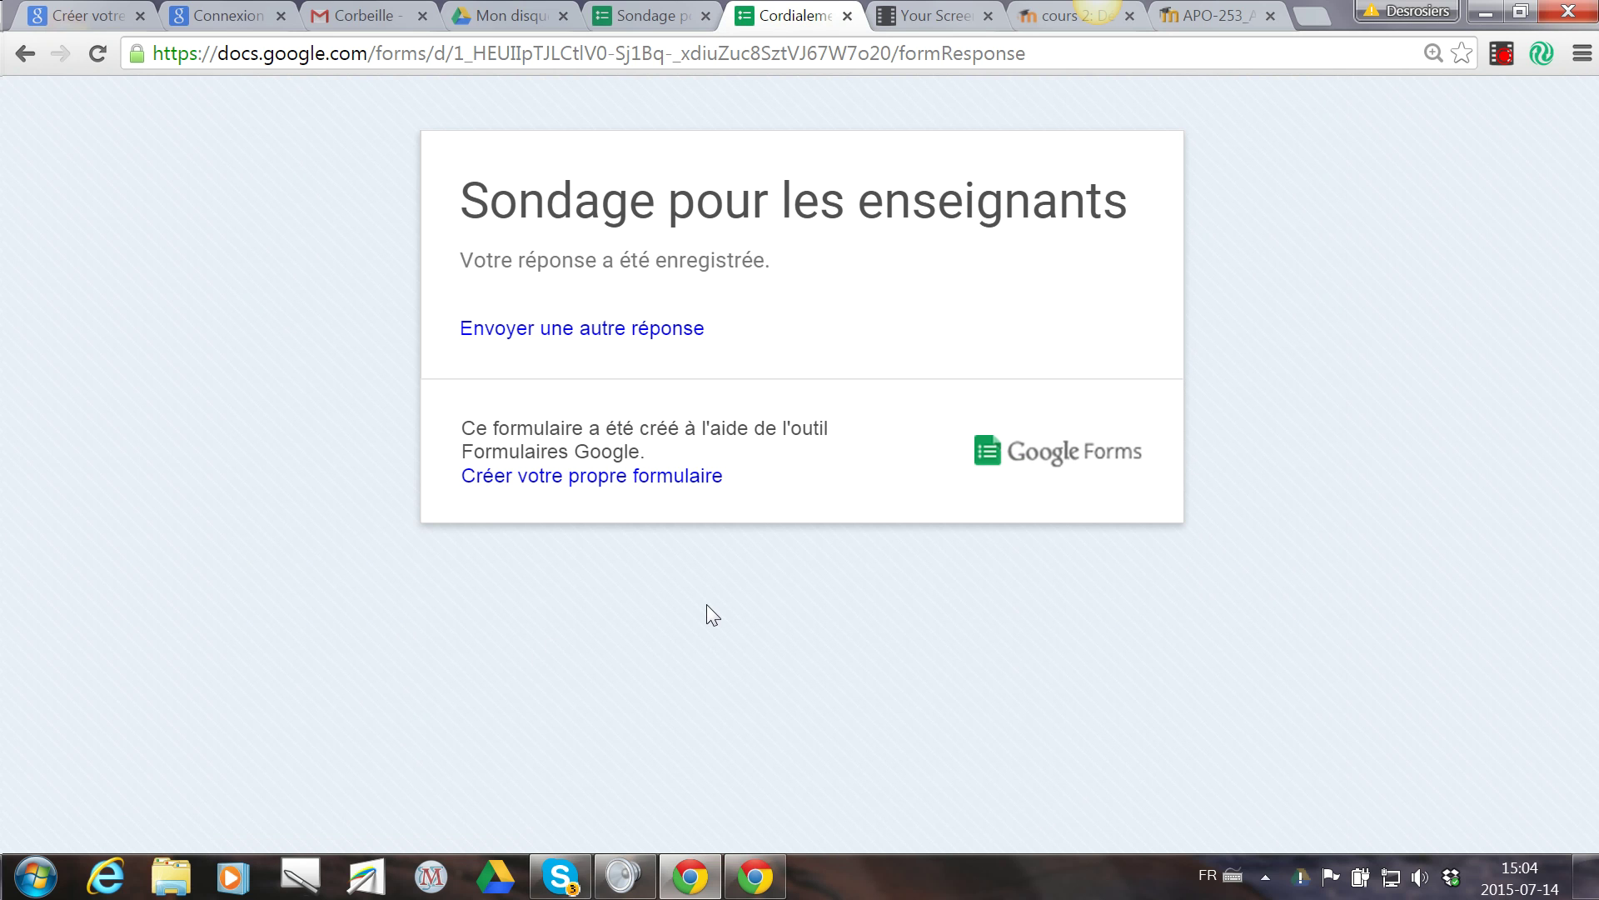
pyautogui.click(847, 15)
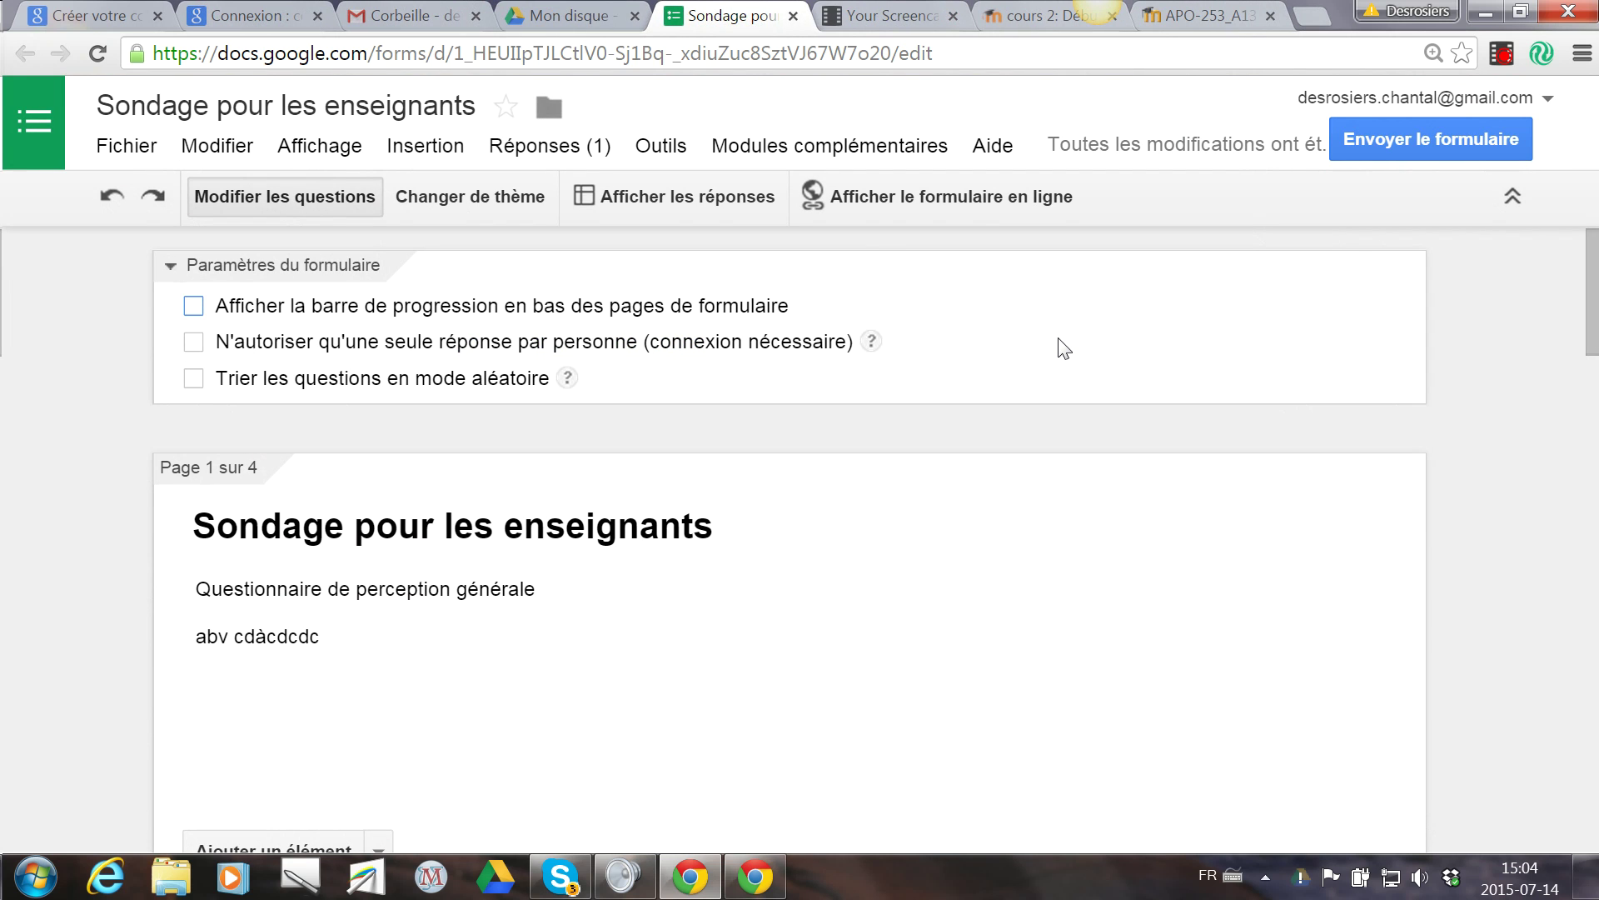
# Open the form's sending options and select the full sharing link.
pyautogui.click(1371, 138)
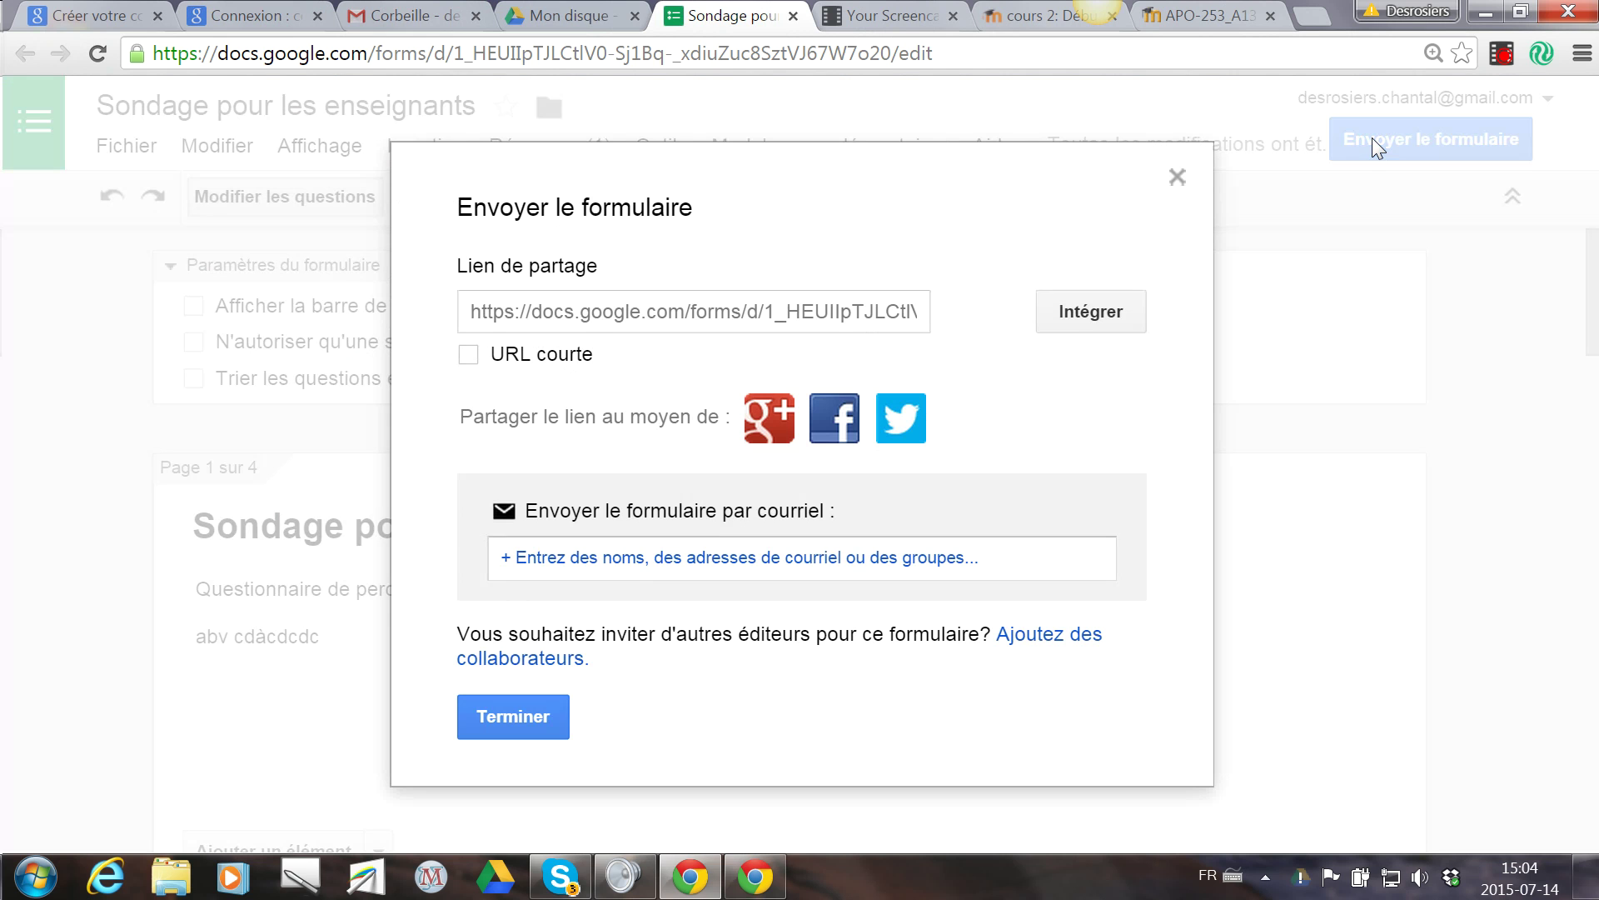
pyautogui.click(473, 311)
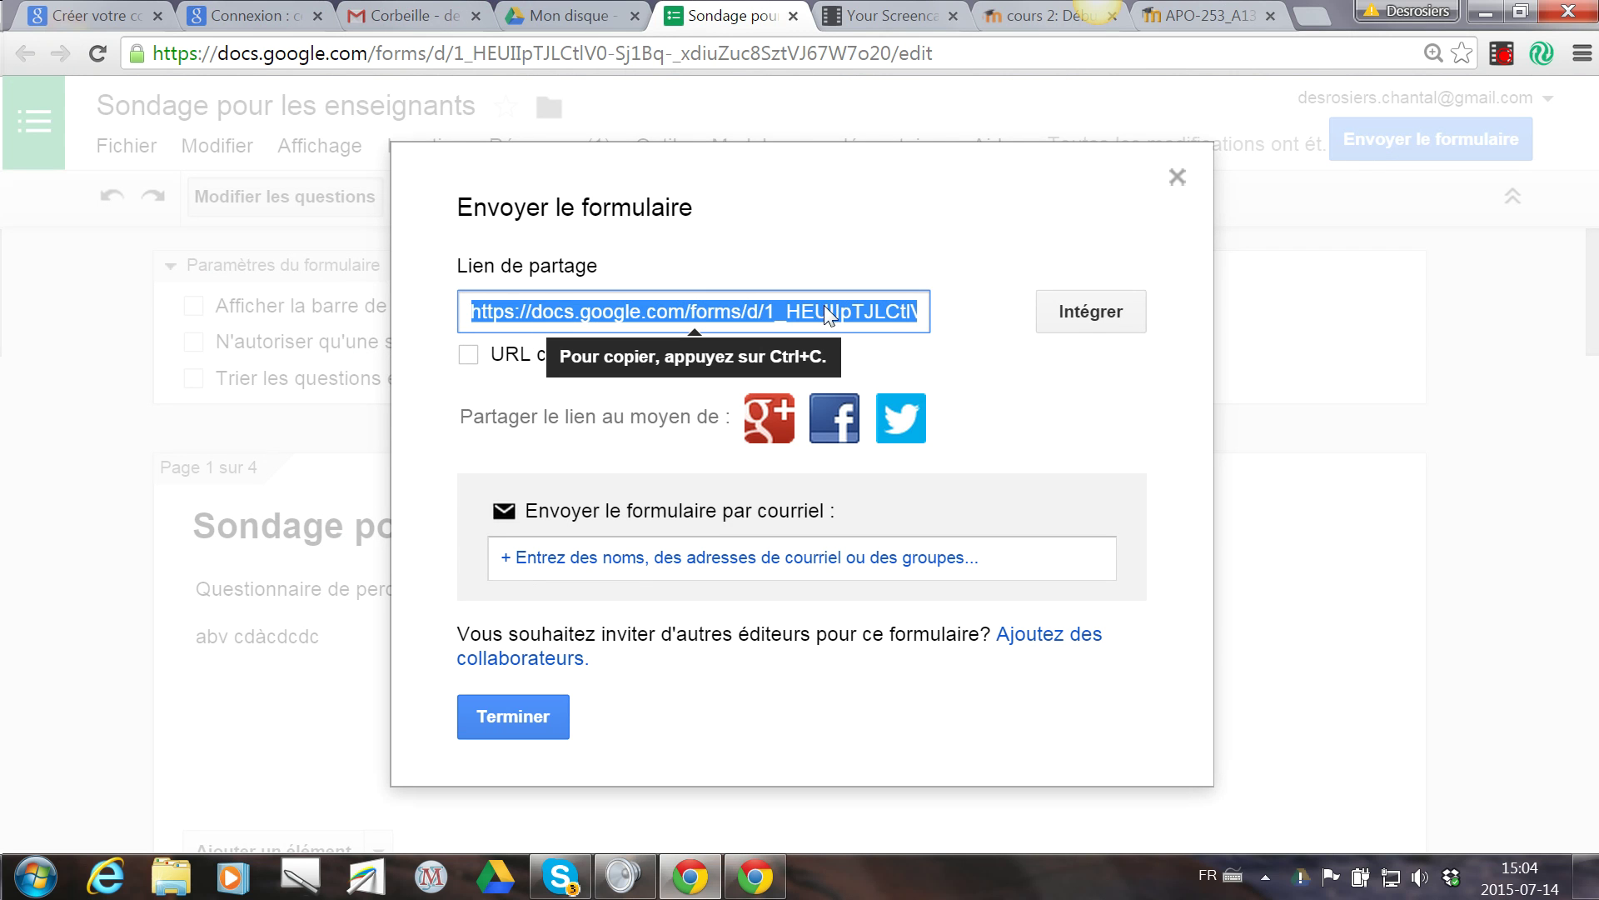
pyautogui.click(729, 318)
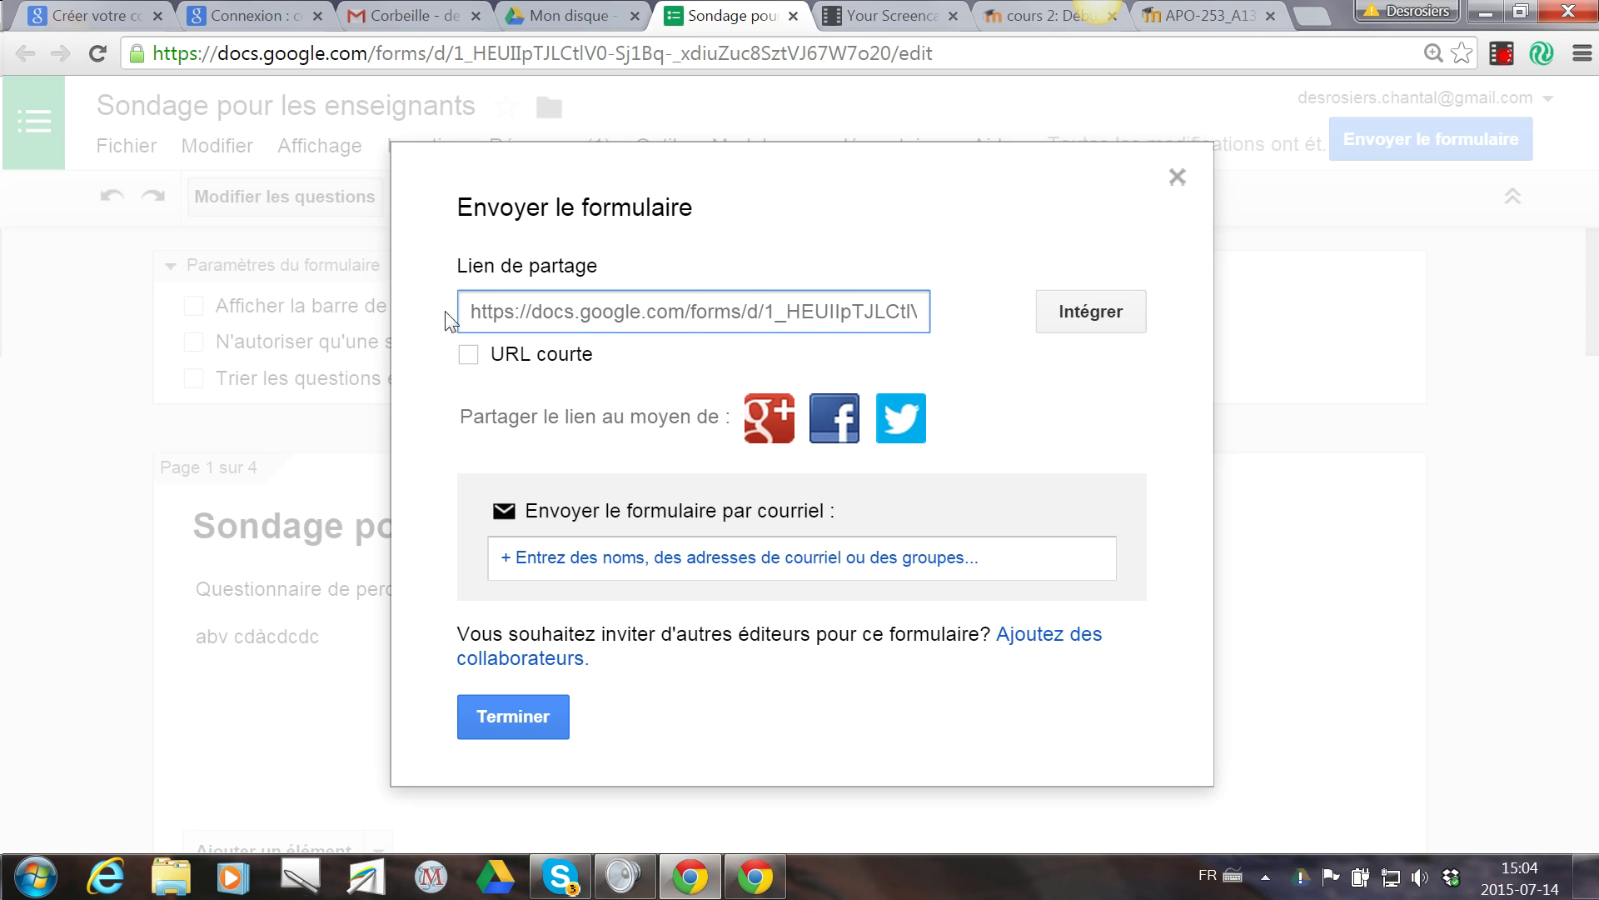
pyautogui.moveTo(471, 317); pyautogui.dragTo(950, 314)
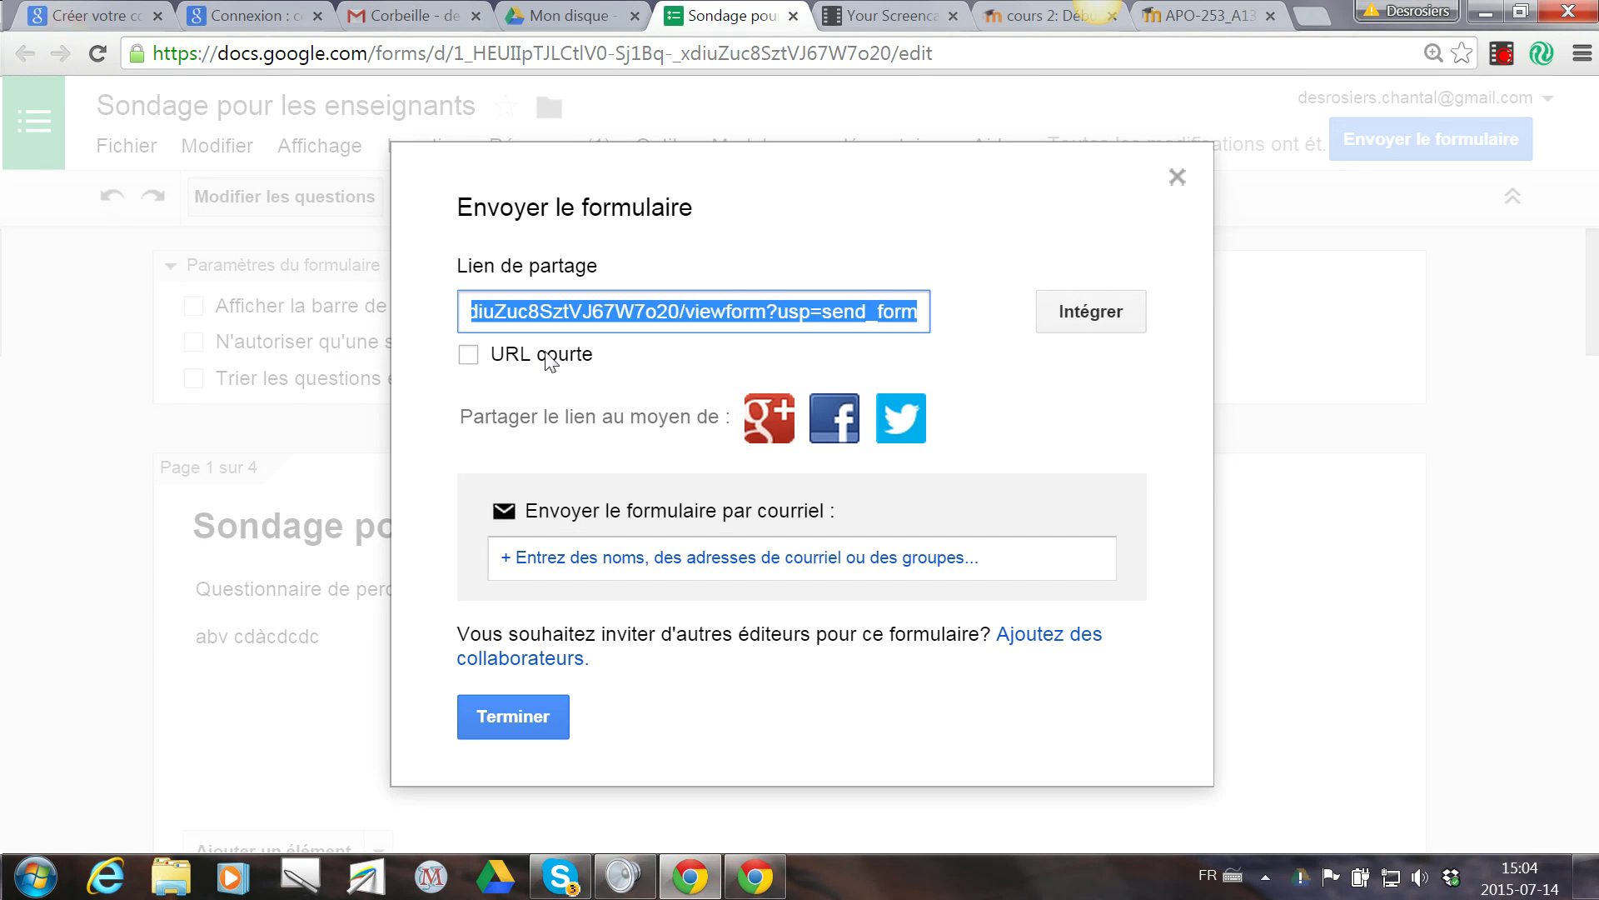
# Switch the sharing link to a short URL, select it and finish with the sending options.
pyautogui.click(495, 360)
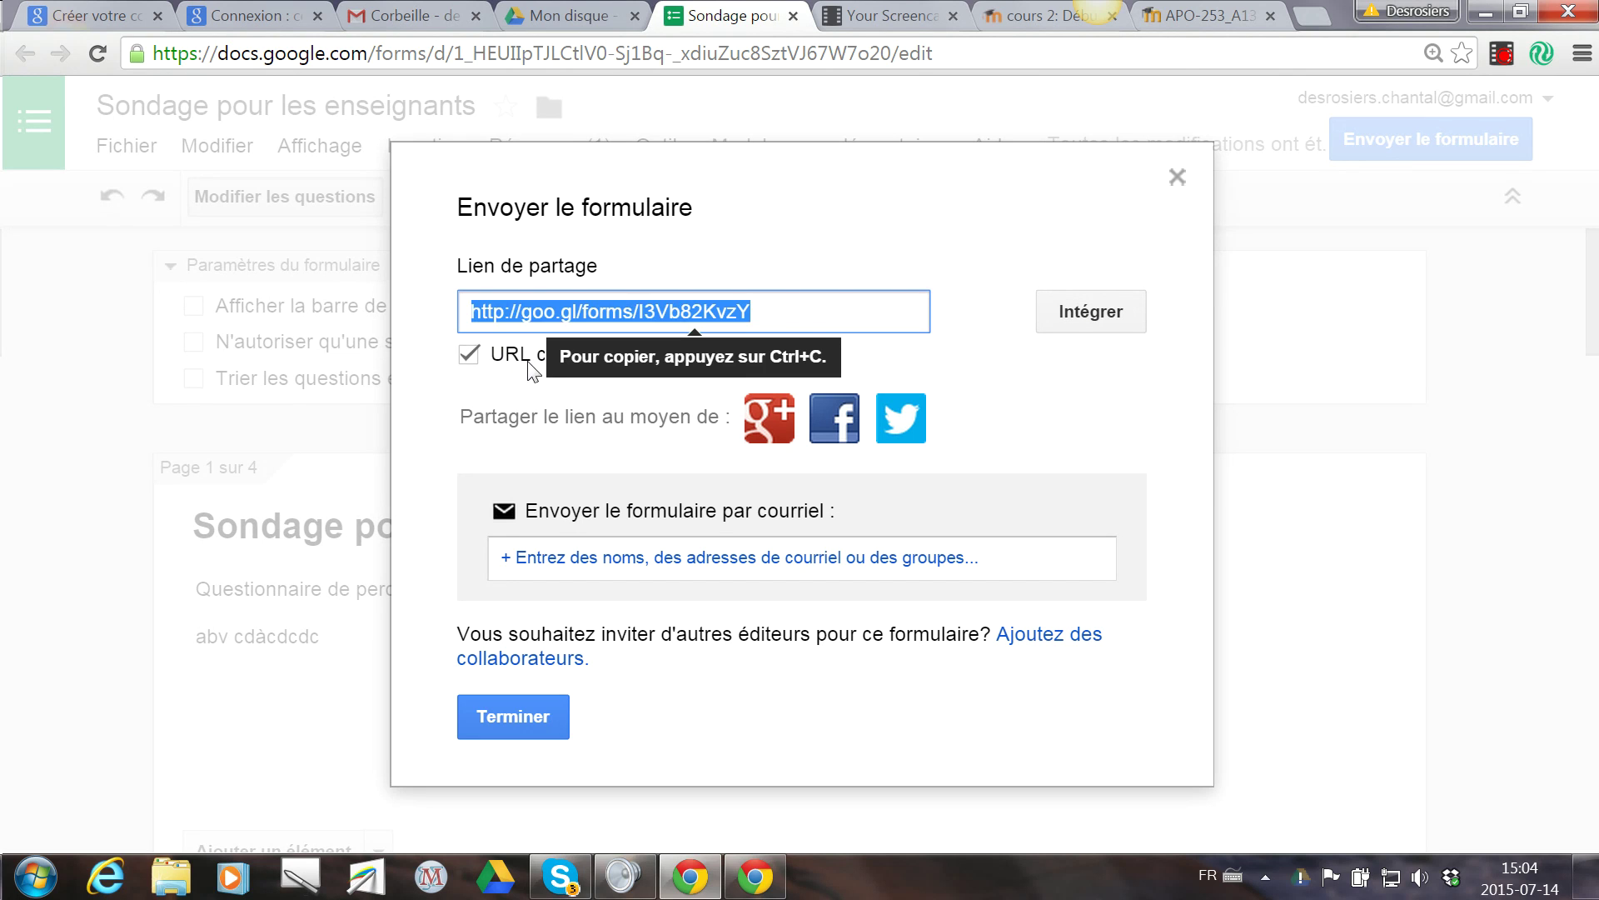
pyautogui.click(782, 315)
pyautogui.moveTo(754, 309); pyautogui.dragTo(425, 308)
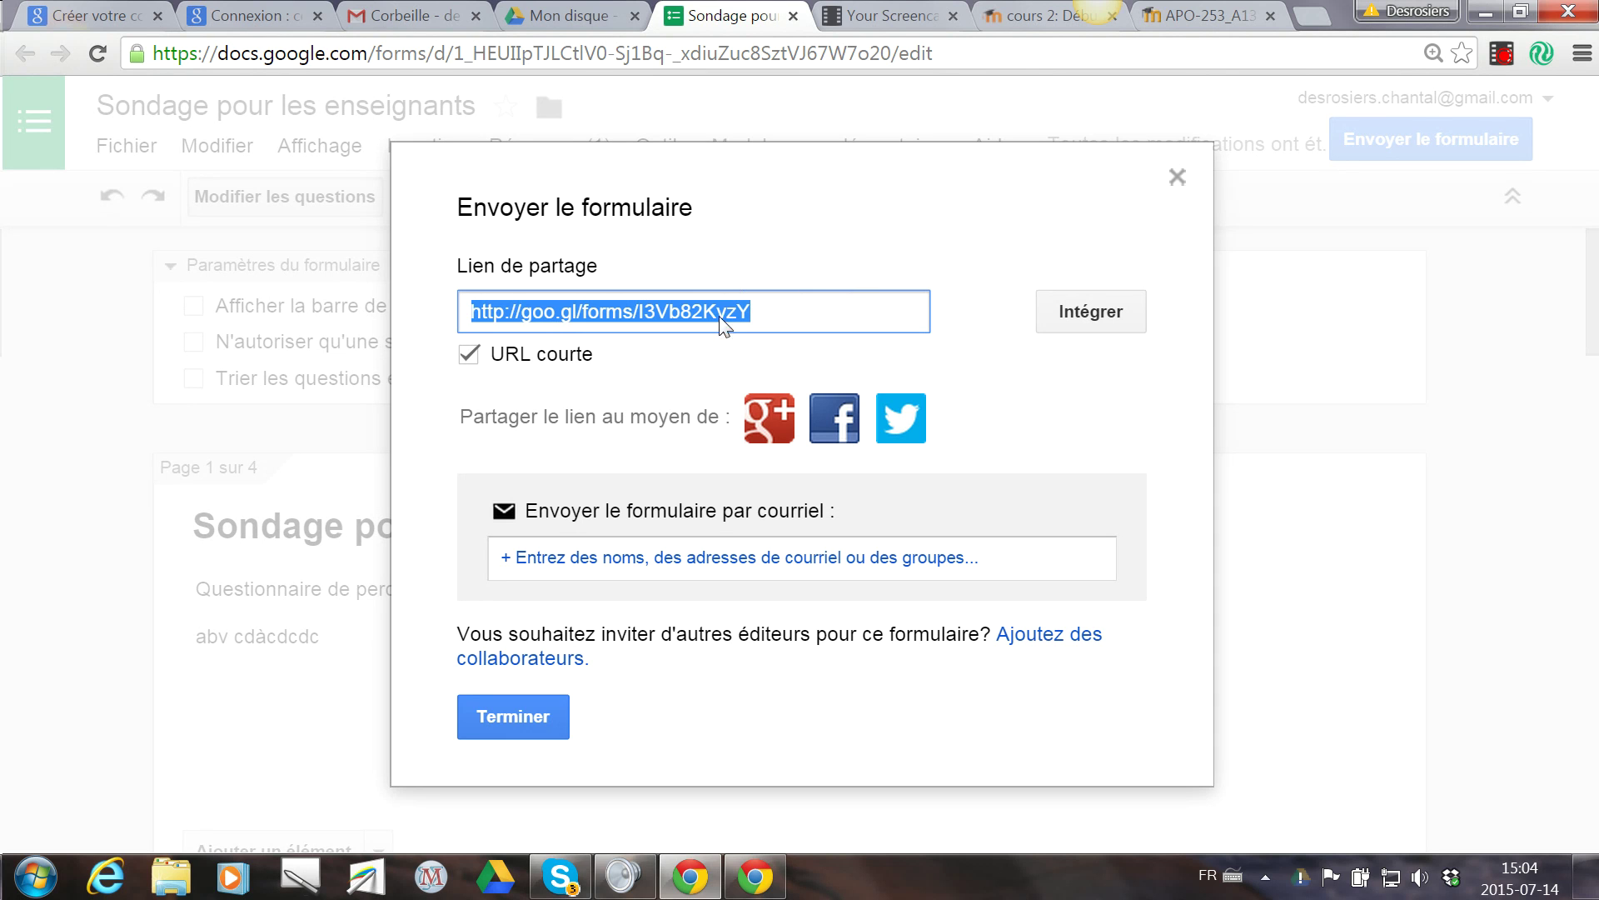
pyautogui.click(524, 724)
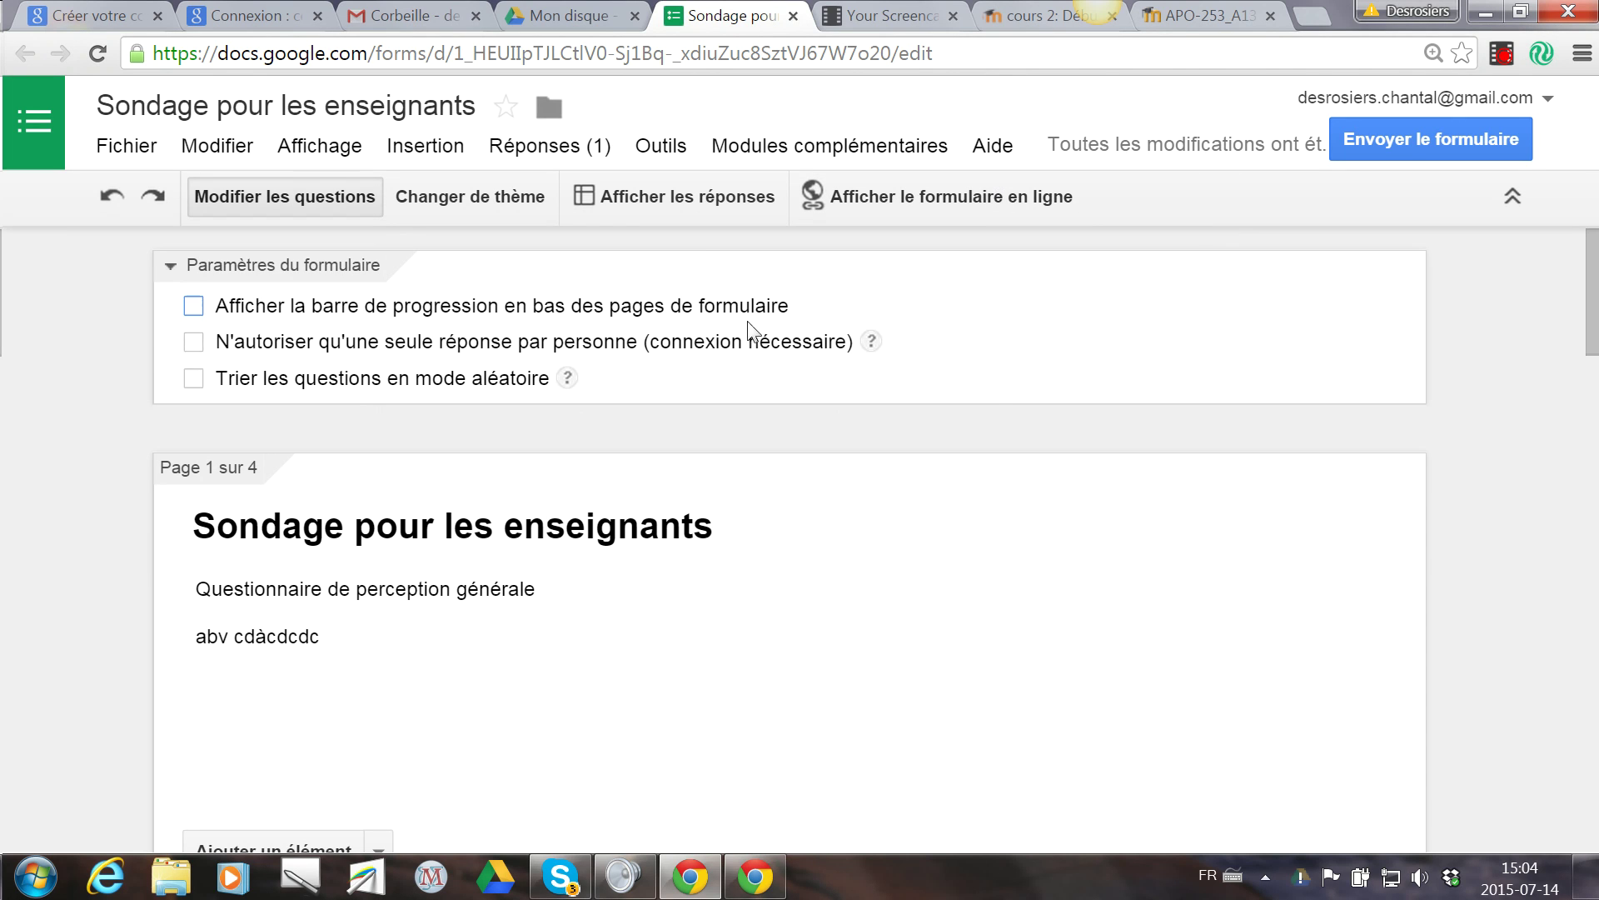
# Open the summary of responses and examine the charts for every survey question.
pyautogui.click(534, 150)
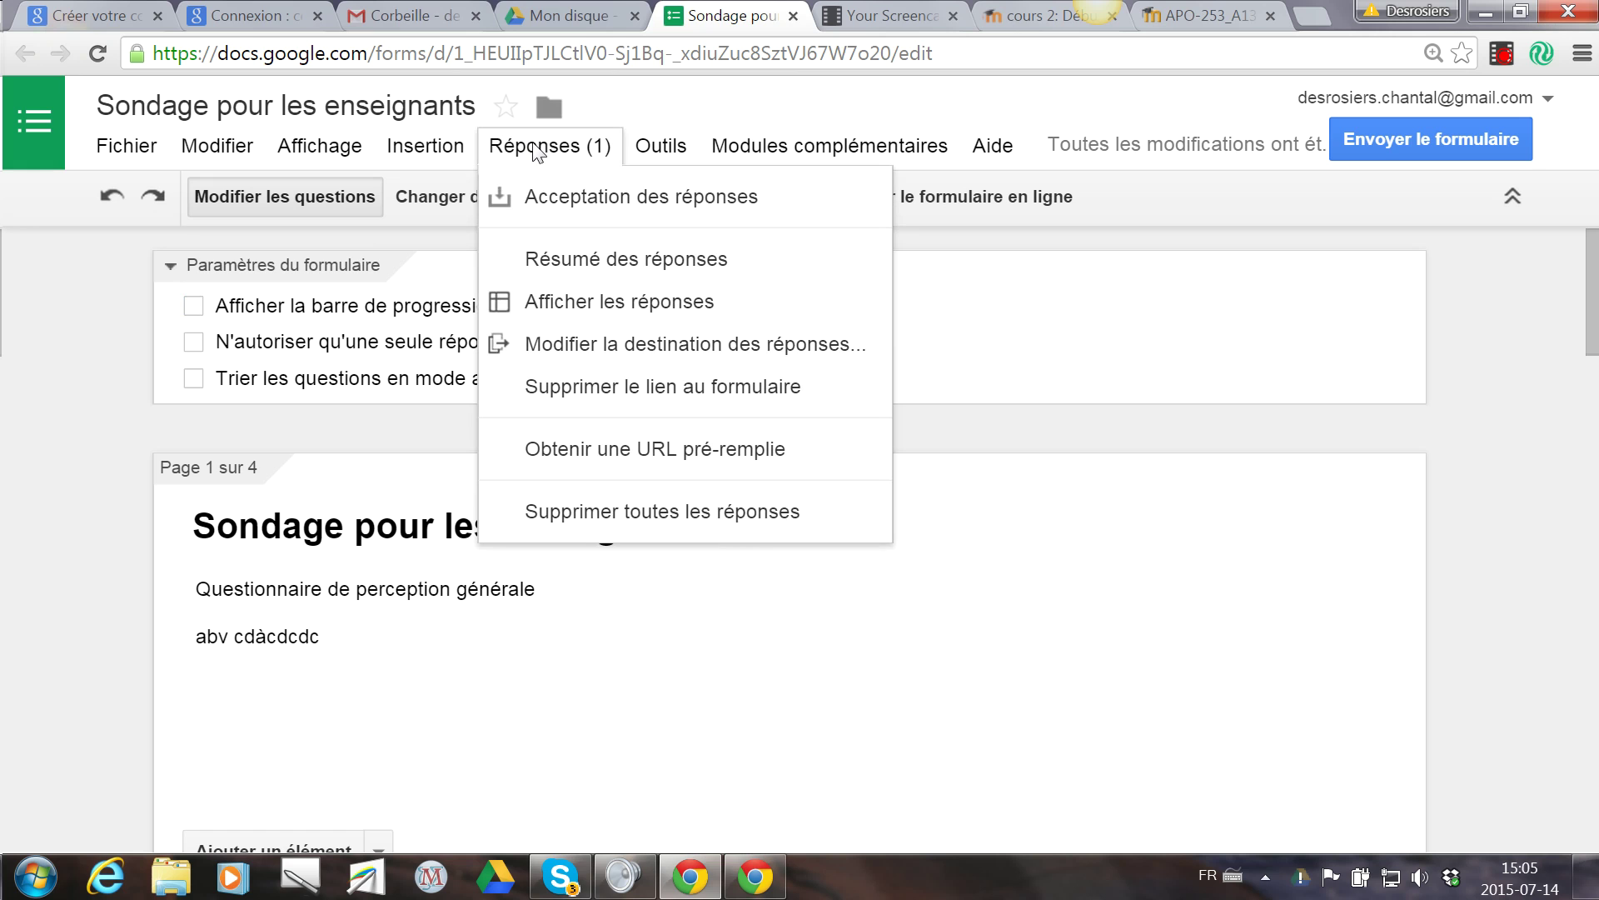
pyautogui.click(553, 265)
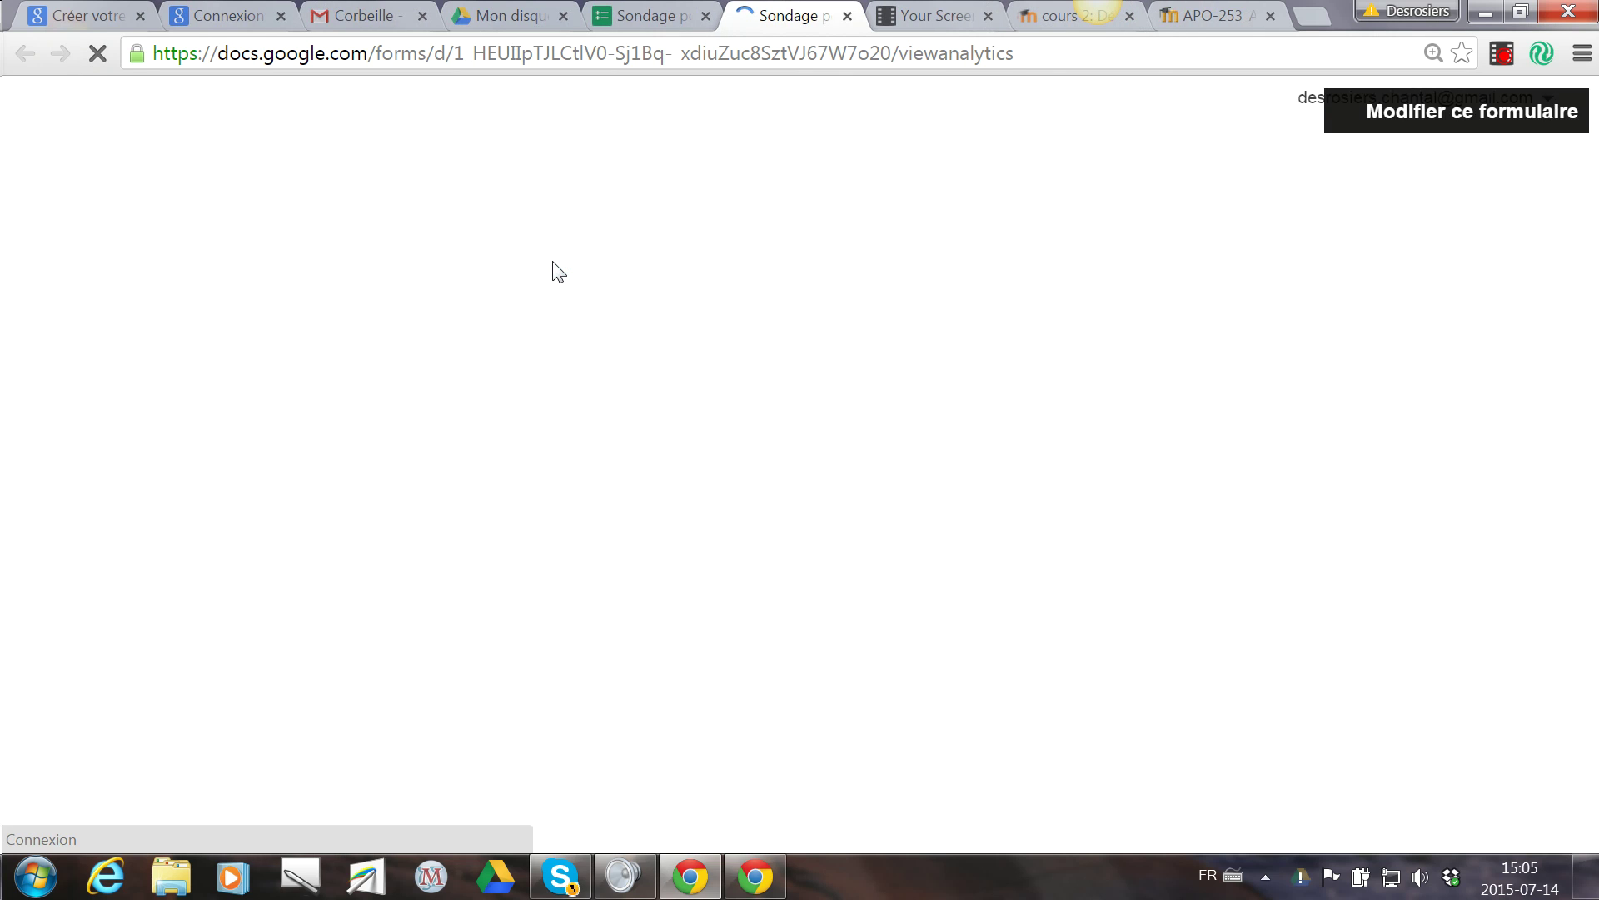
pyautogui.scroll(-10, 738, 473)
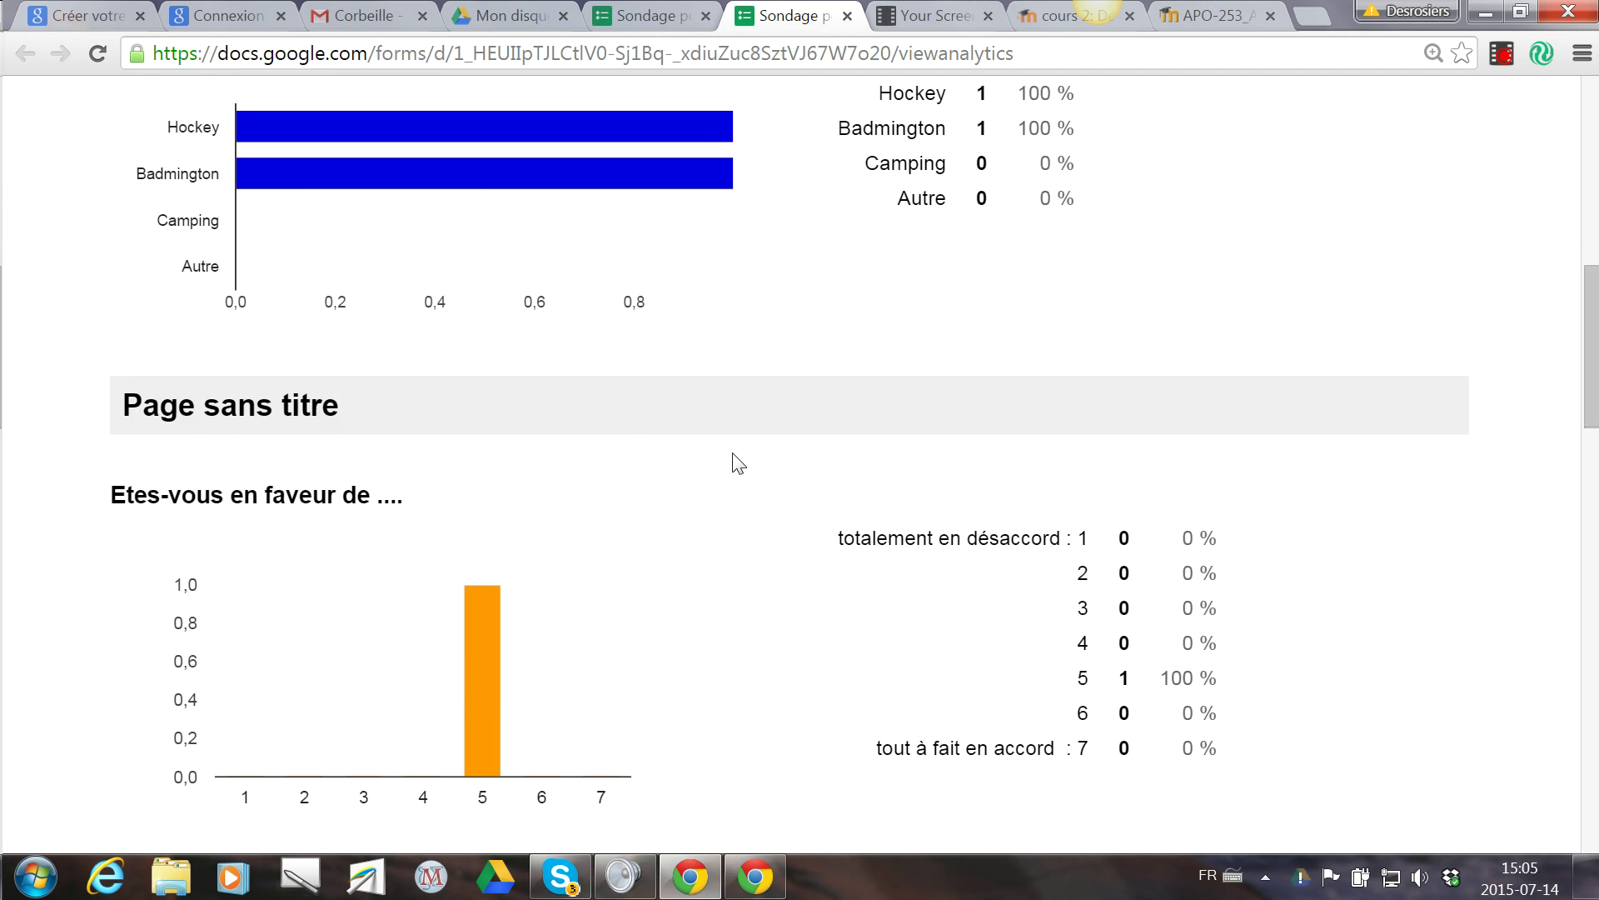
pyautogui.scroll(6, 738, 464)
pyautogui.scroll(-20, 737, 464)
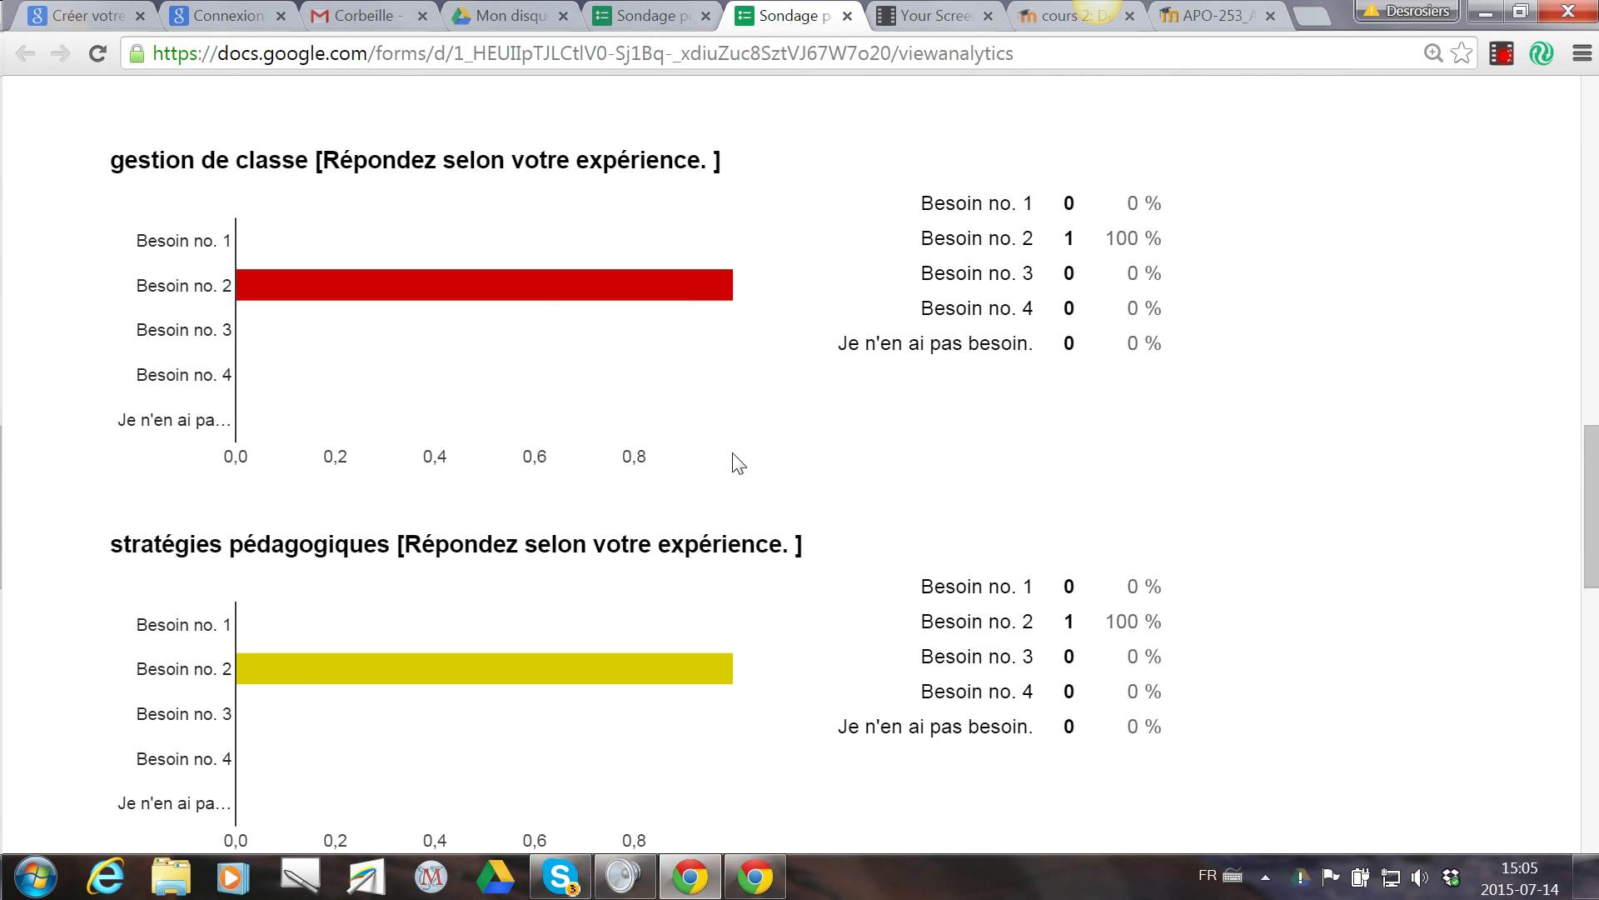
pyautogui.scroll(-1, 737, 464)
pyautogui.scroll(20, 737, 463)
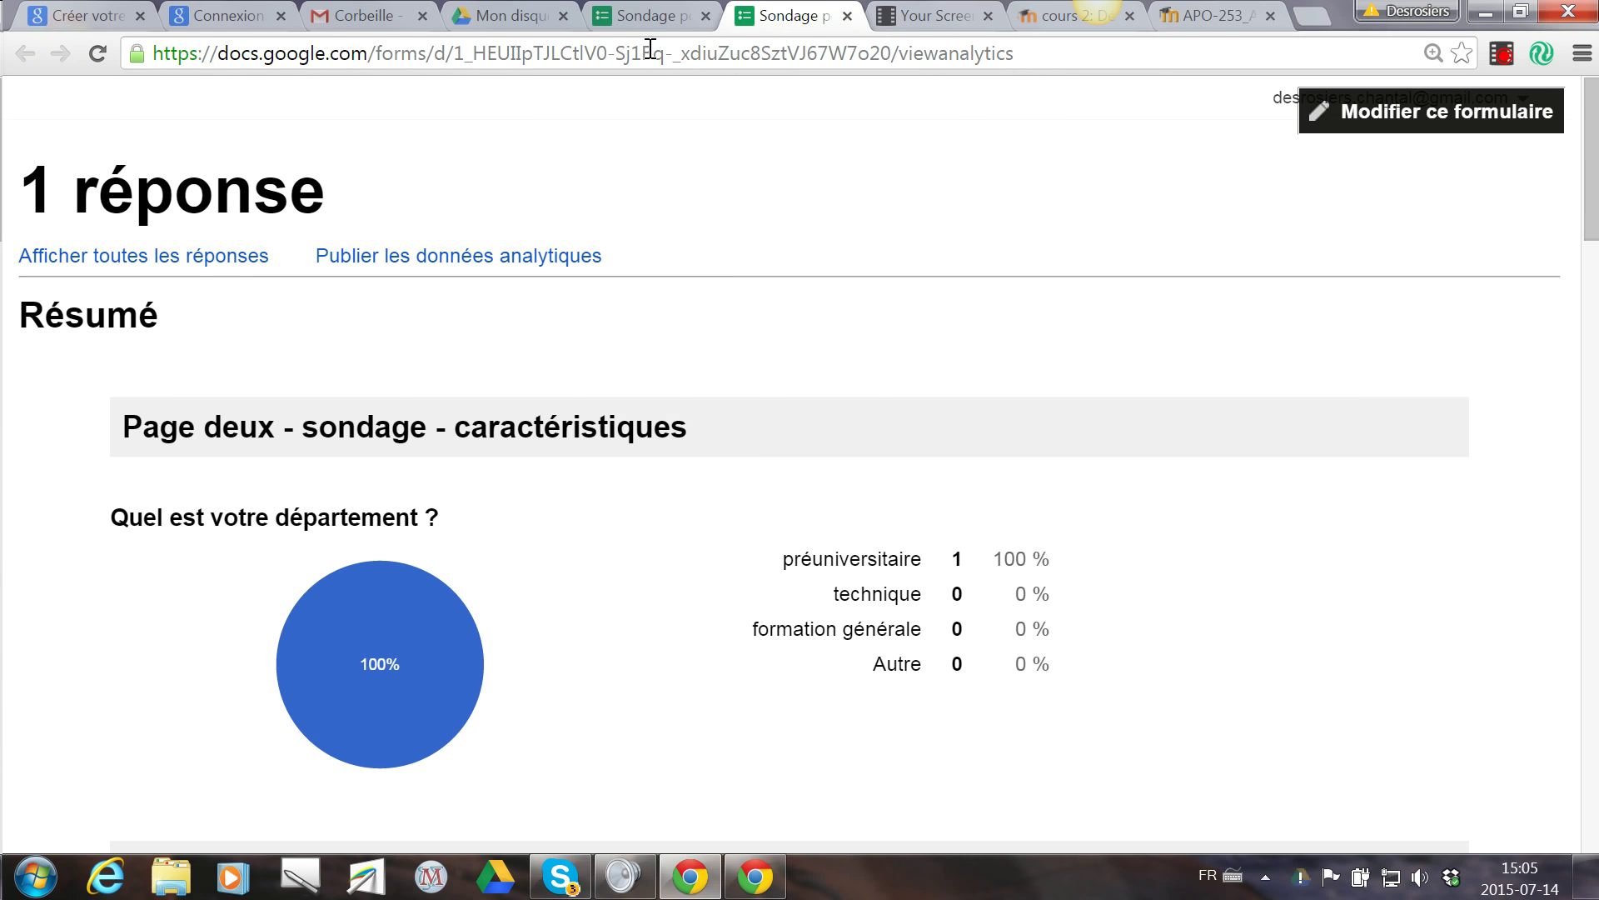
# Return to the form editor and open the spreadsheet of individual responses.
pyautogui.click(616, 17)
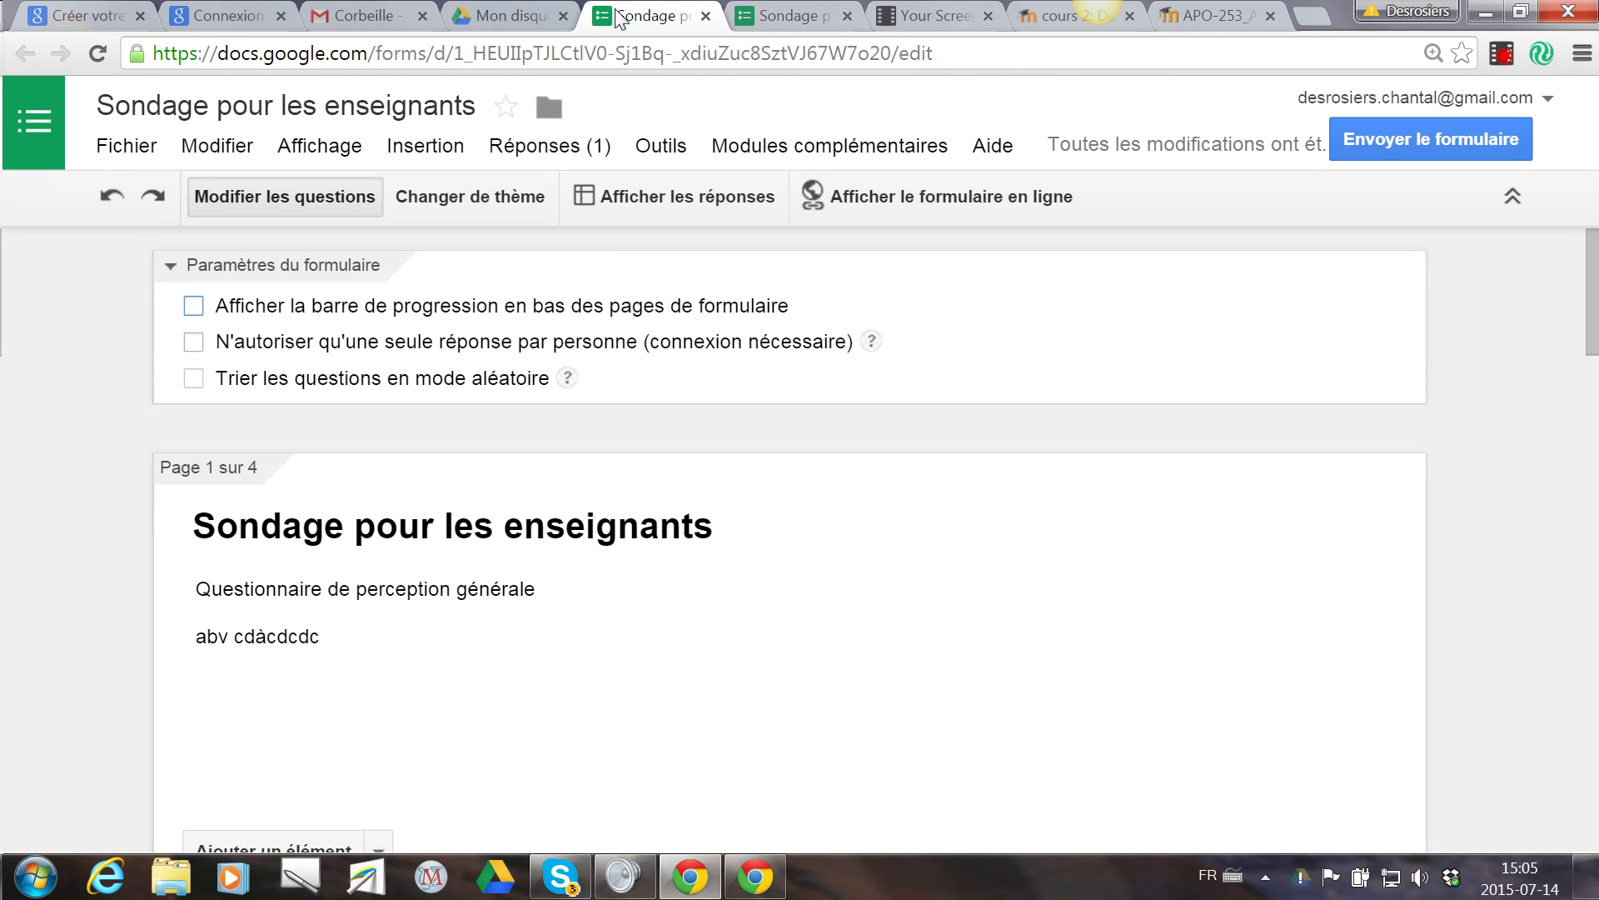
pyautogui.click(555, 150)
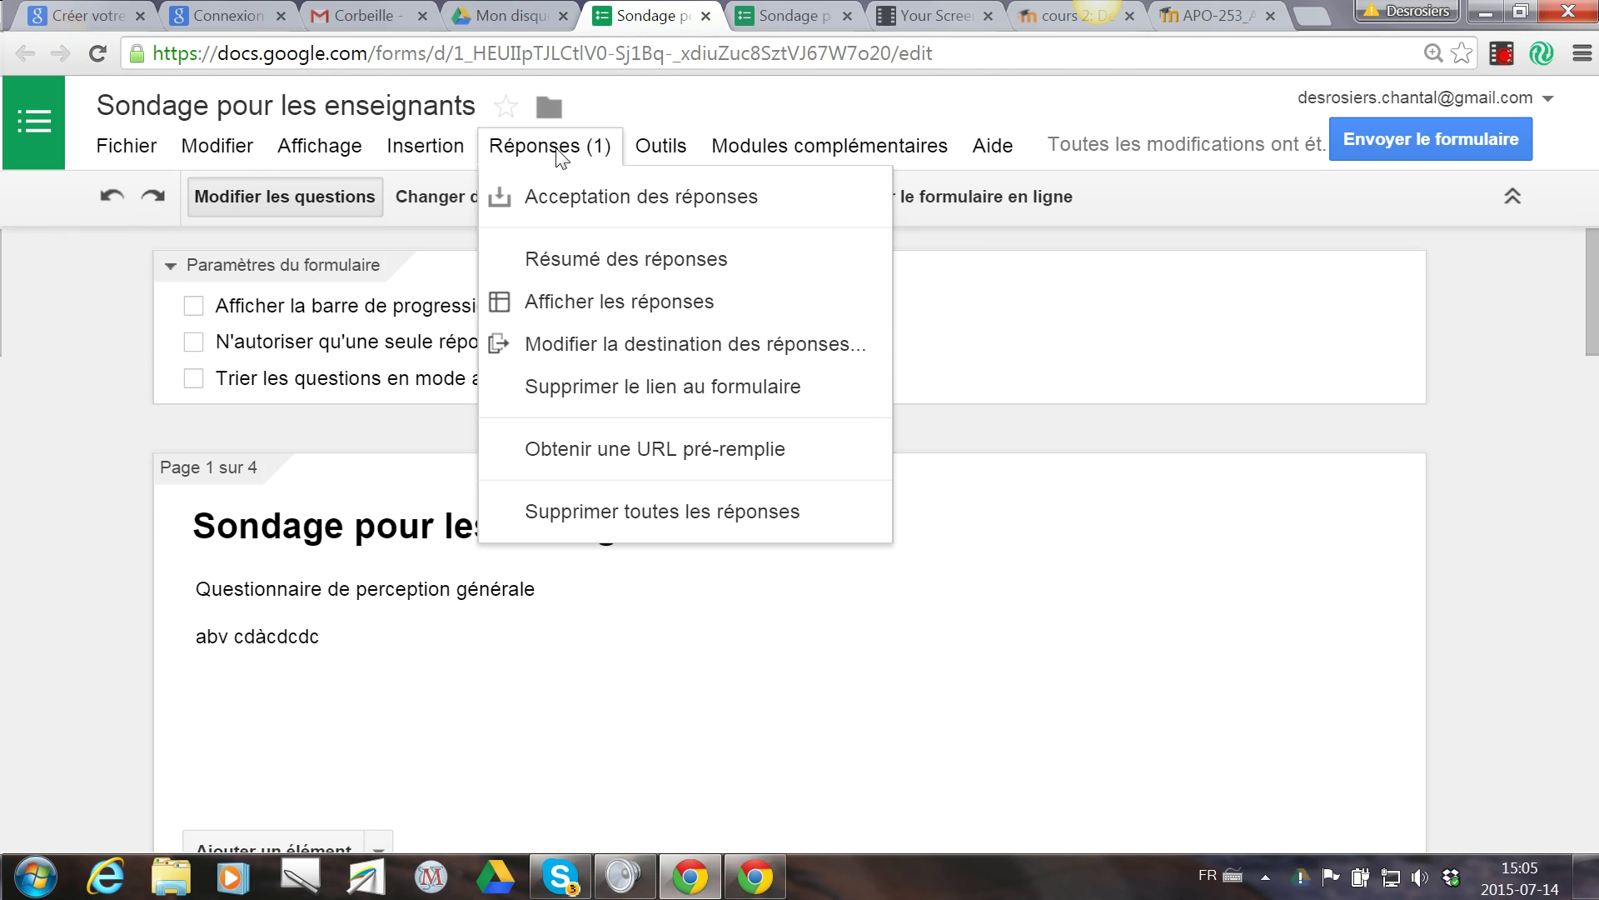
pyautogui.click(594, 306)
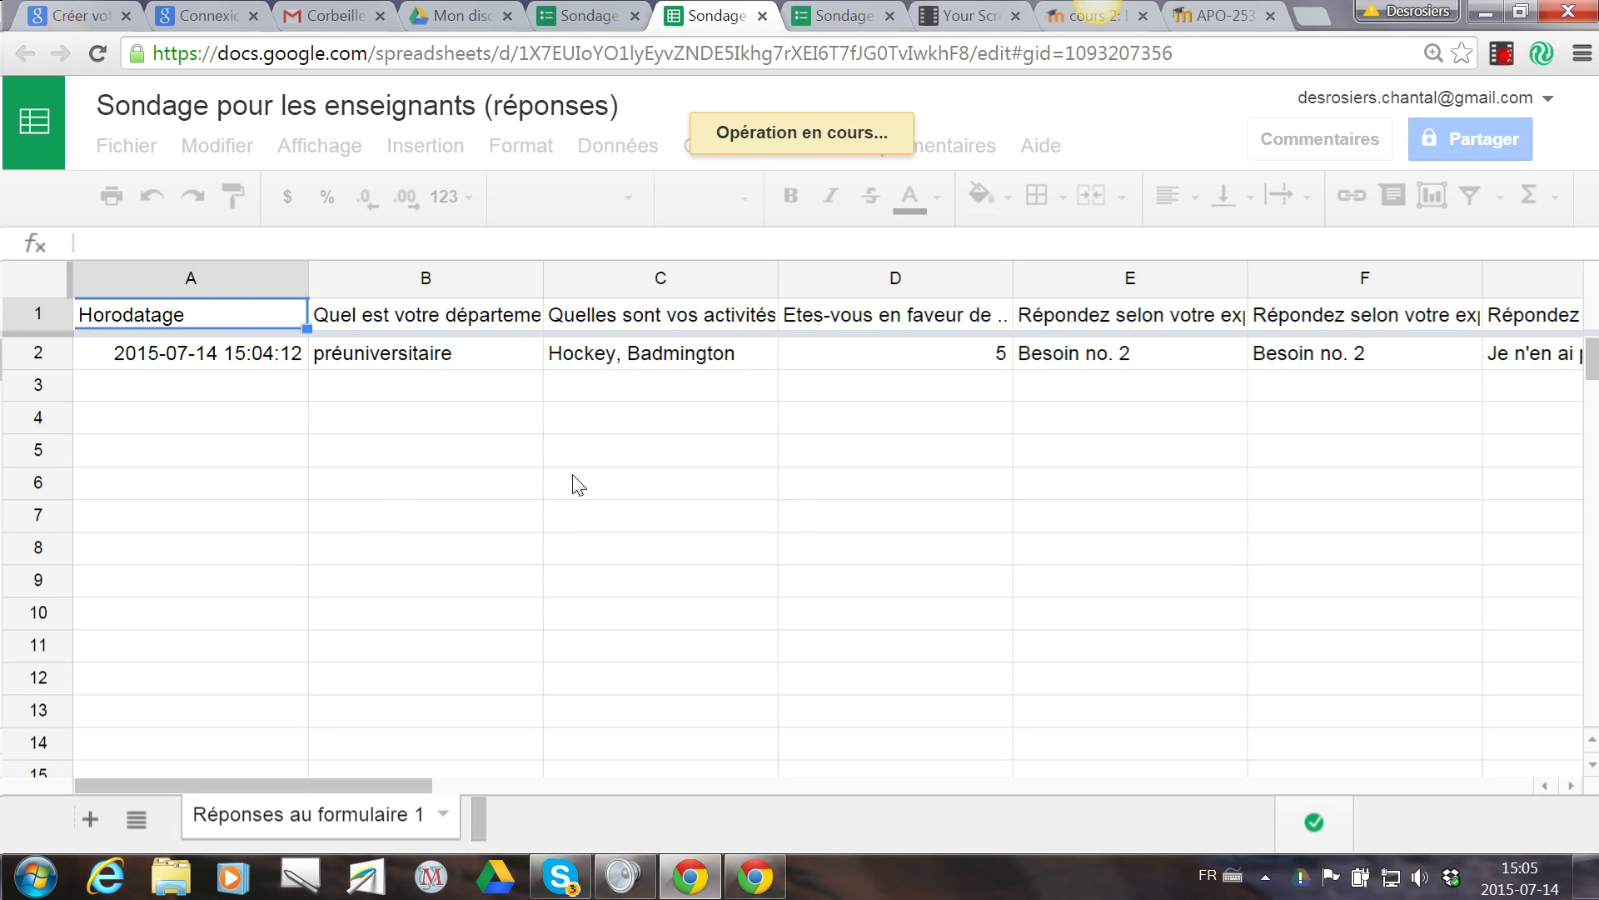
# Examine the response spreadsheet's question columns and the submitted answers in row 2 across all columns.
pyautogui.click(537, 315)
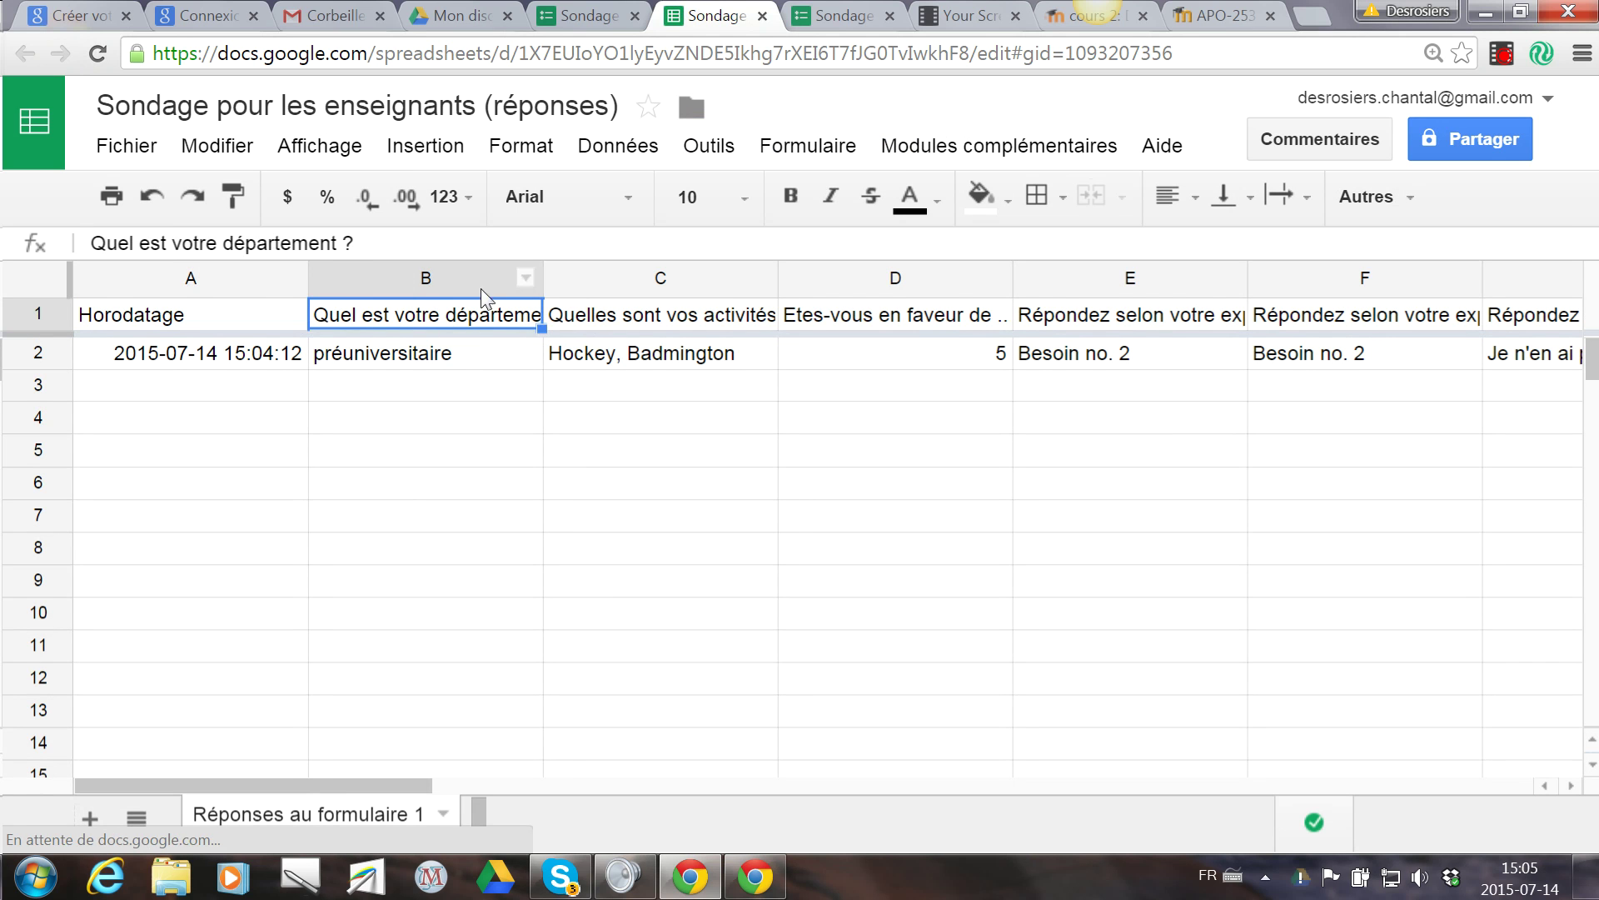
pyautogui.click(654, 278)
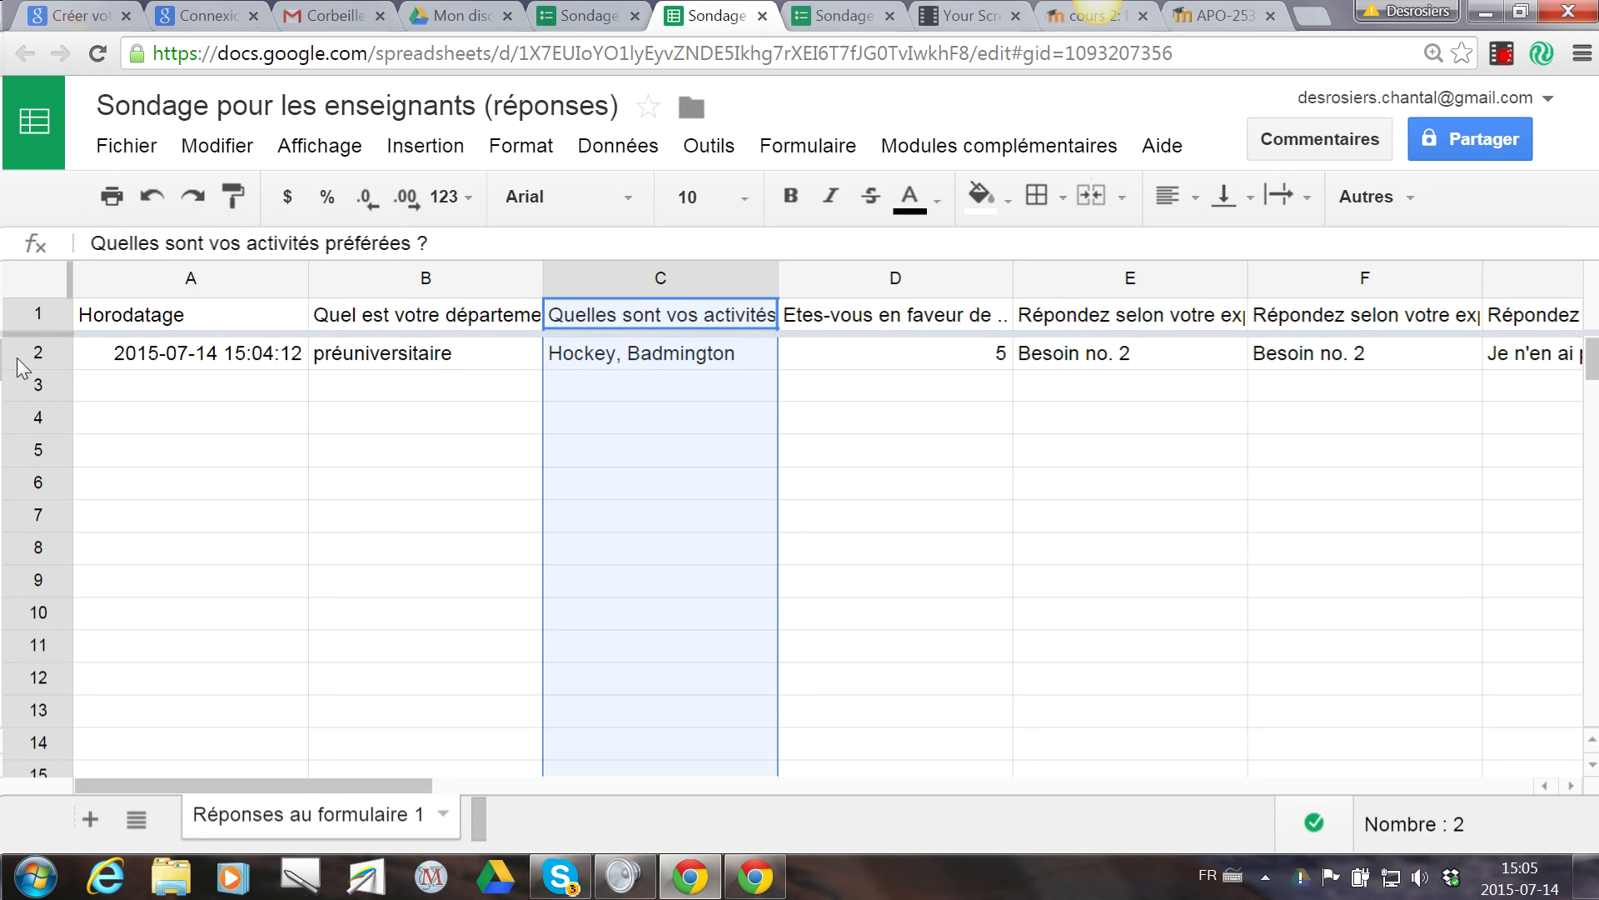
pyautogui.click(33, 353)
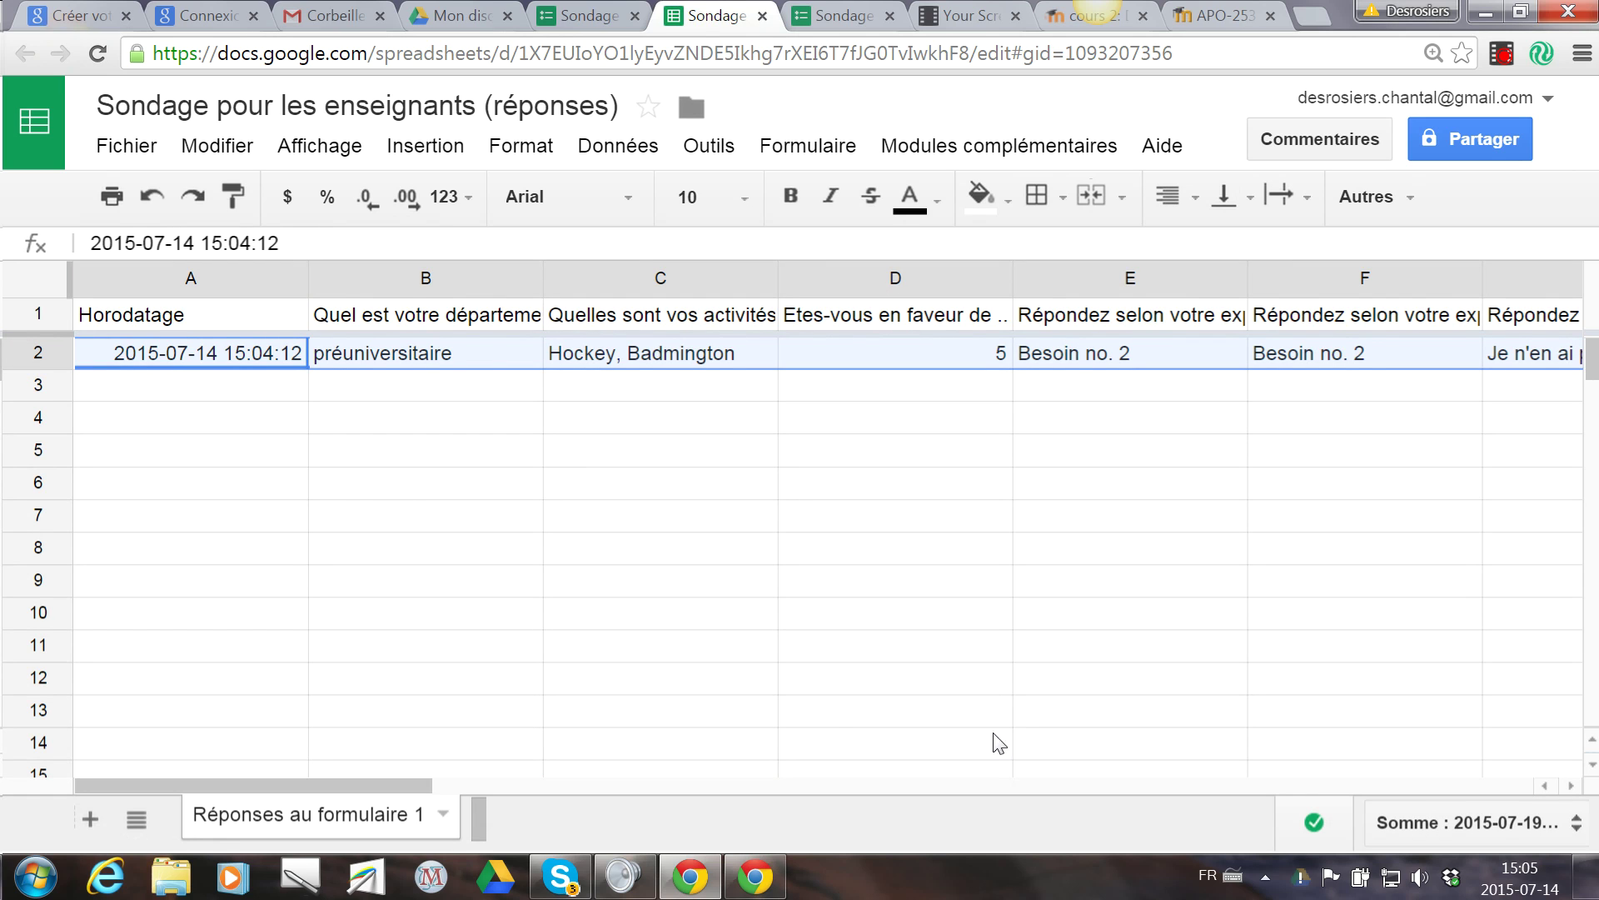
pyautogui.click(1352, 788)
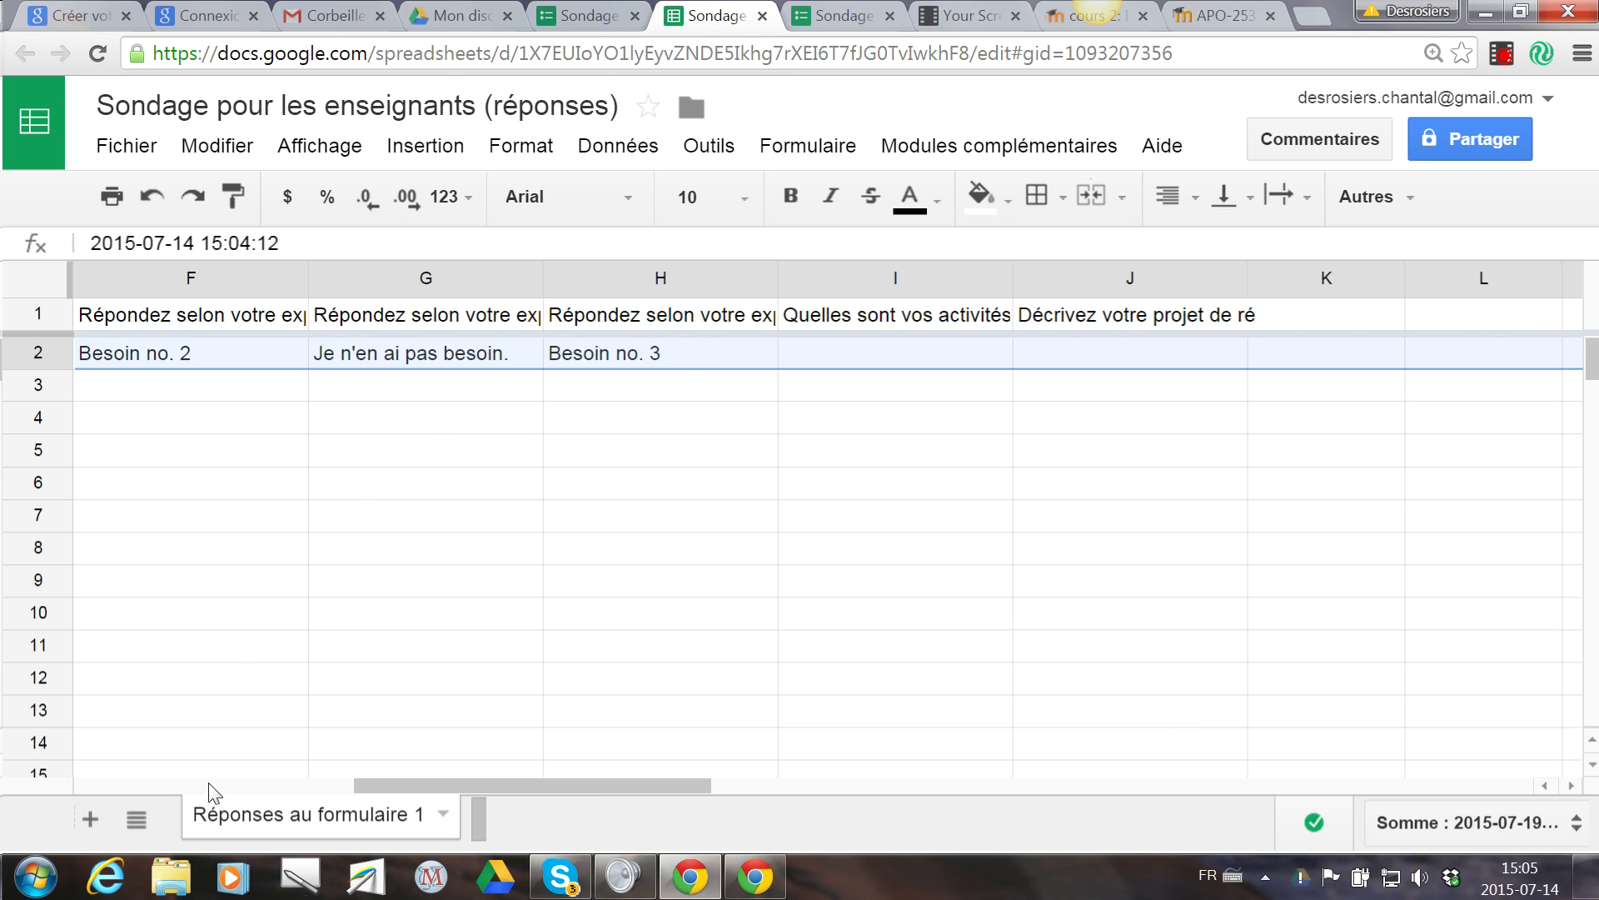
pyautogui.click(148, 782)
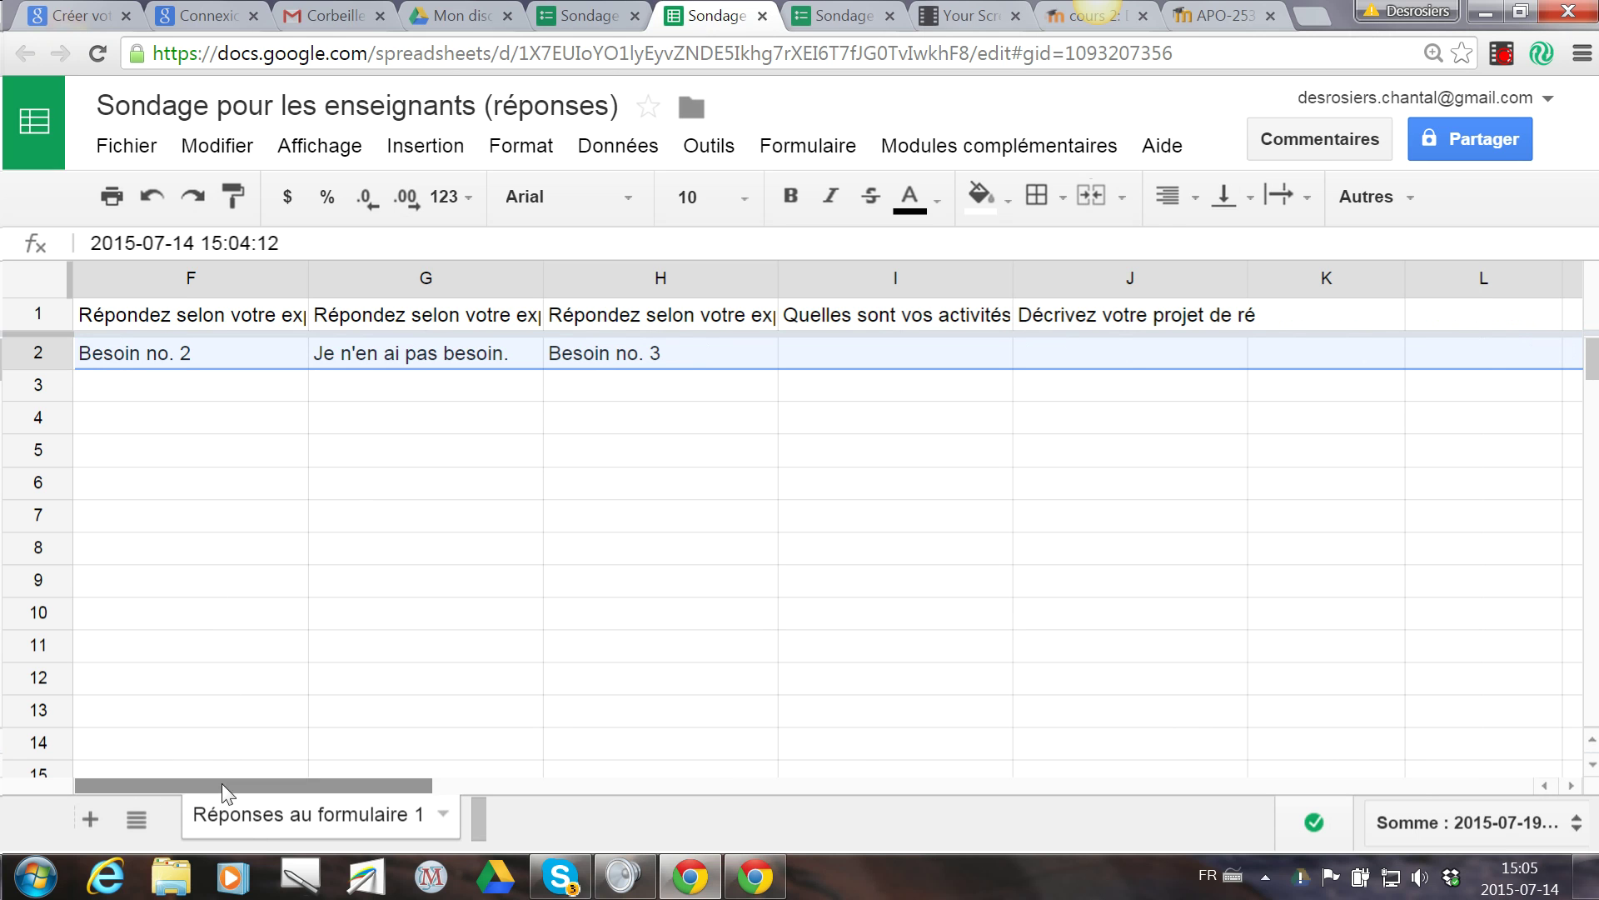
pyautogui.click(198, 482)
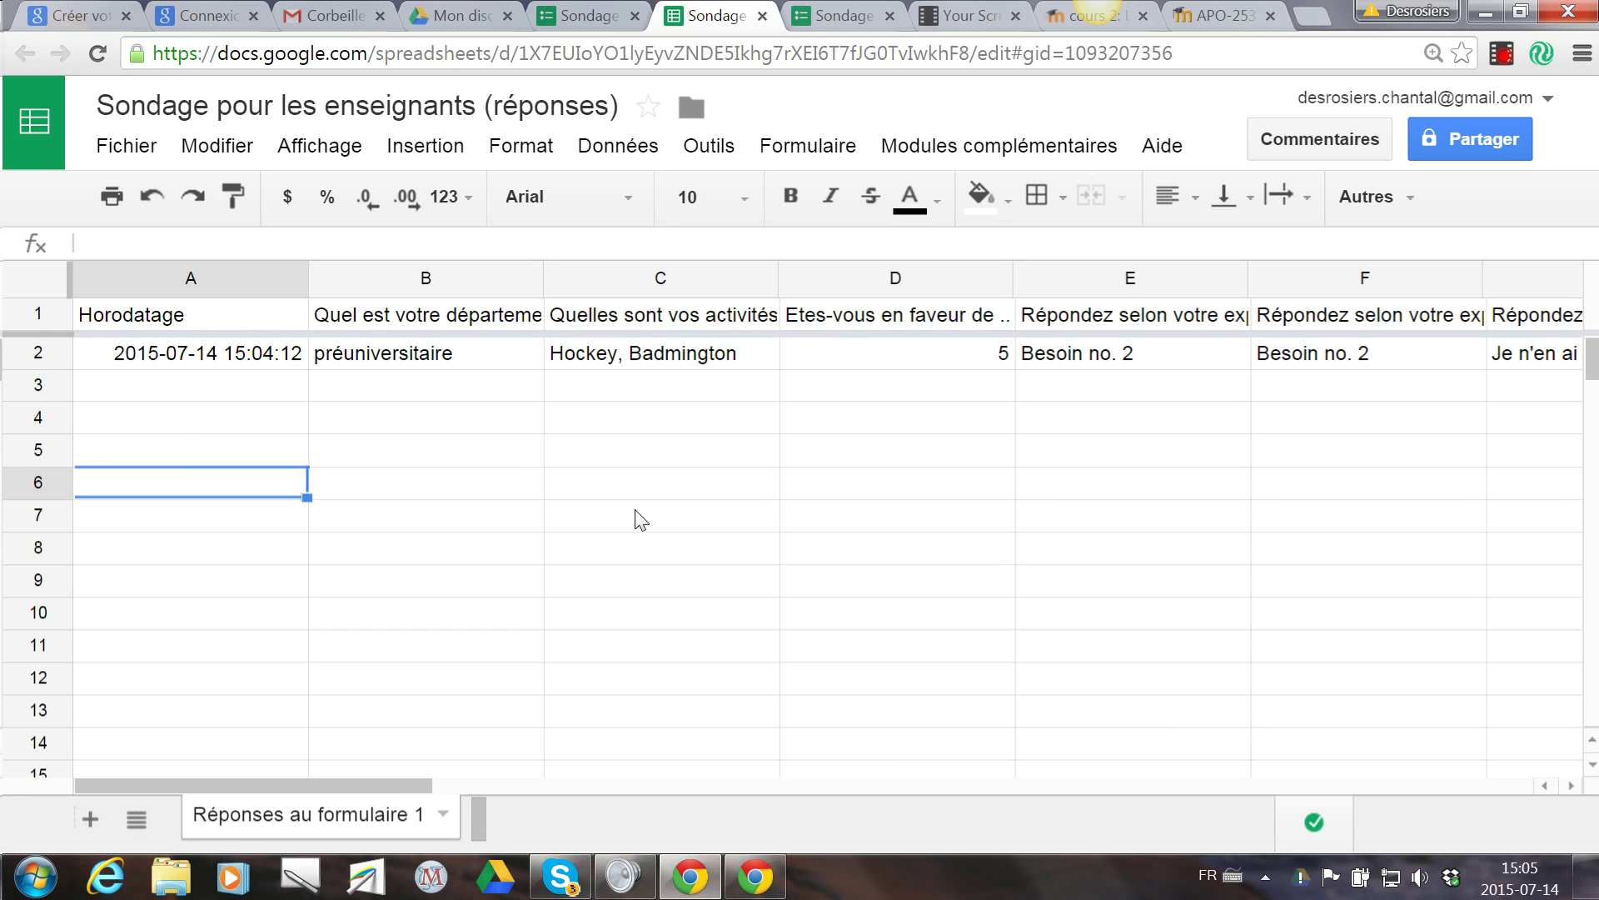
# Examine the download formats available for the response spreadsheet, without downloading it.
pyautogui.click(139, 148)
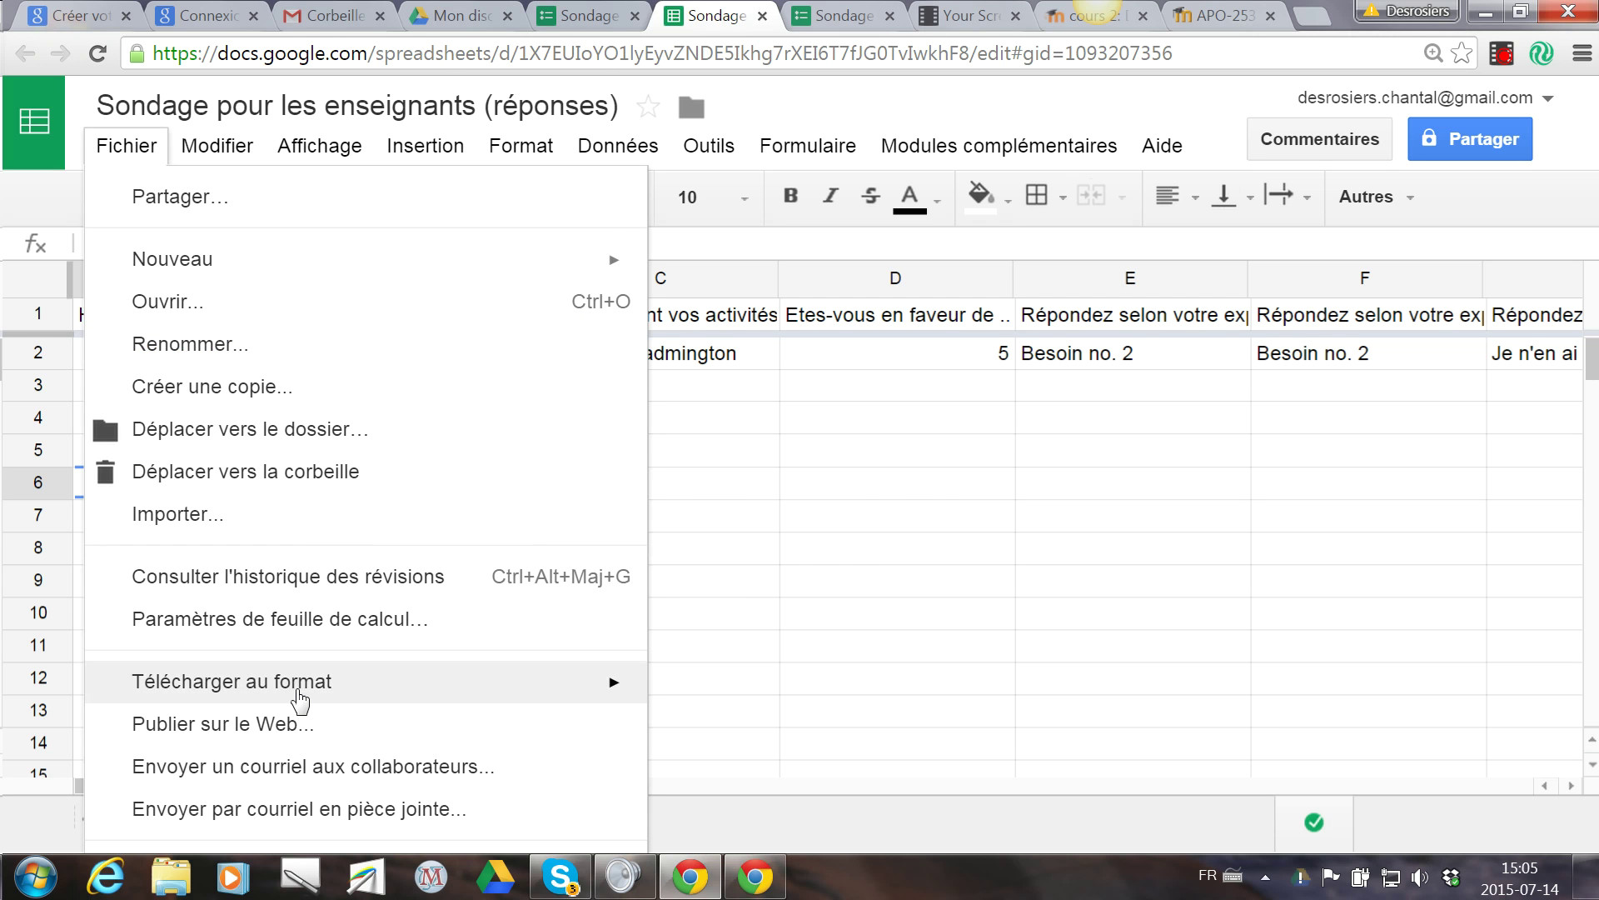
pyautogui.moveTo(306, 698)
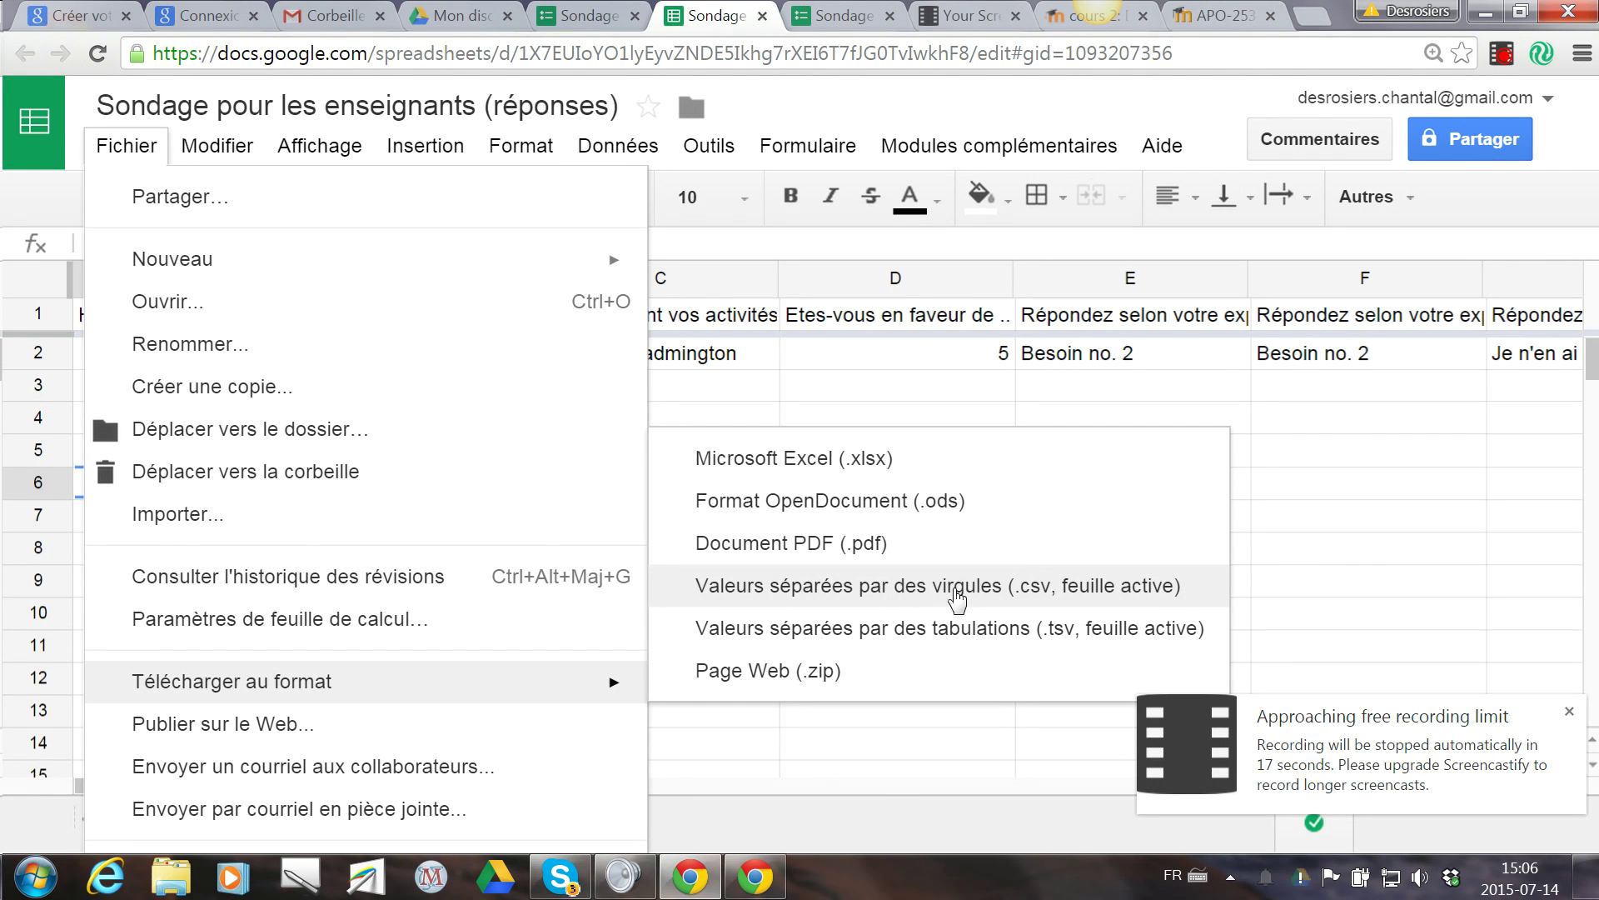
pyautogui.click(1358, 541)
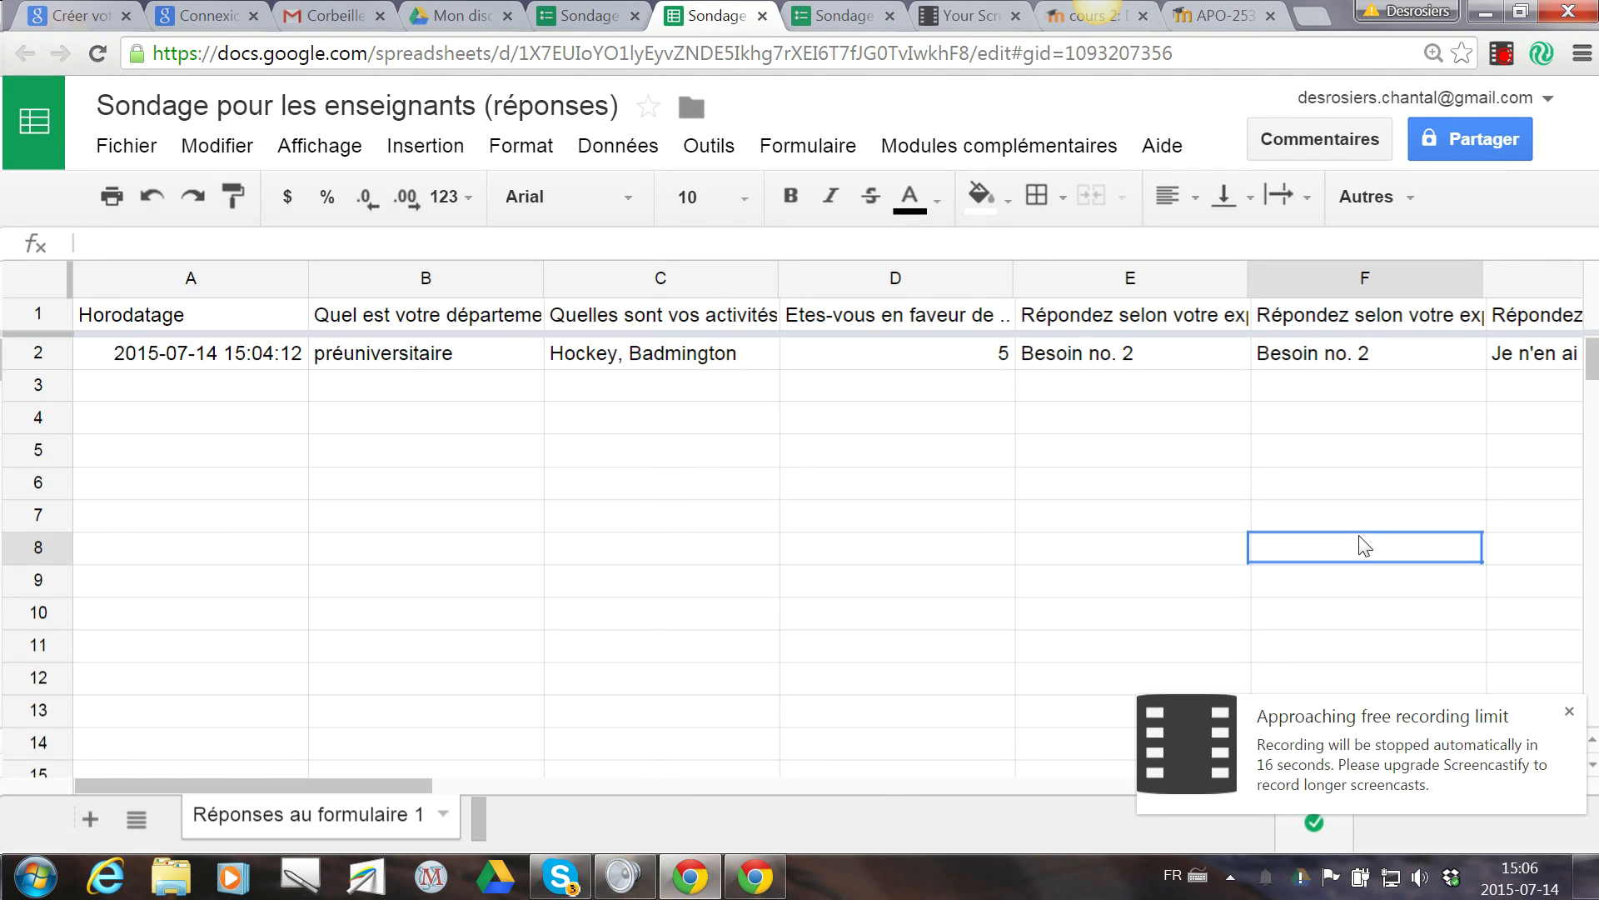
pyautogui.click(1504, 55)
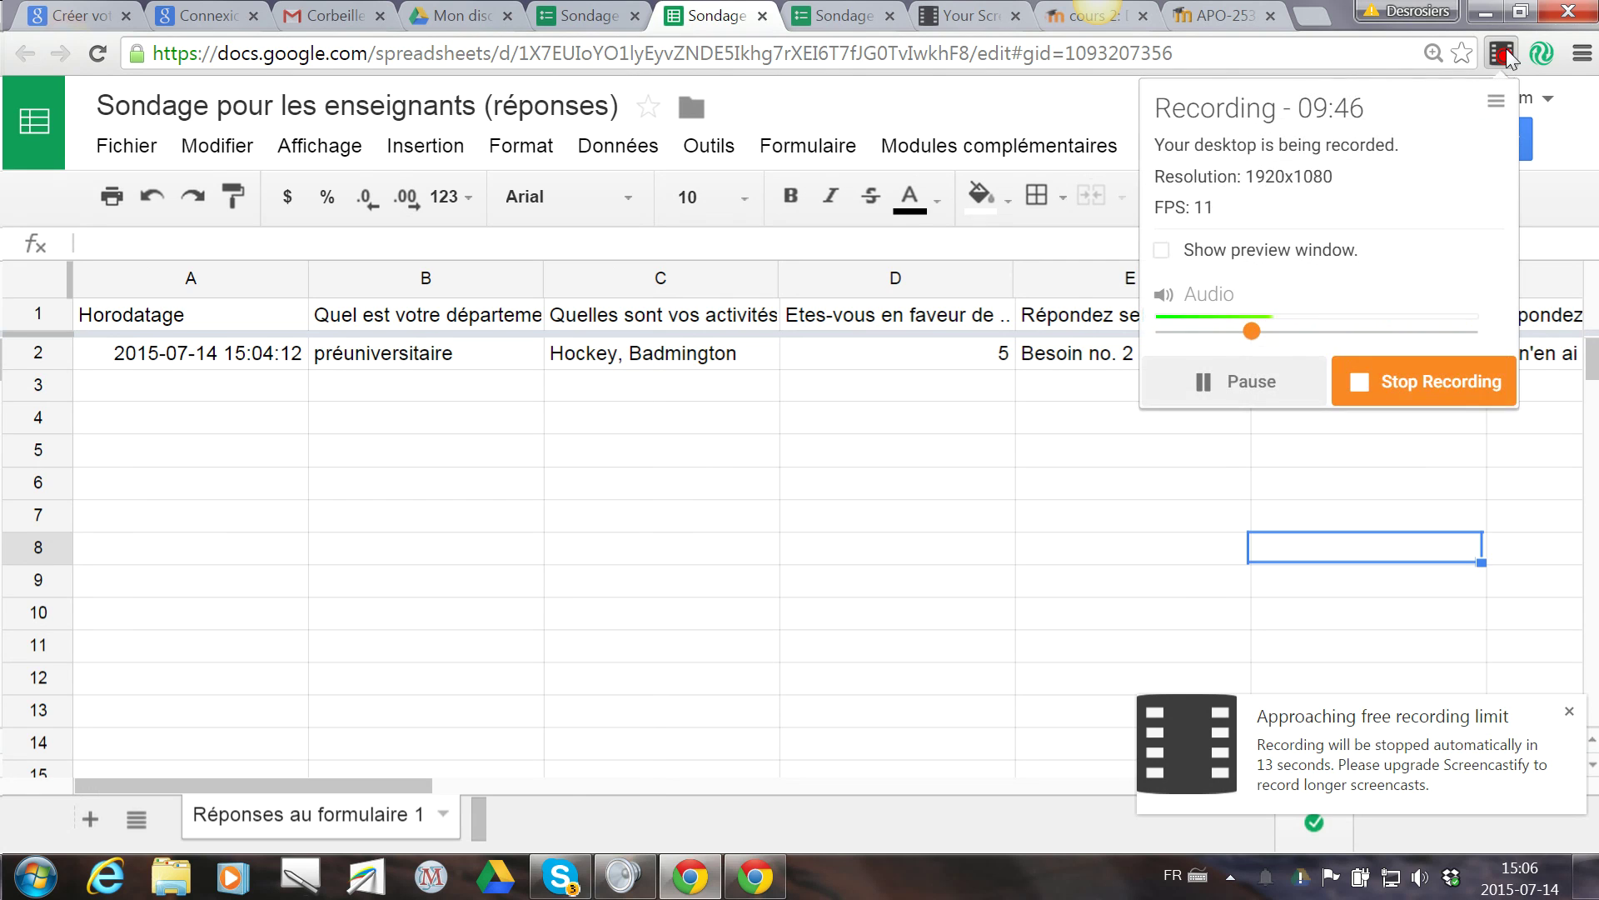